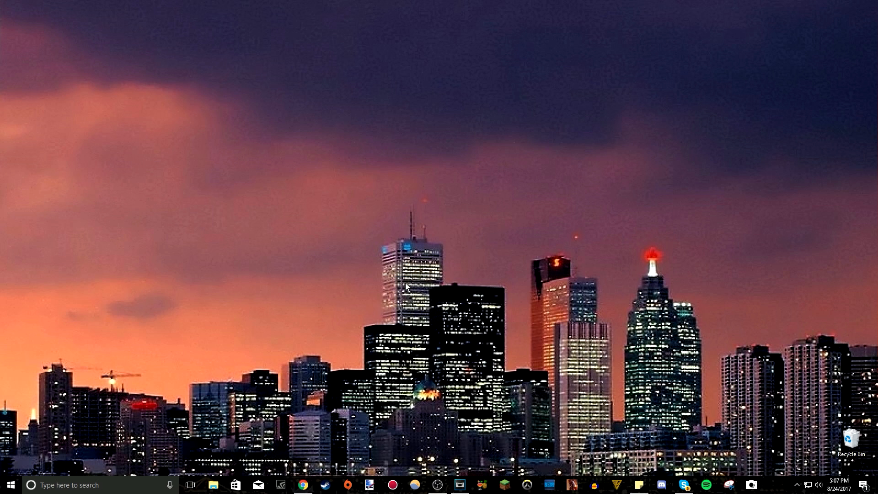
Open the browser on the OBS Studio download page and look through the Windows and macOS download options
left_click(307, 482)
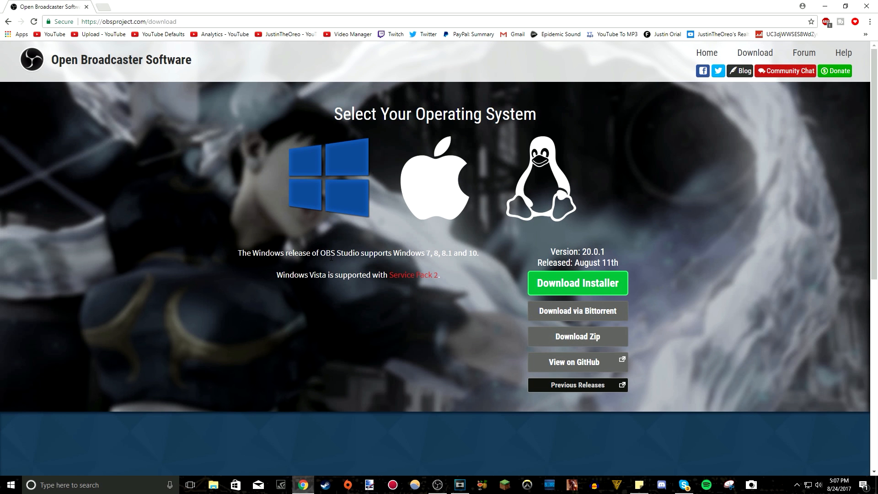
scroll(402, 277, "down", 5)
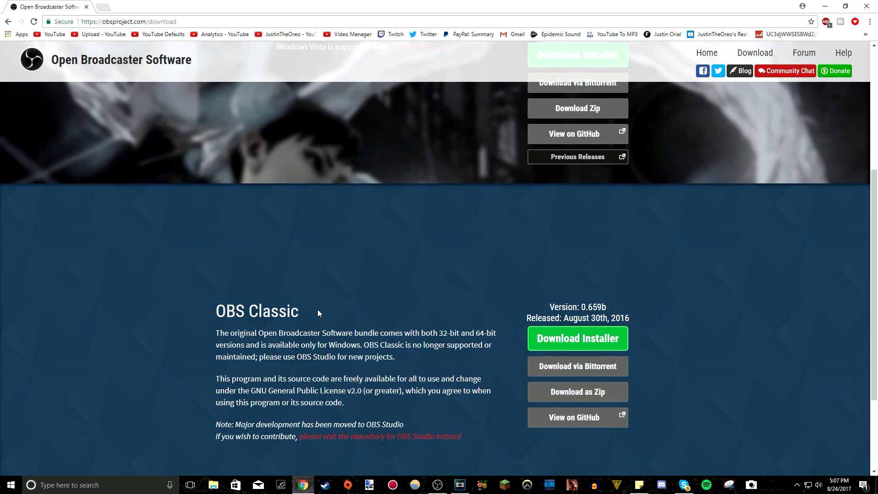
scroll(345, 304, "up", 5)
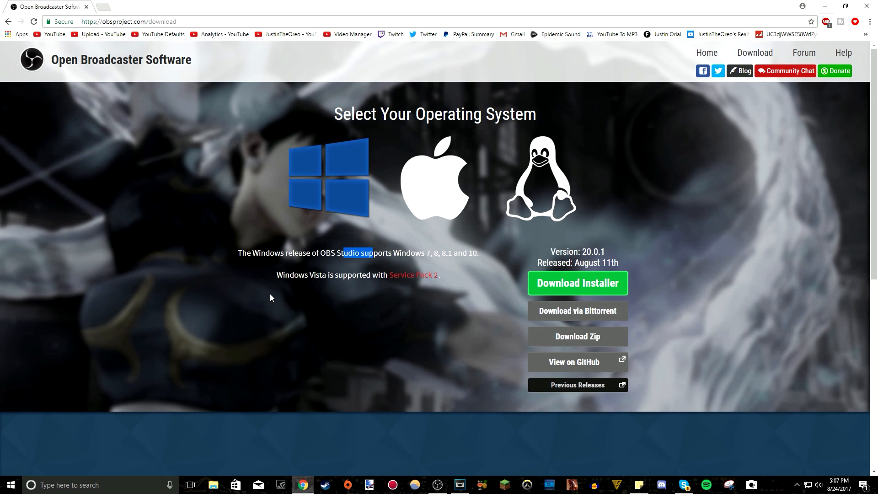
left_click_drag(252, 253, 258, 253)
left_click(391, 259)
left_click(454, 175)
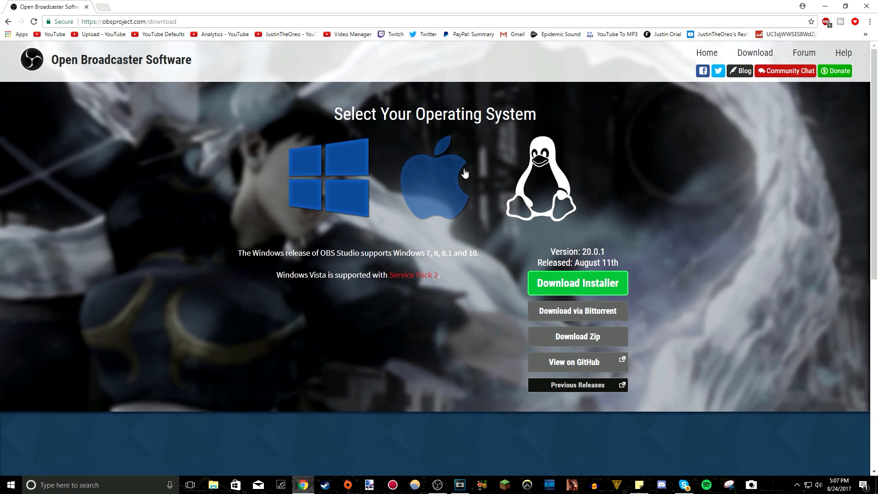
left_click(513, 172)
left_click(446, 185)
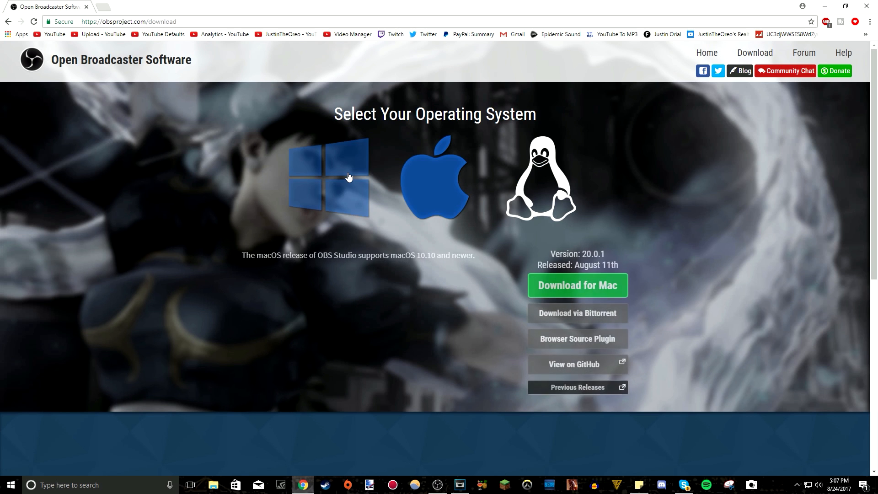
left_click(324, 172)
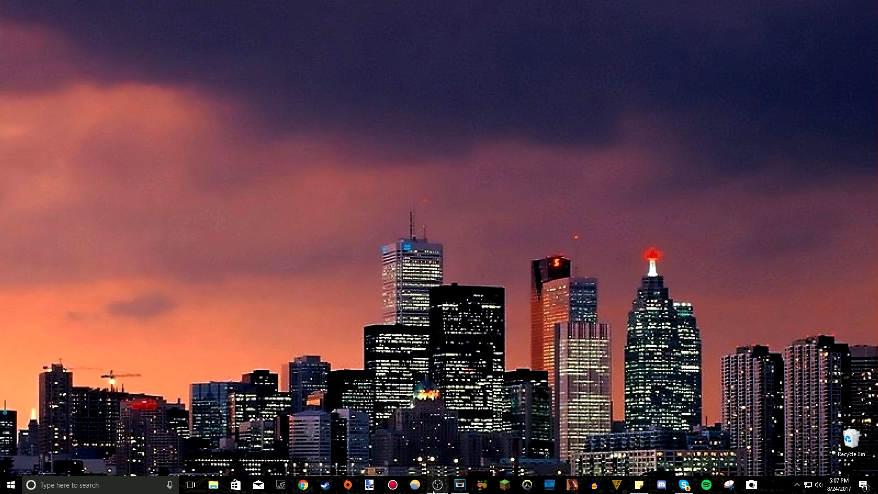
Switch to OBS Studio and open its settings
left_click(438, 484)
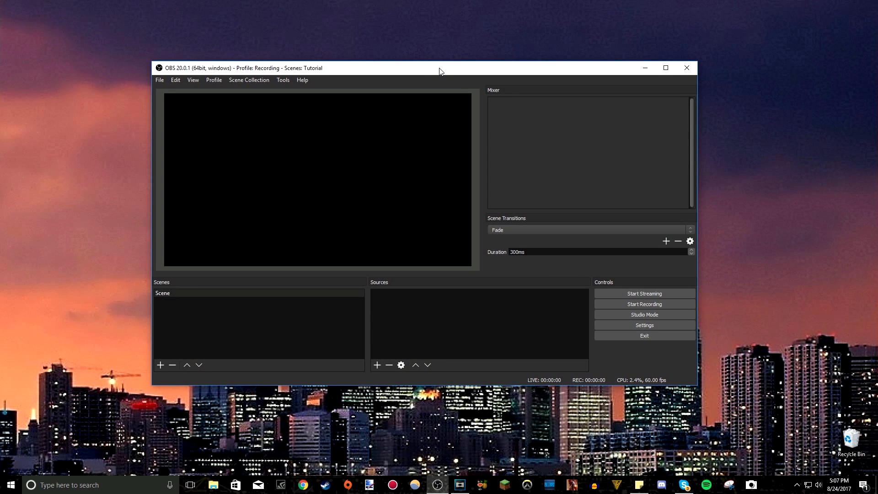
mouse_move(439, 71)
left_mouse_down()
mouse_move(456, 82)
mouse_move(448, 78)
left_mouse_up()
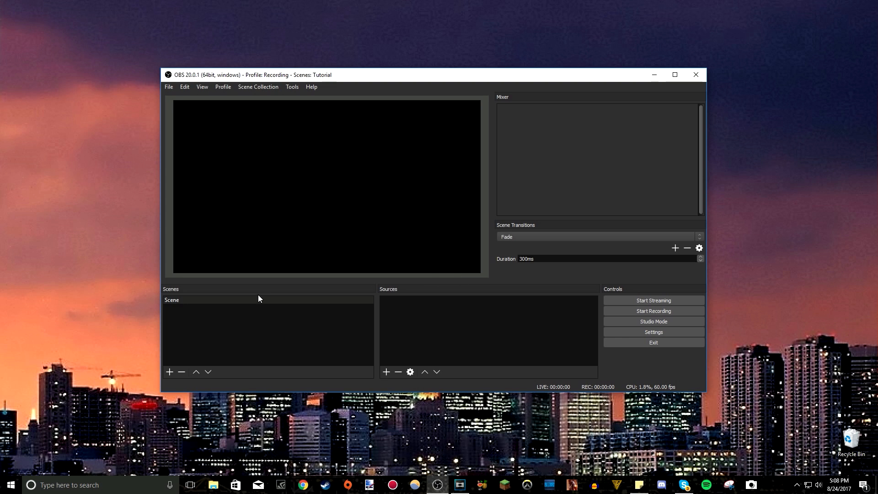
left_click(545, 325)
left_click(675, 331)
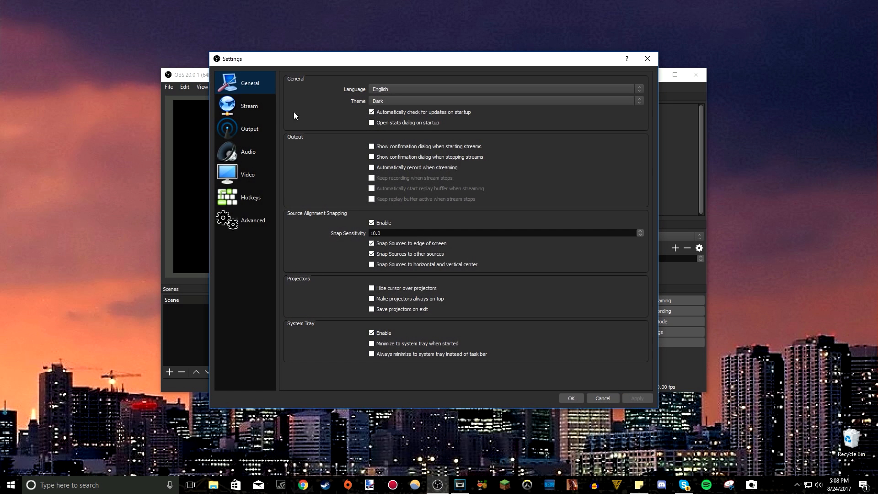
Look at the language choices and preview the Default and Rachni interface themes in the general settings
left_click(410, 88)
left_click(409, 89)
left_click(393, 102)
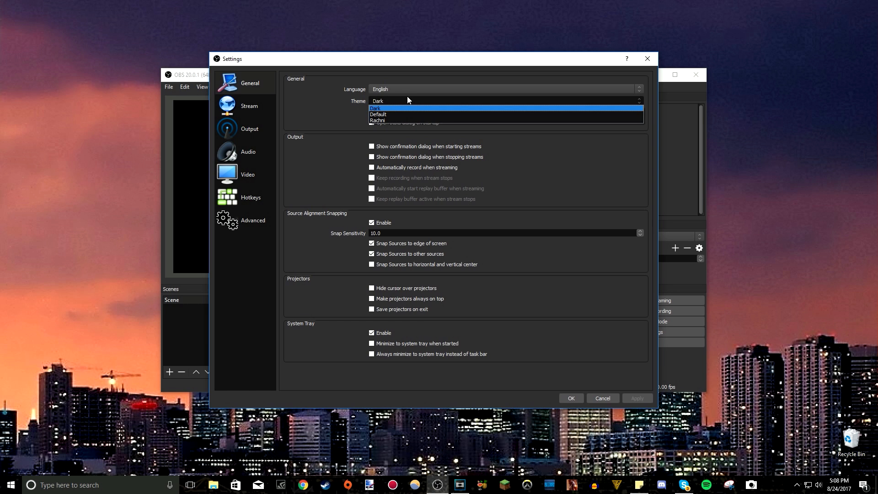
left_click(388, 114)
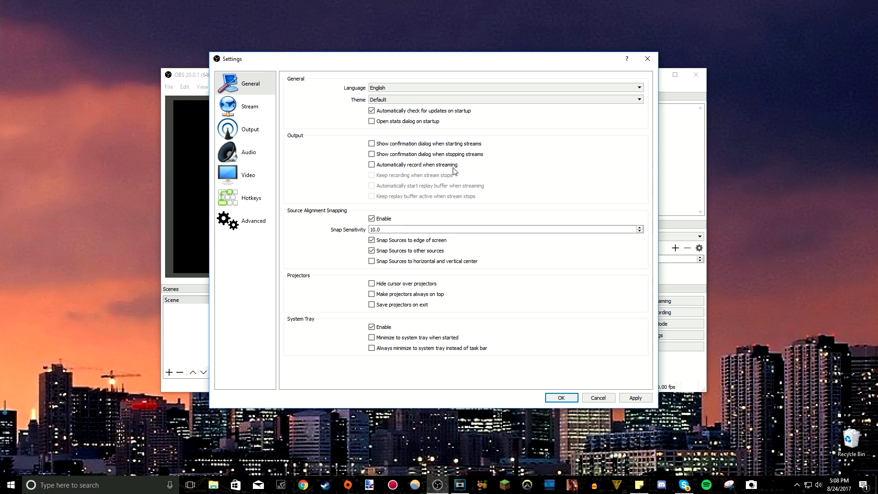
left_click(405, 100)
left_click(394, 108)
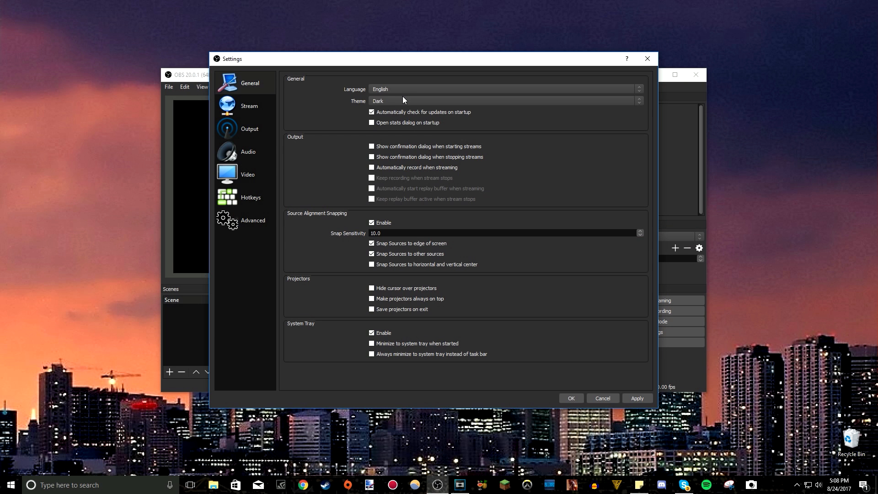
left_click(400, 98)
left_click(384, 120)
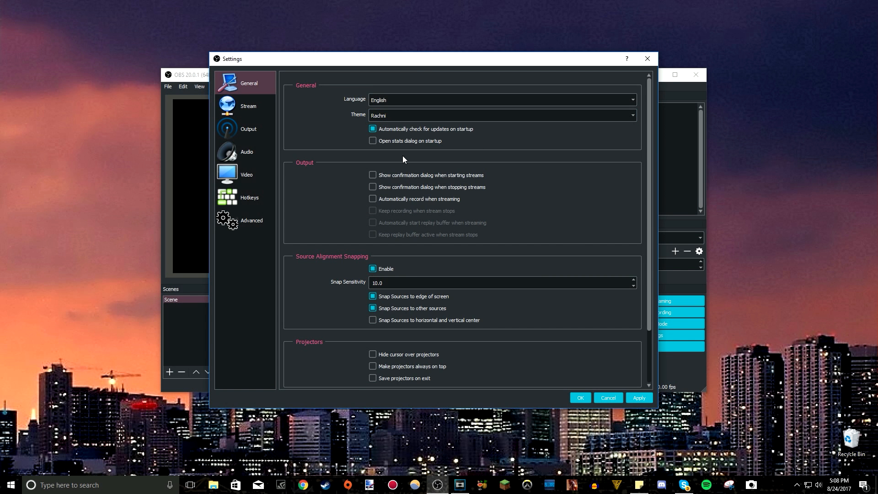
Set the interface theme to Dark and apply the general settings
mouse_move(431, 65)
left_mouse_down()
mouse_move(188, 173)
mouse_move(0, 202)
mouse_move(53, 160)
mouse_move(431, 117)
mouse_move(431, 51)
left_mouse_up()
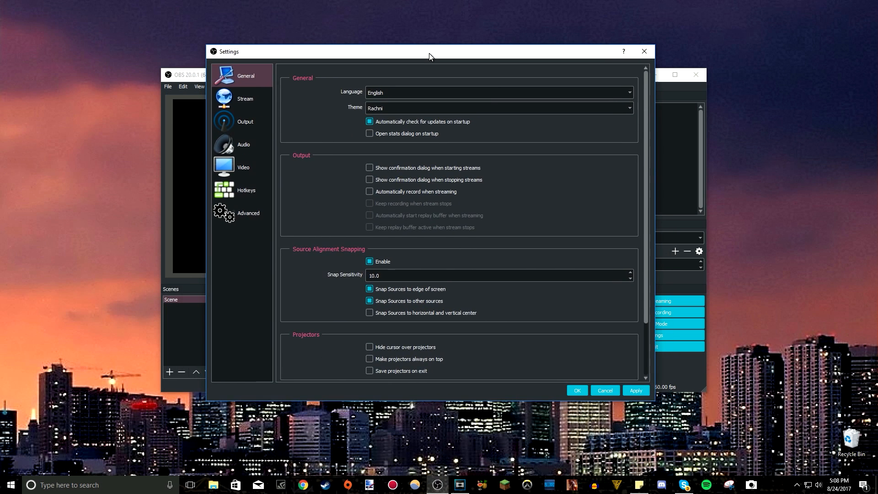
left_click(406, 106)
left_click(391, 115)
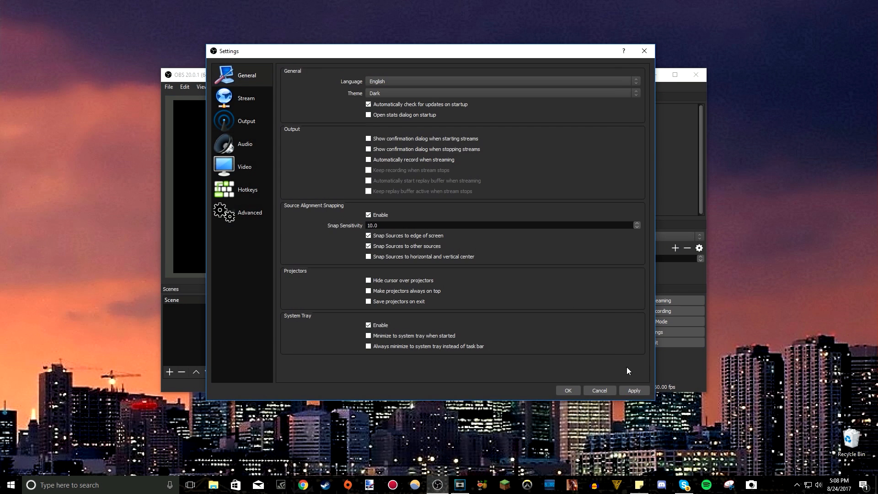
left_click(625, 391)
left_click(635, 392)
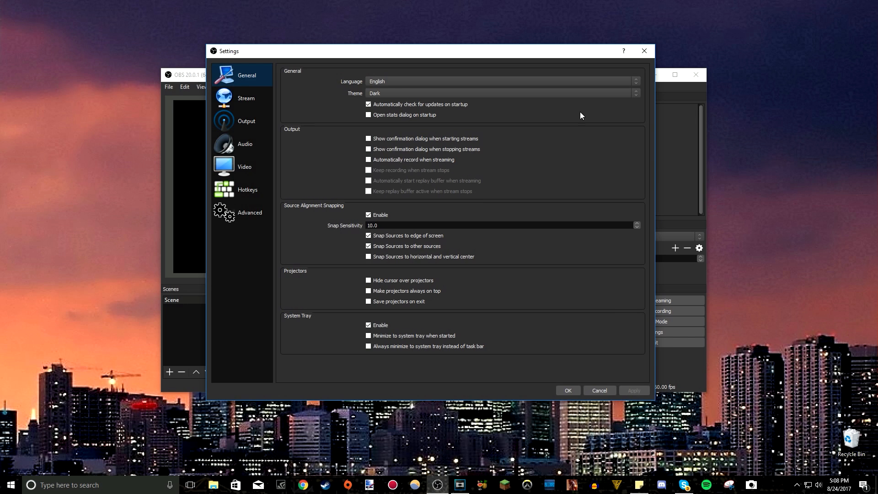
View the stream settings and set the base (canvas) resolution to 1920x1080 in the video settings
left_click(248, 101)
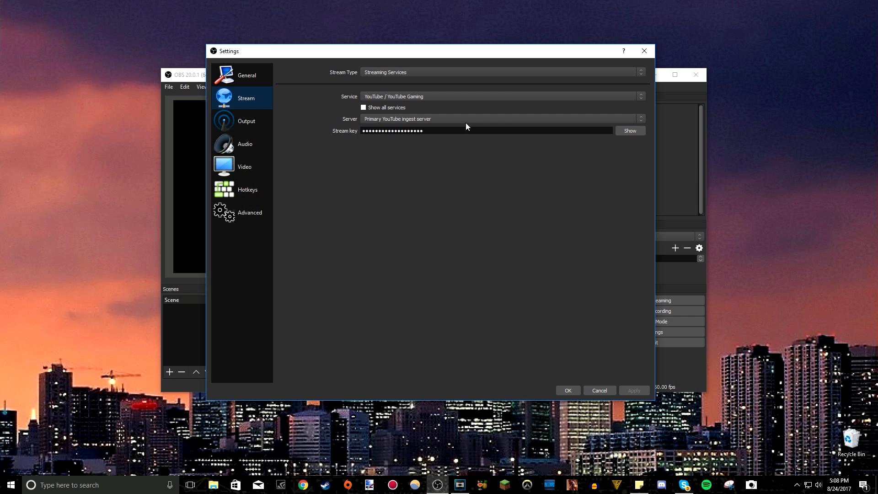
left_click(240, 169)
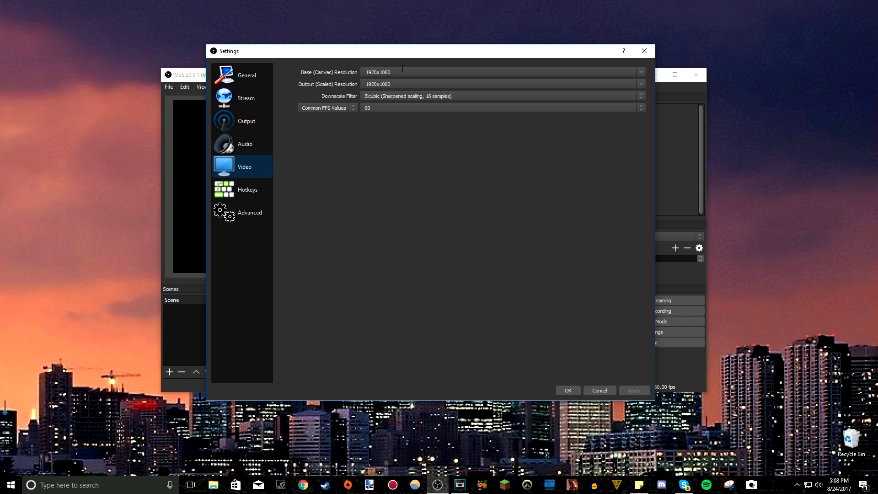
left_click(639, 72)
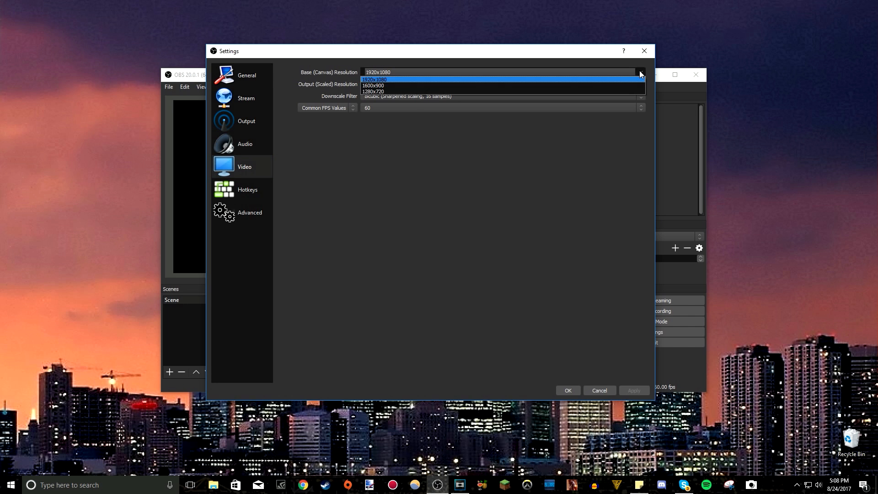
left_click(637, 73)
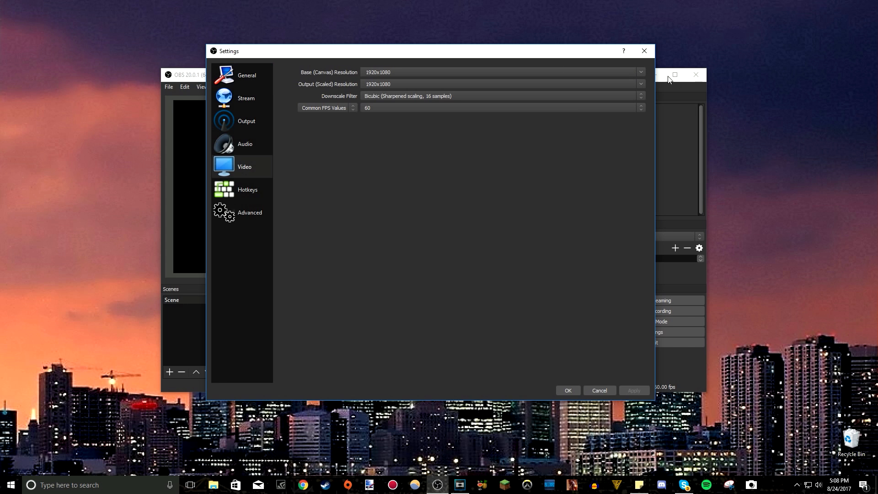
left_click(639, 72)
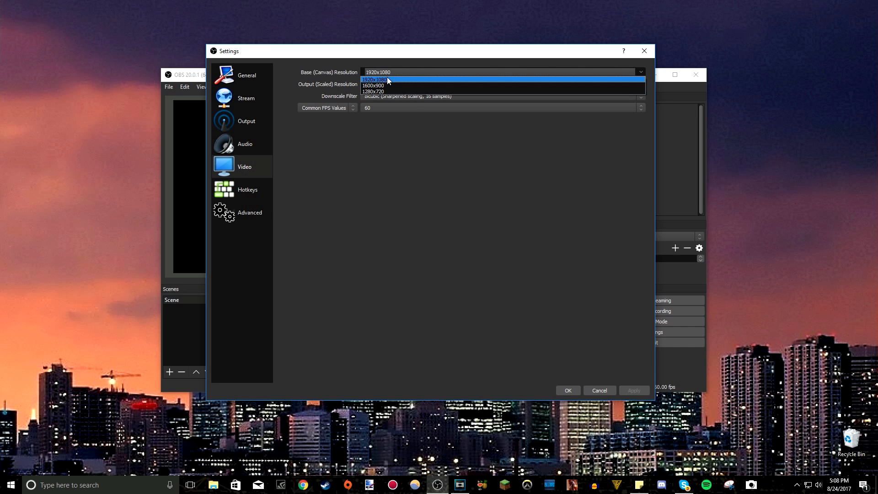
left_click(389, 81)
left_click(639, 73)
left_click(390, 80)
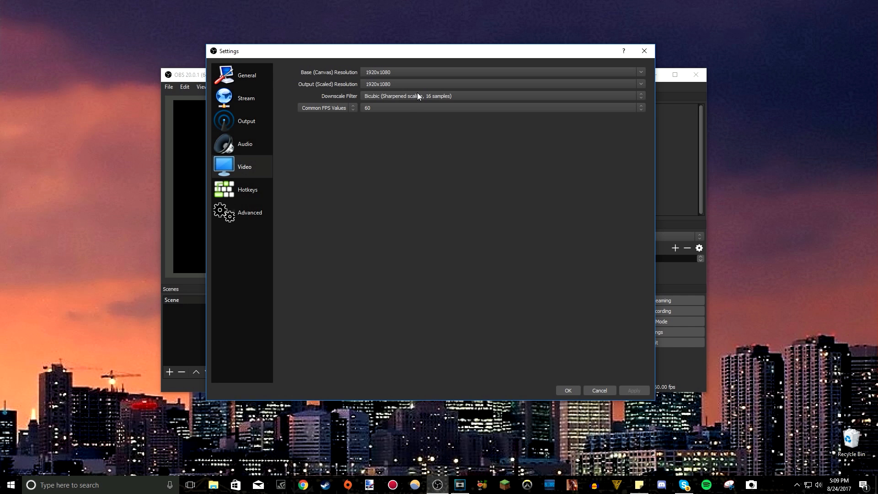
Try an output (scaled) resolution of 1280x720
left_click(644, 81)
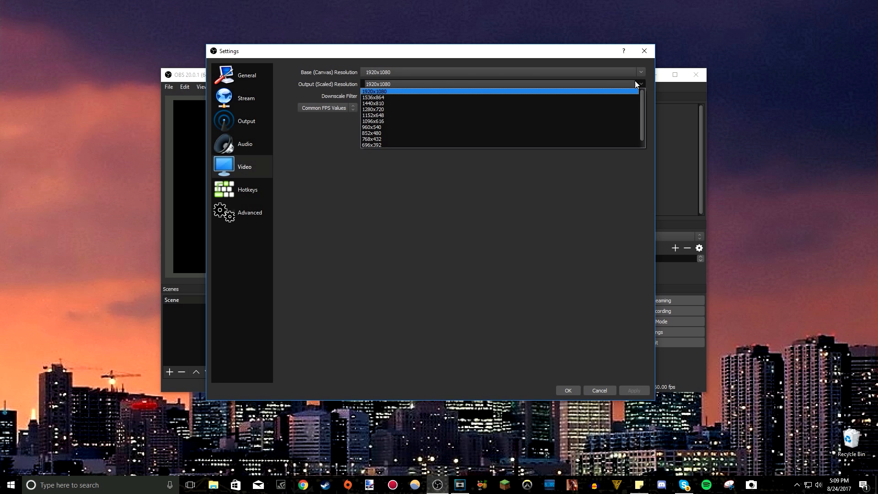
left_click(380, 107)
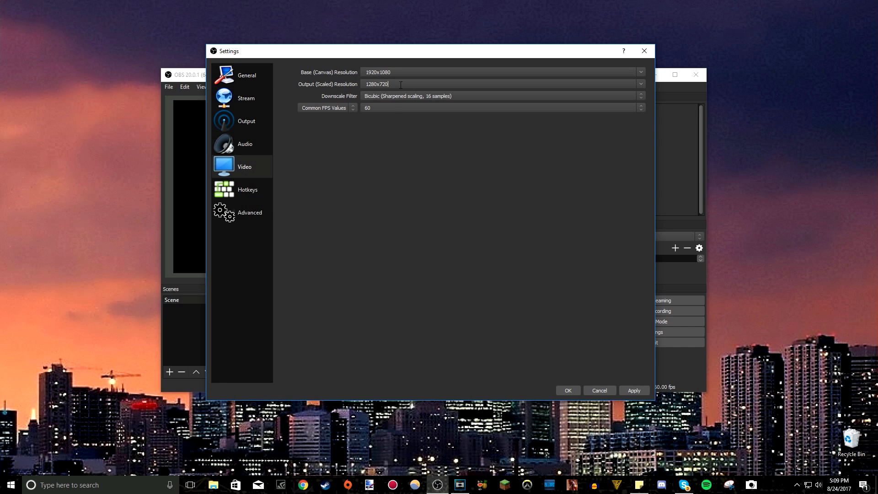
Set the output (scaled) resolution to 1920x1080 and the common FPS value to 60
left_click(640, 84)
left_click(402, 93)
left_click(640, 84)
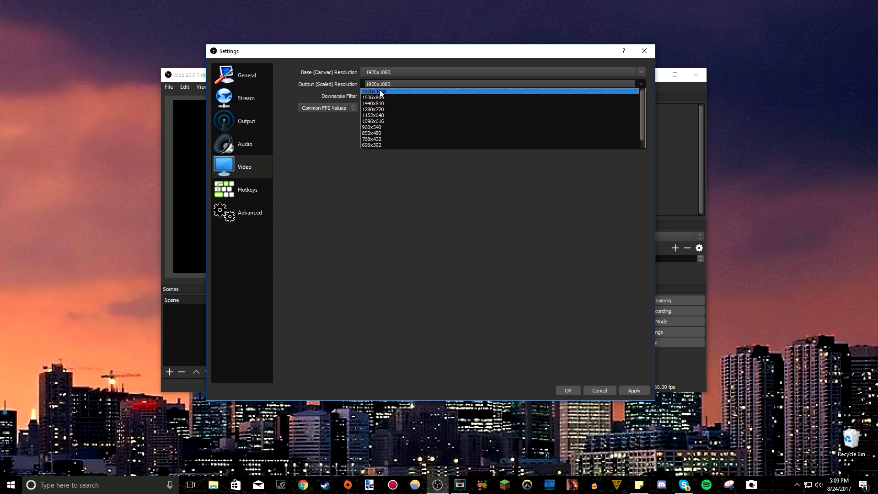
left_click(394, 91)
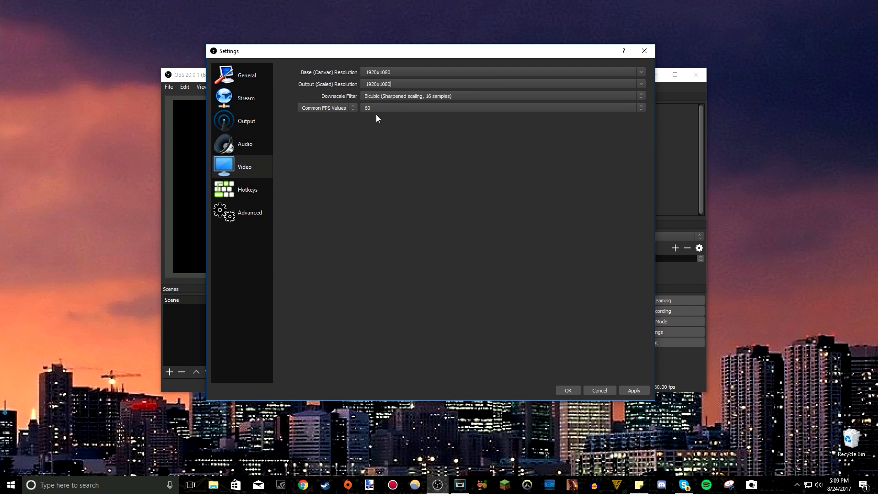
left_click(391, 107)
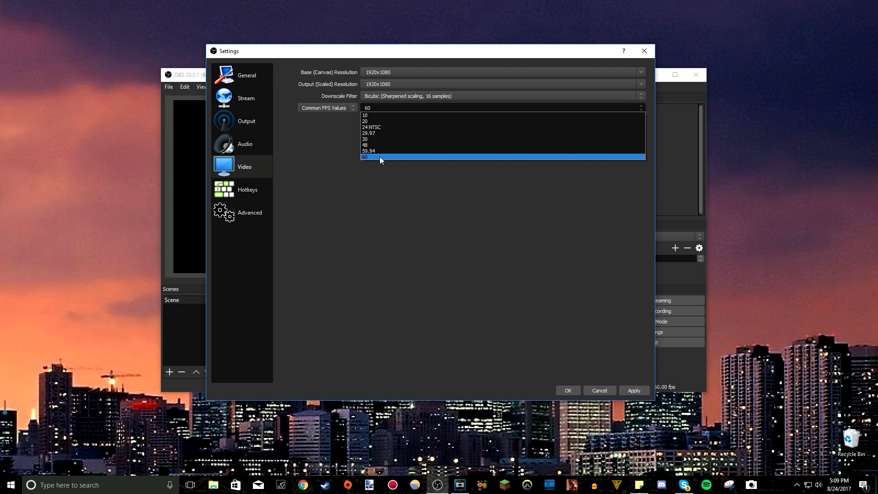
left_click(379, 157)
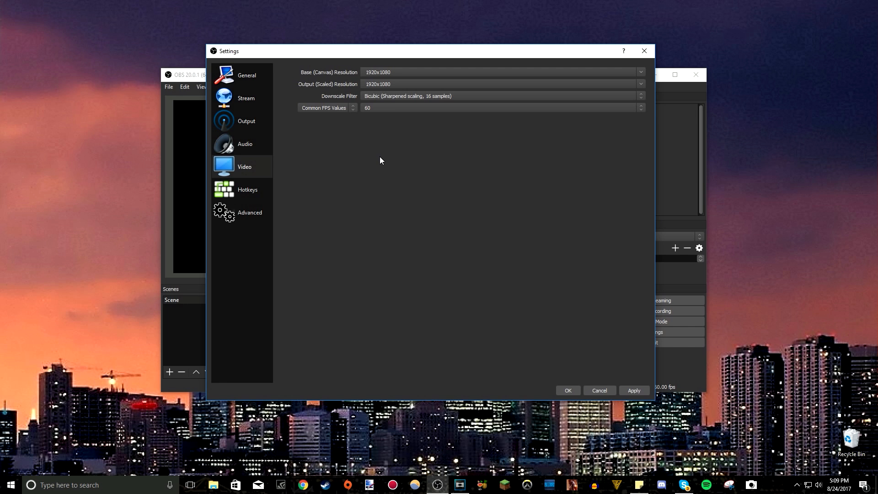
Try the Lanczos downscale filter, set it back to Bicubic (Sharpened scaling, 16 samples) and apply the video settings
left_click(421, 97)
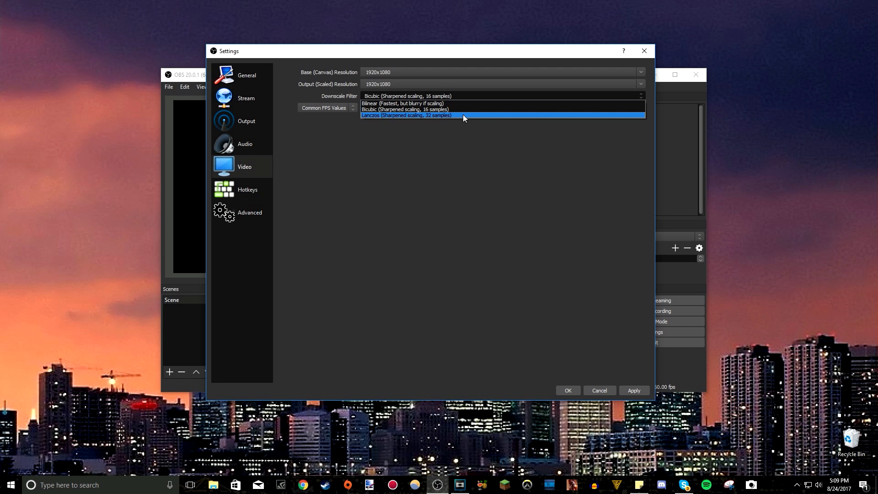
left_click(433, 115)
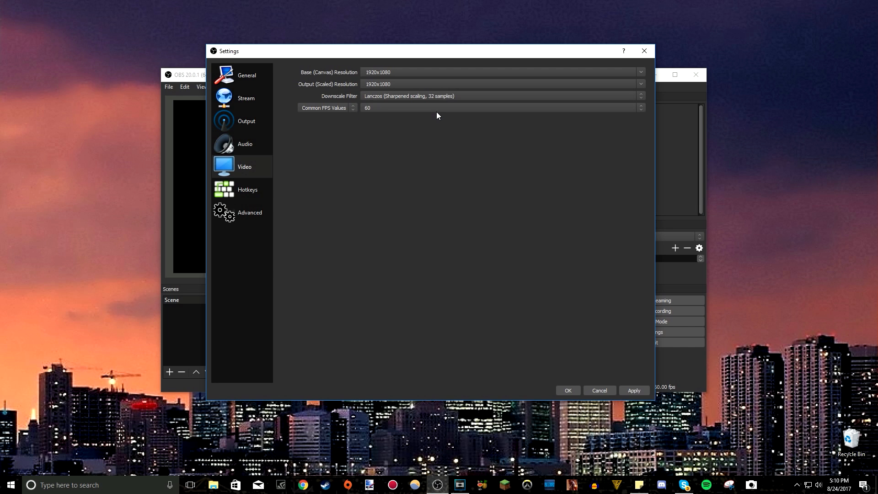
left_click(456, 96)
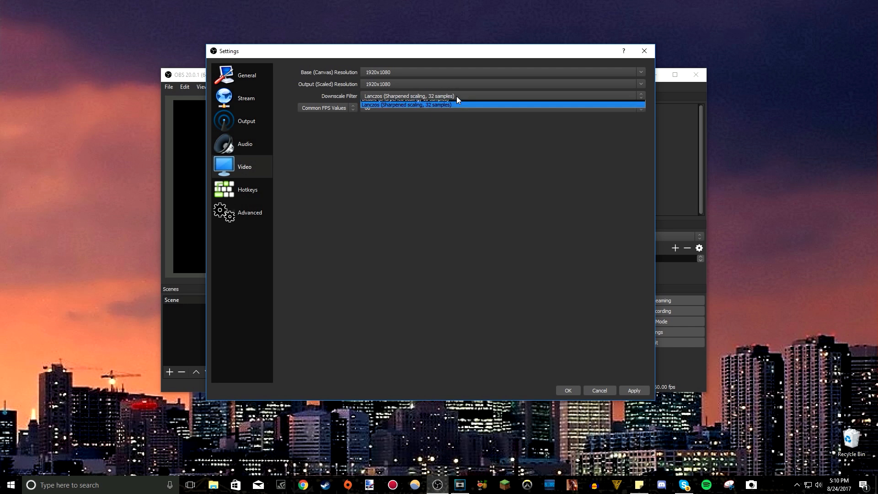
left_click(388, 110)
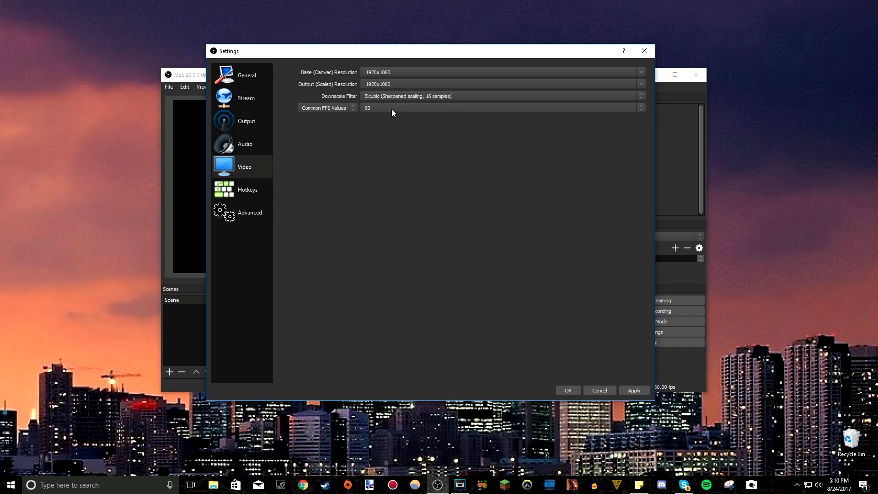
left_click(640, 84)
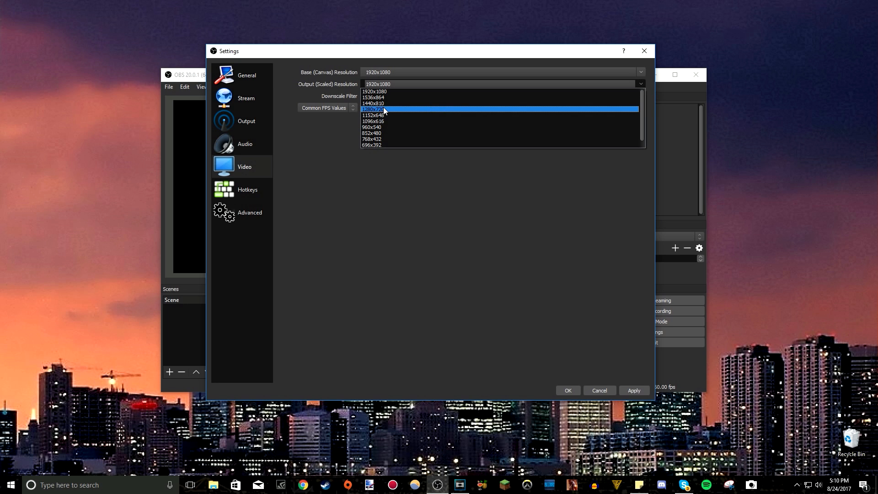
left_click(641, 84)
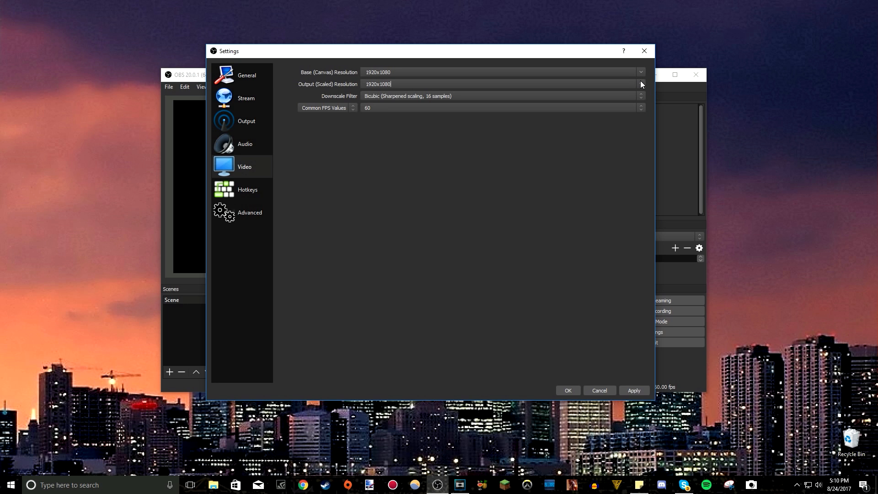
left_click(634, 391)
View the start and stop recording hotkeys and set the process priority to Above Normal in the advanced settings
left_click(243, 194)
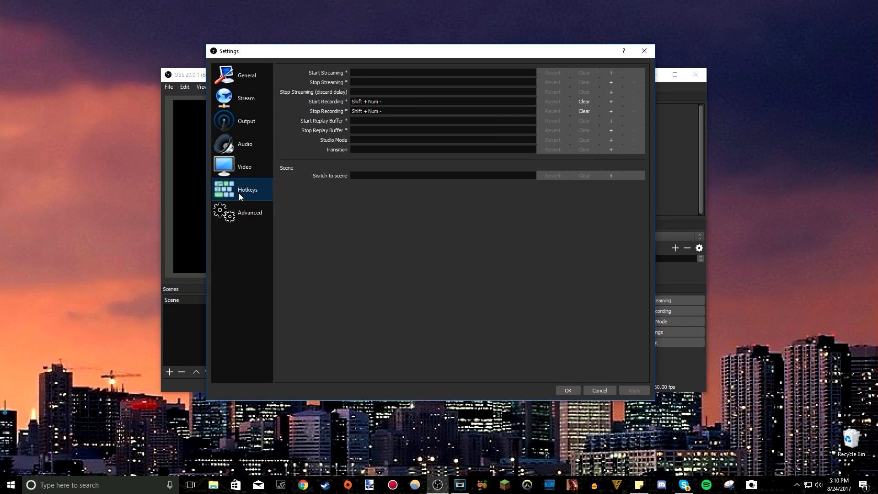
left_click(389, 102)
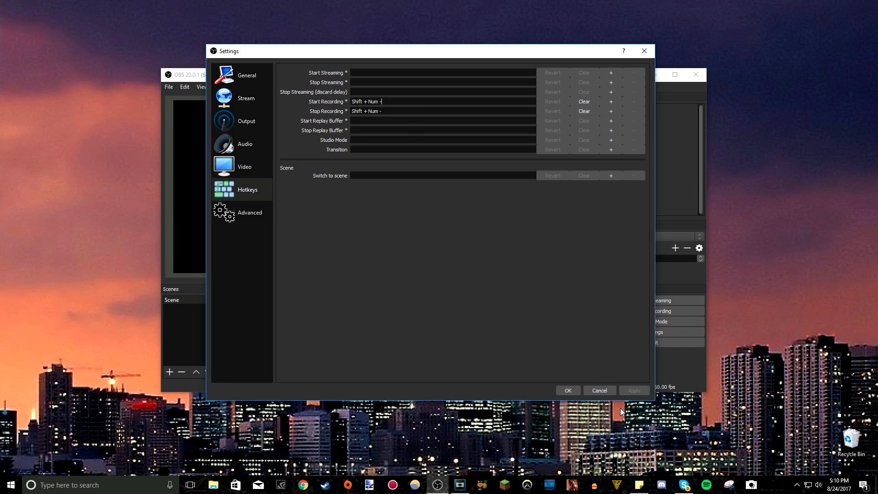
left_click(242, 212)
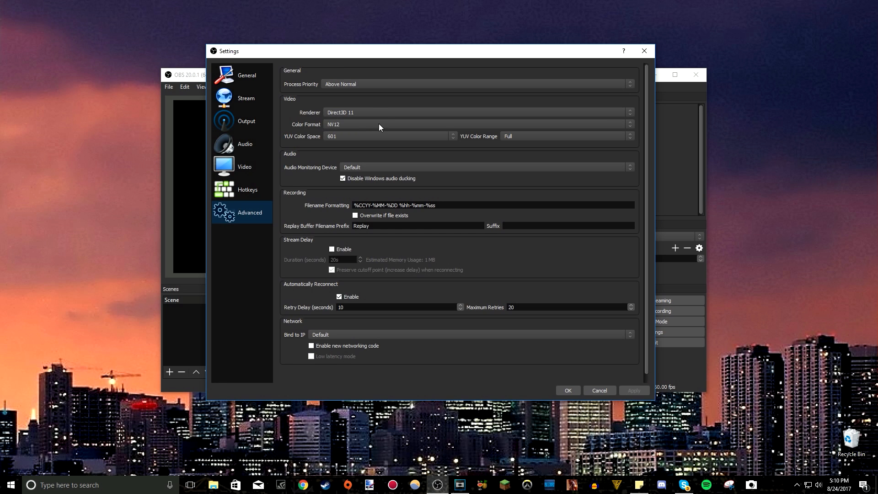
left_click(376, 85)
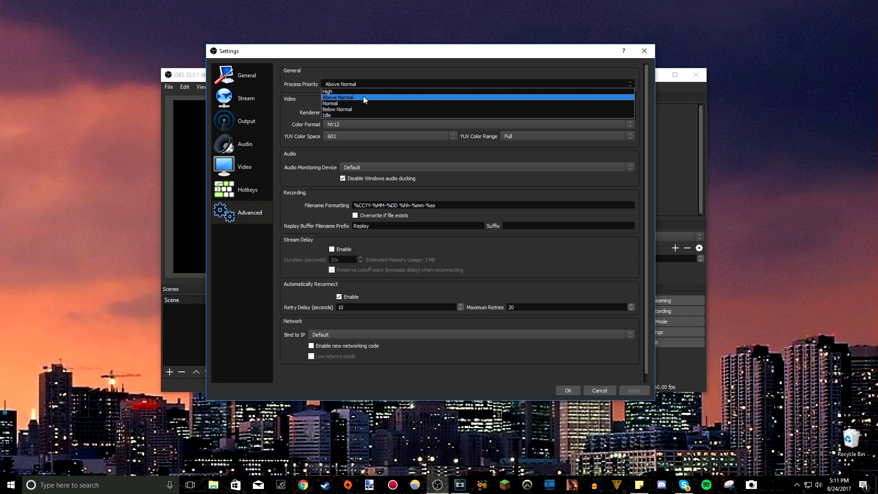
left_click(363, 97)
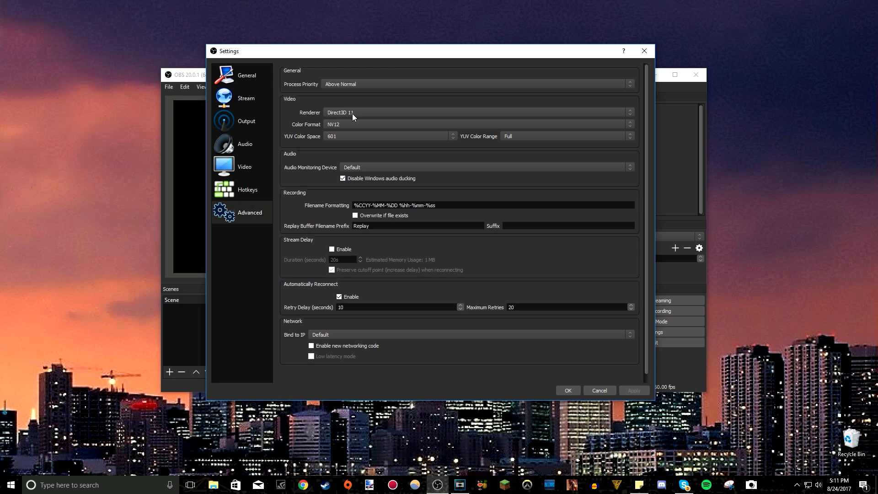
Set the video renderer to Direct3D 11
left_click(352, 113)
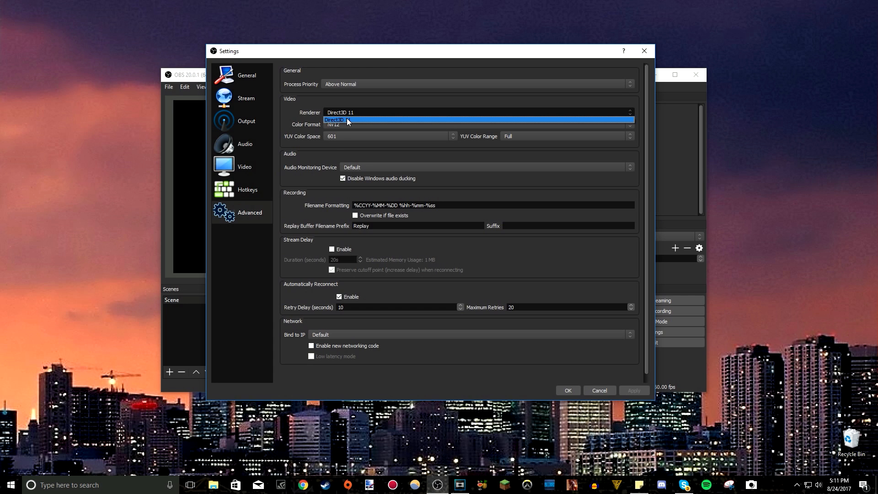
left_click(358, 120)
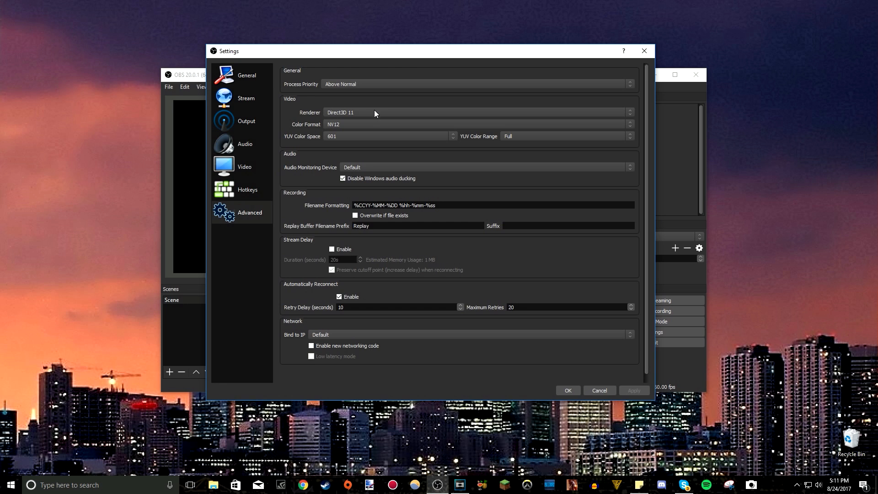
left_click(370, 112)
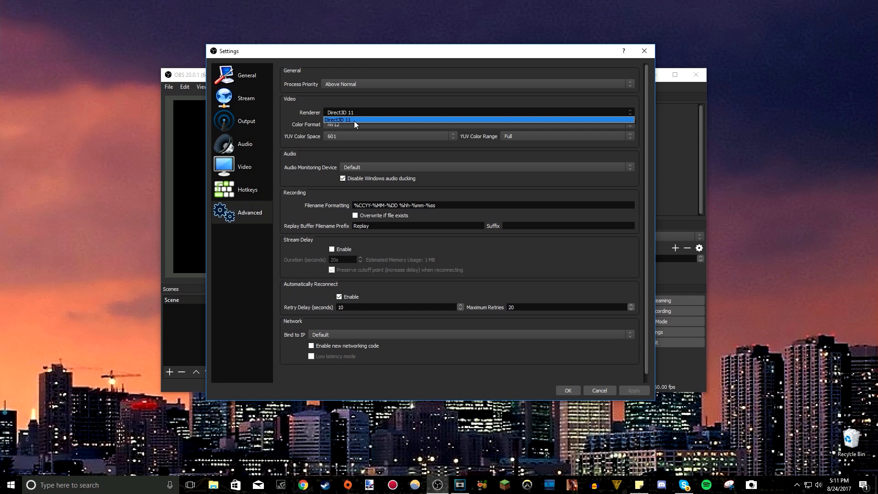
left_click(354, 120)
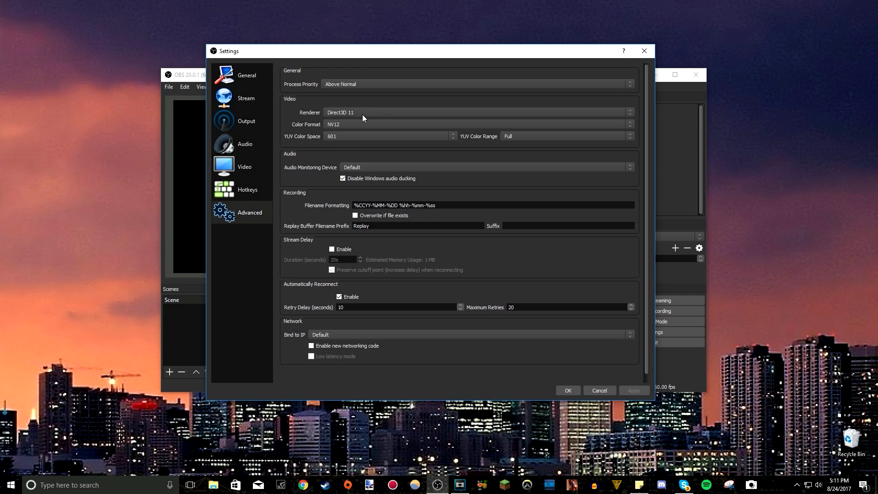
Try the I420 color format for the video
left_click(365, 126)
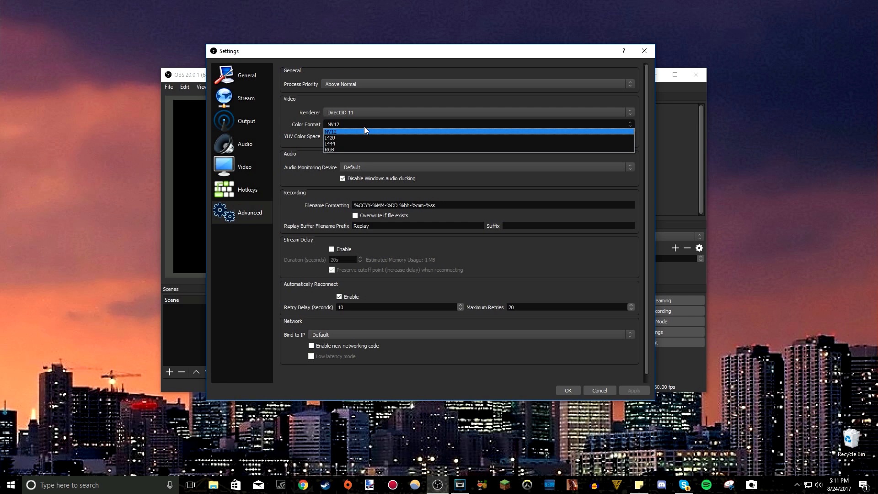
left_click(343, 132)
left_click(359, 123)
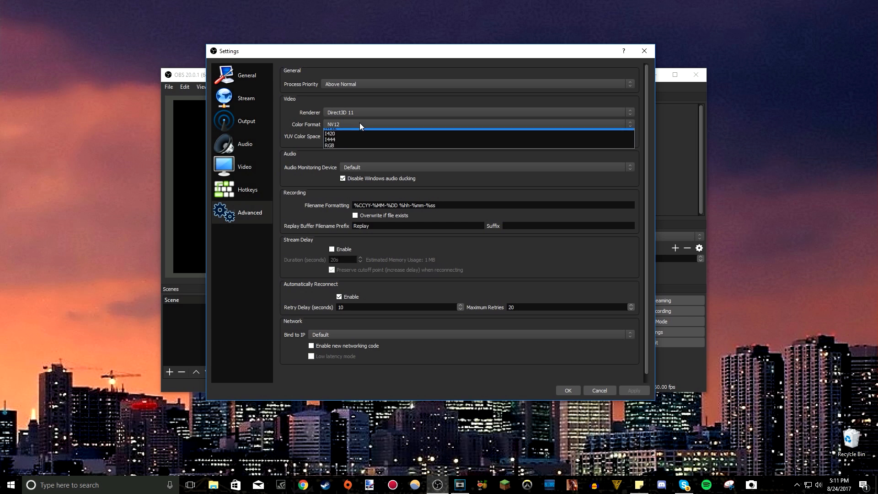
left_click(341, 133)
left_click(353, 125)
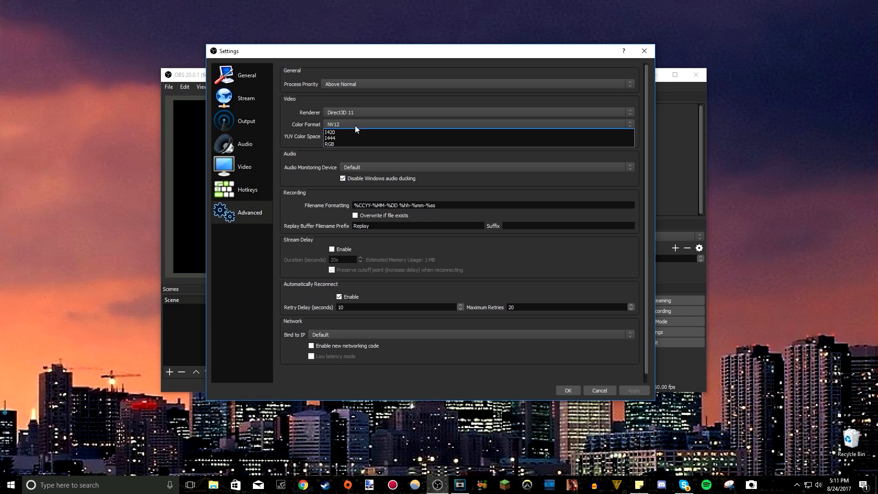
left_click(340, 138)
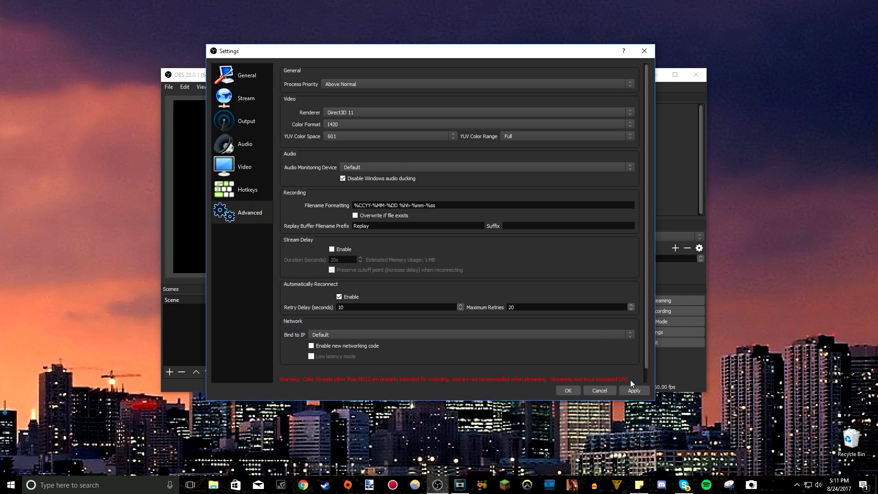
left_click(362, 124)
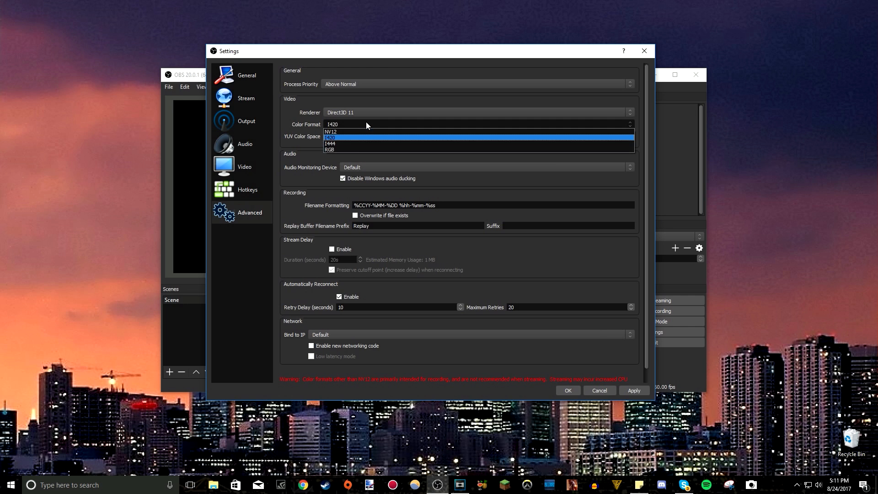
left_click(346, 133)
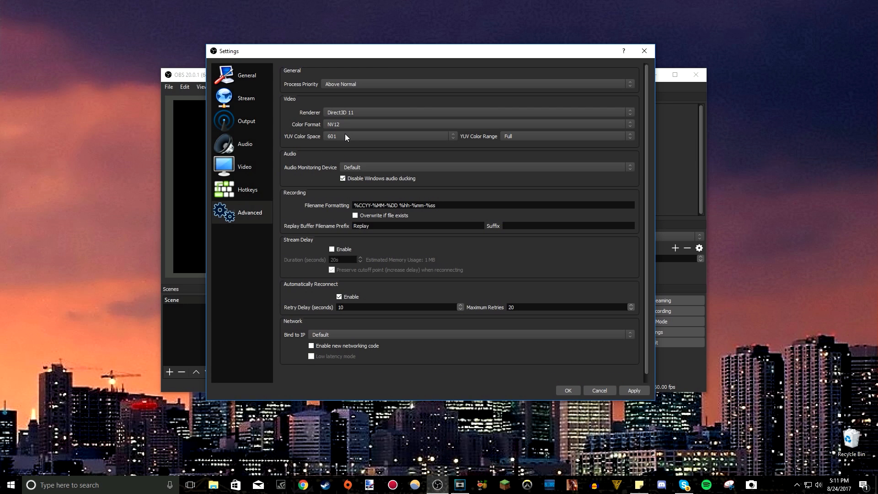
left_click(347, 124)
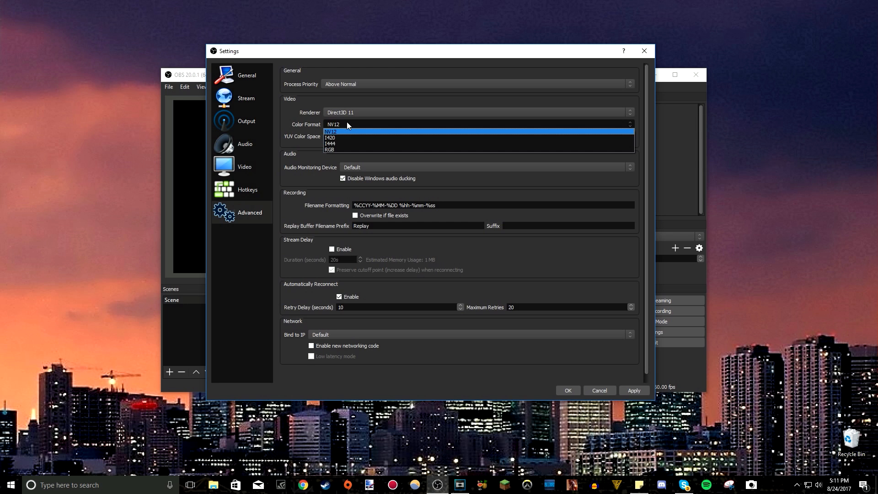
left_click(335, 138)
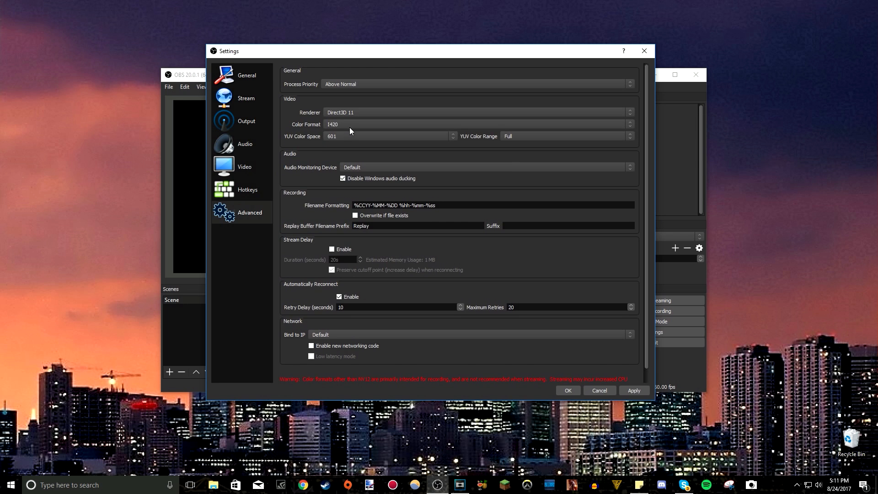
Set the color format to NV12, with YUV color space 601 and YUV color range Full
left_click(347, 125)
left_click(340, 132)
left_click(359, 138)
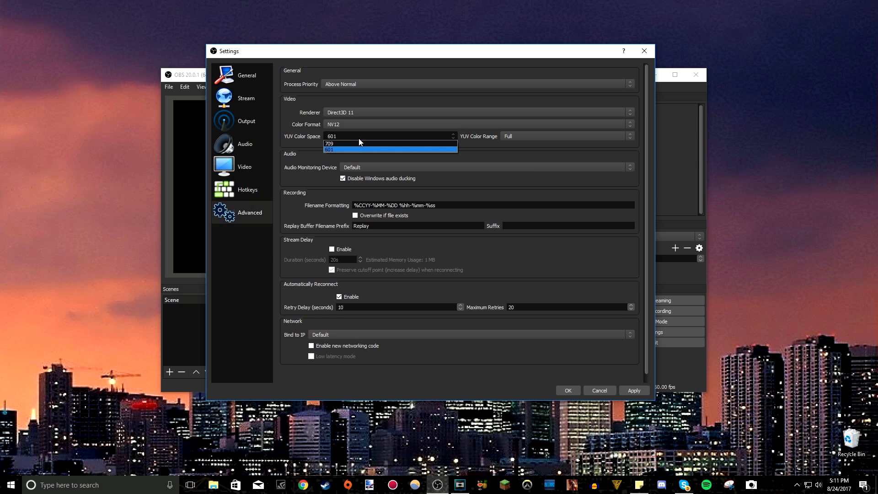
left_click(333, 148)
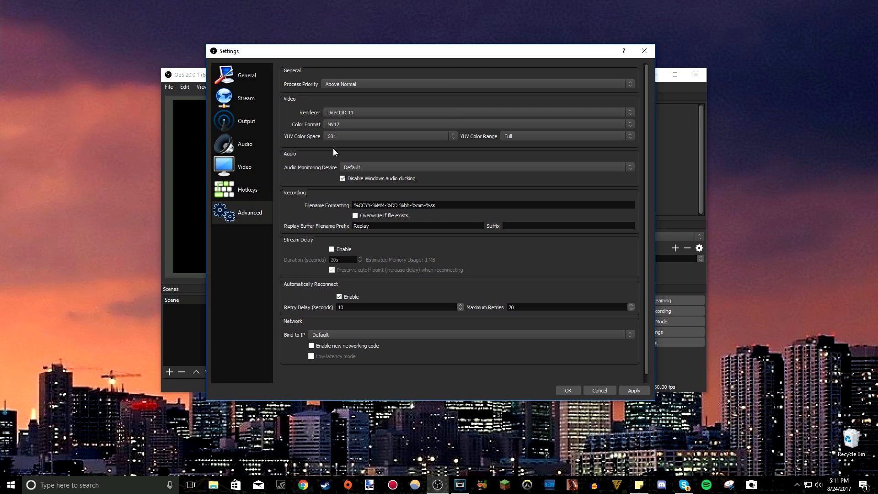
left_click(524, 134)
left_click(509, 149)
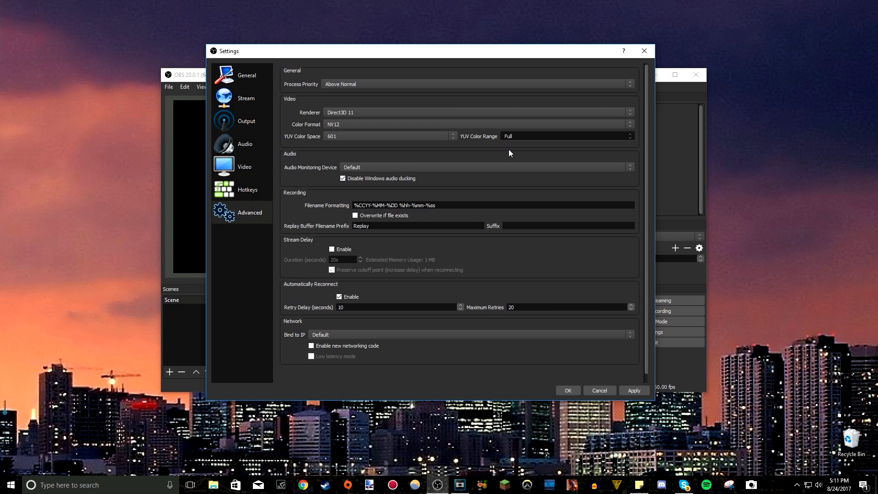
Set the audio monitoring device to Default and apply the advanced settings
left_click(385, 167)
left_click(372, 174)
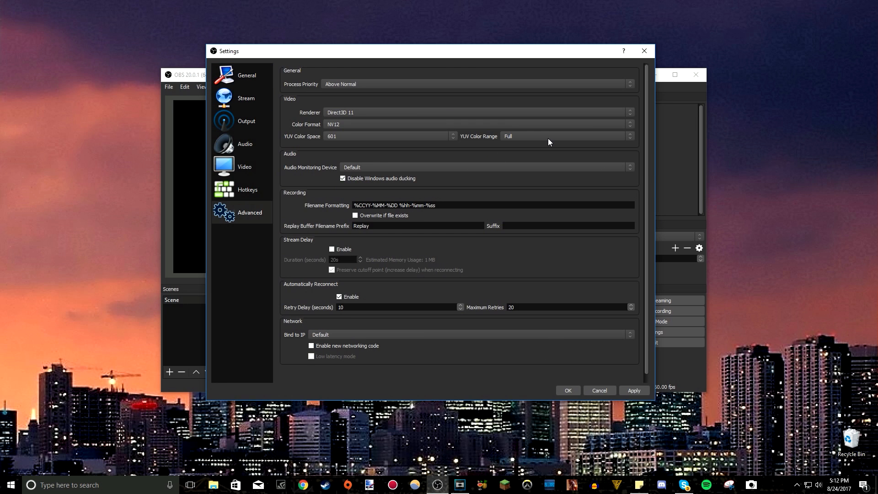
left_click(630, 391)
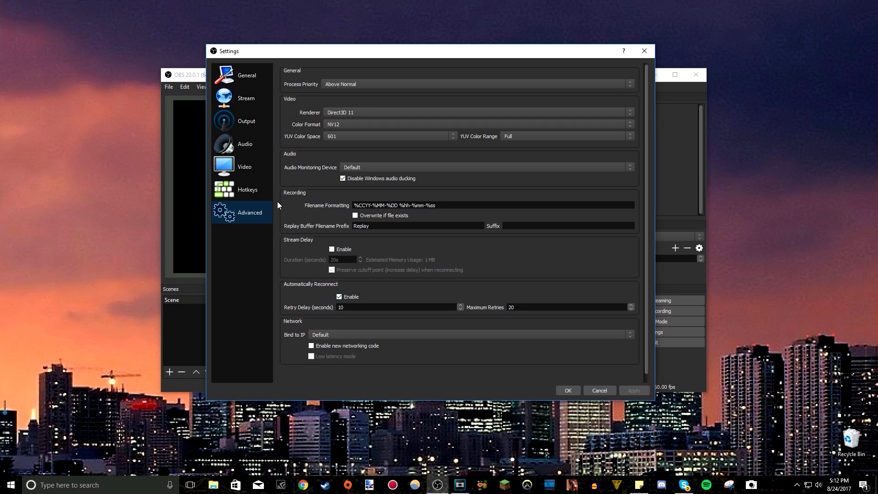
View the stream settings and open the output settings
left_click(264, 167)
left_click(241, 119)
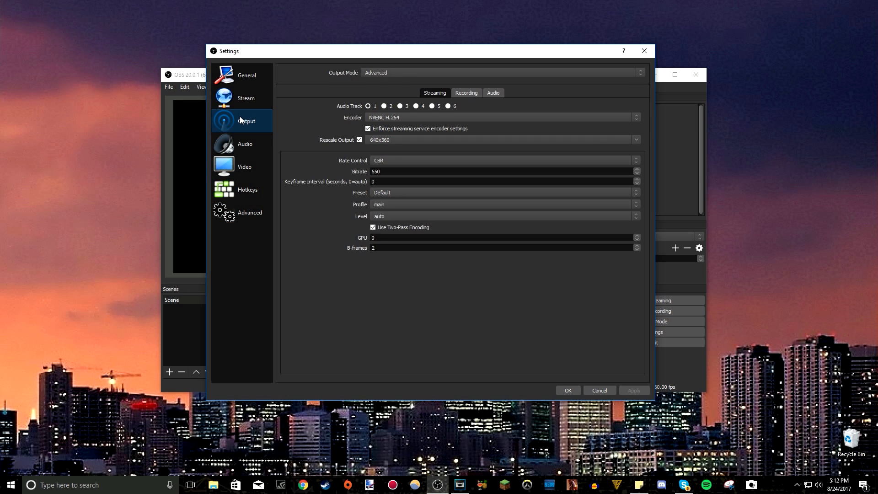
left_click(243, 97)
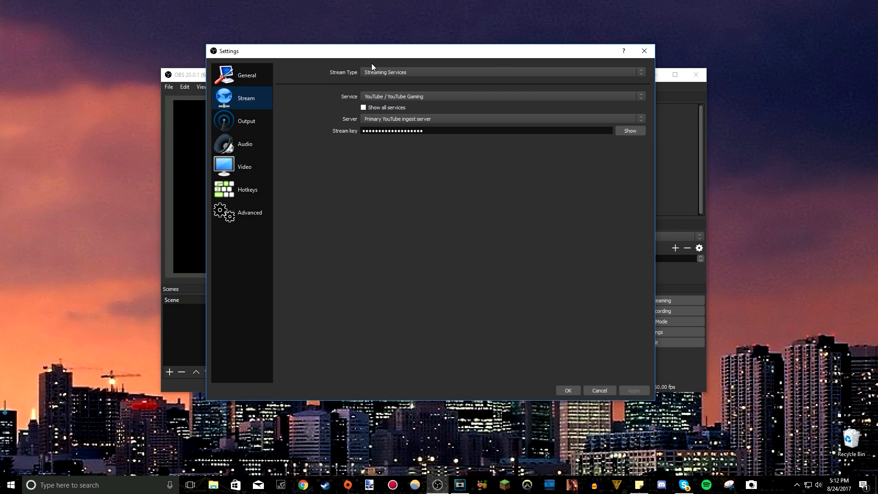
left_click(239, 120)
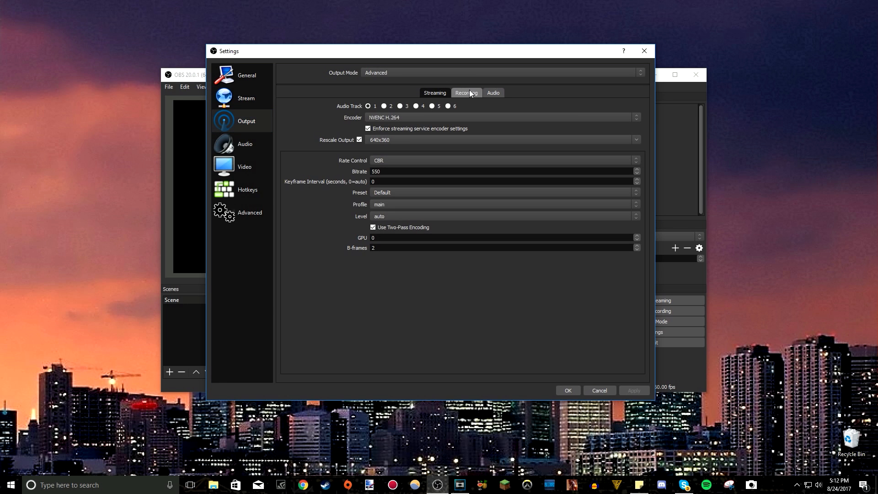
Try the Simple output mode and set it back to Advanced
left_click(396, 72)
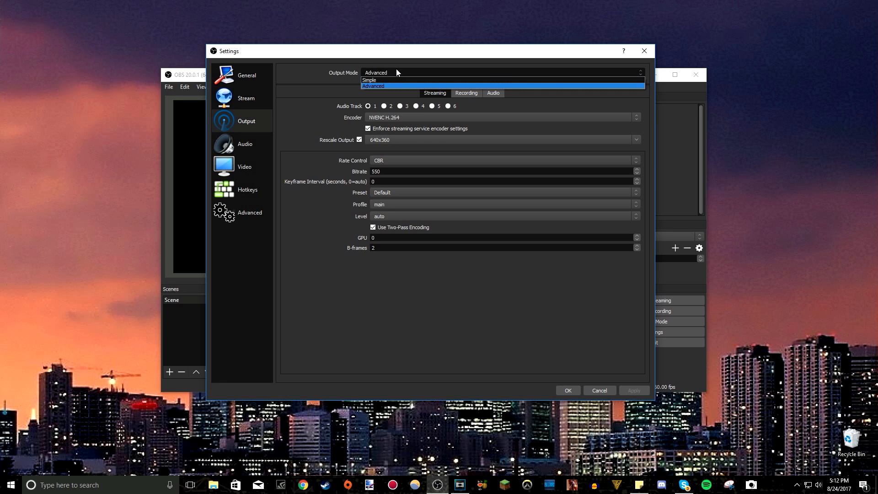
left_click(380, 86)
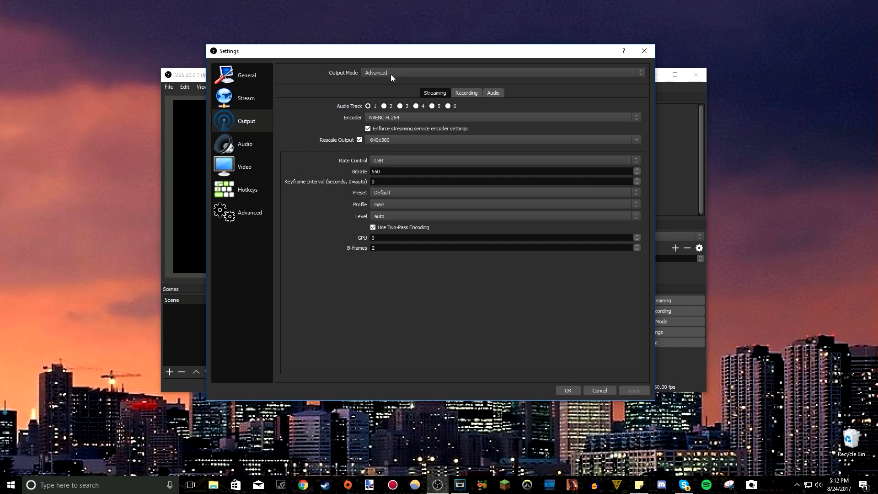
left_click(391, 74)
left_click(379, 80)
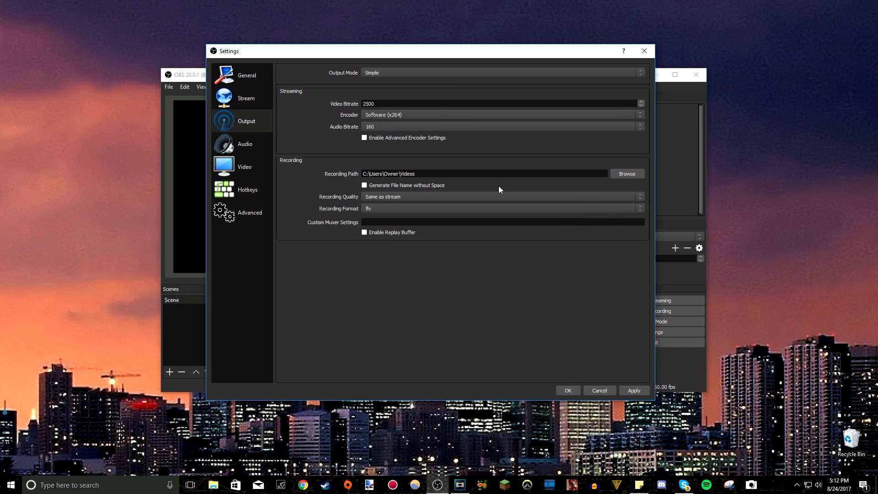
left_click(378, 72)
left_click(375, 86)
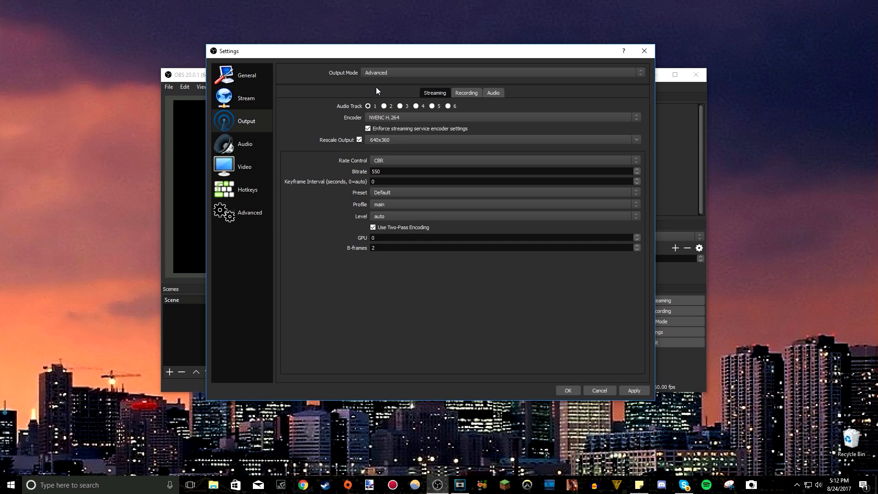
Set the recording type to Standard and look into the folder chosen as the recording path
left_click(468, 92)
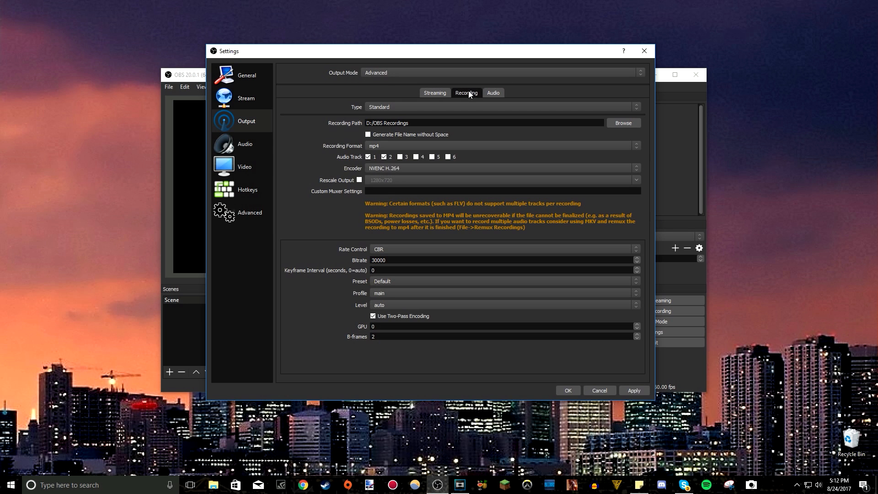
left_click(390, 105)
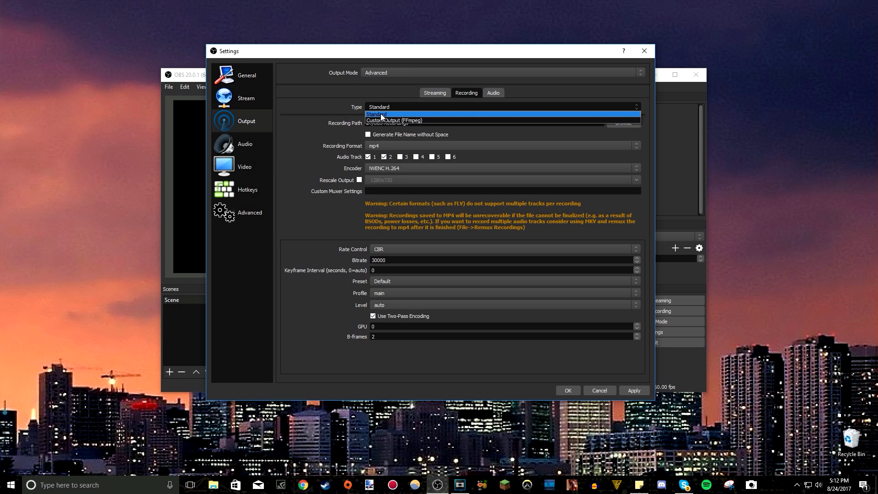
left_click(382, 113)
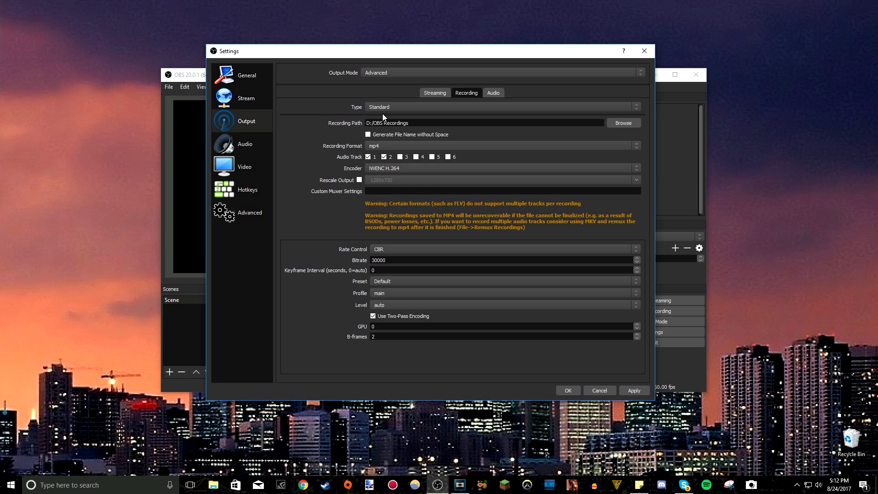
left_click(631, 122)
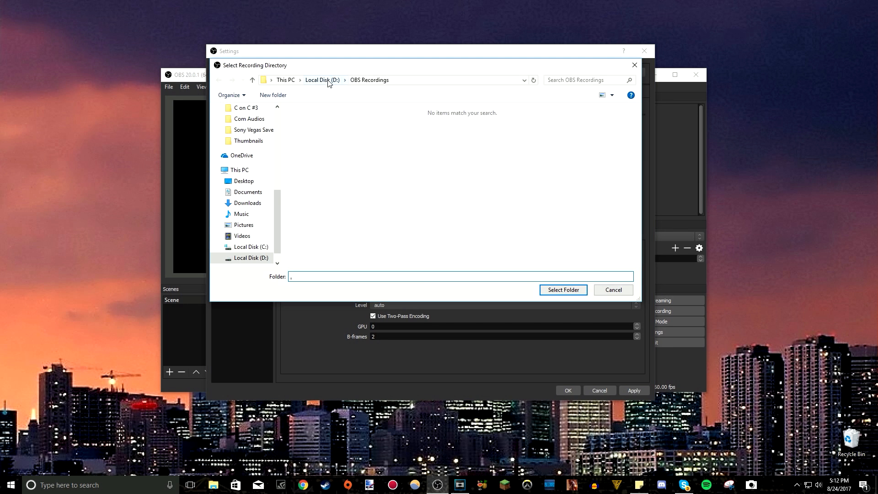
left_click(634, 65)
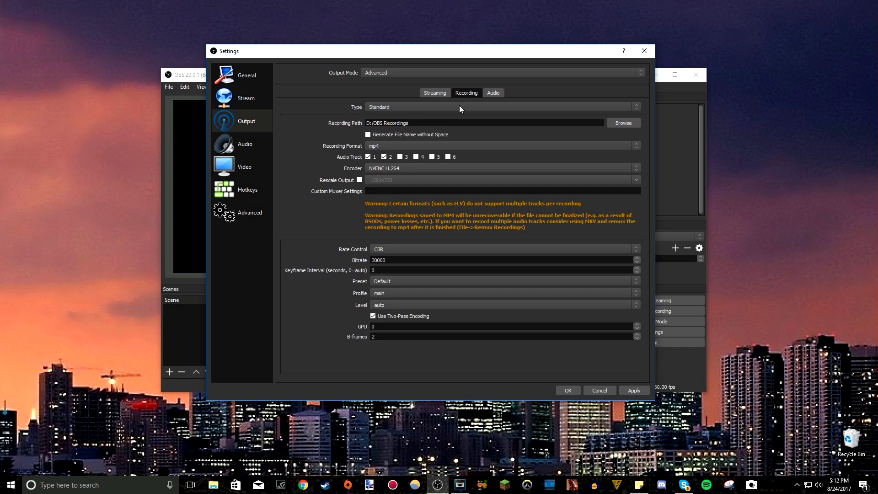
Set the recording format to mp4 and disable audio track 2 for recordings
left_click(411, 146)
left_click(383, 159)
left_click(397, 146)
left_click(382, 158)
left_click(384, 158)
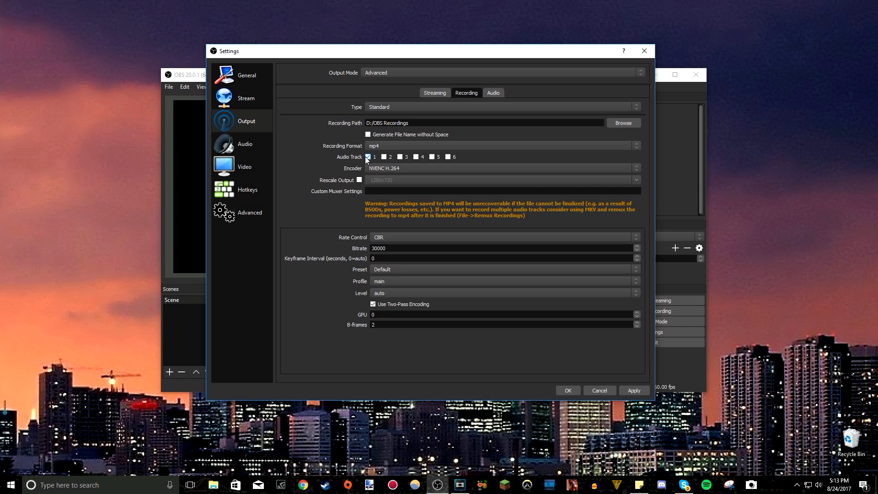
Enable audio track 2 for recordings and select NVENC H.264 as the recording encoder
left_click(384, 157)
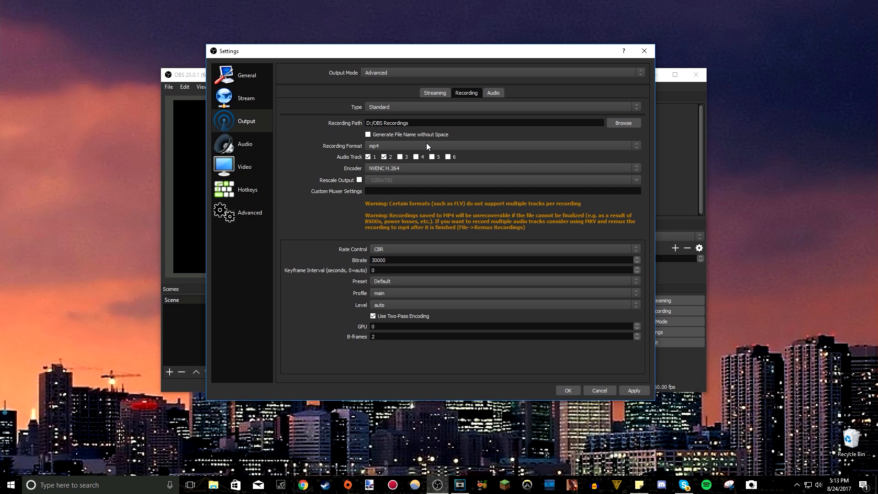
left_click(414, 167)
left_click(392, 178)
left_click(408, 168)
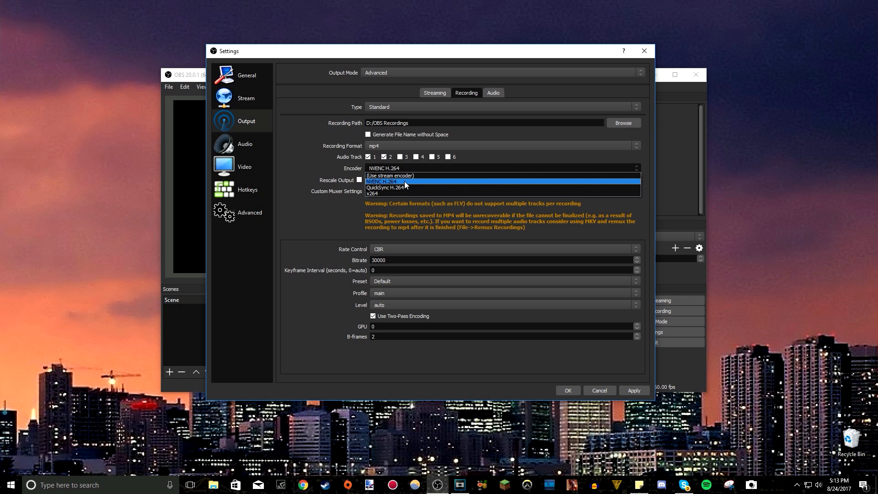
left_click(404, 182)
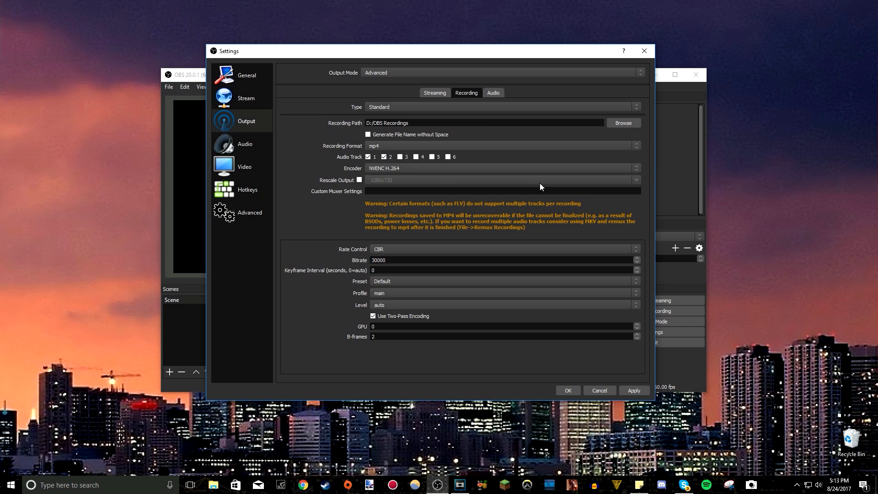
left_click(401, 170)
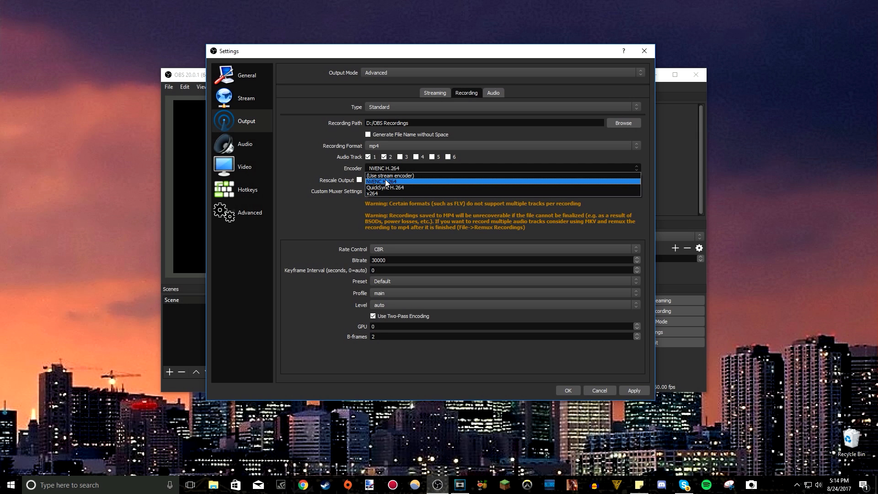
left_click(387, 181)
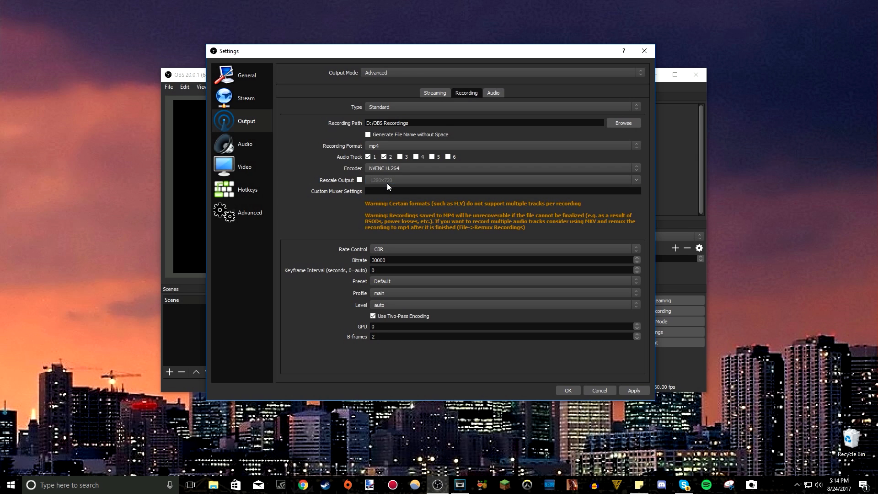
Toggle Rescale Output on and back off, and set the recording rate control to CBR
left_click(359, 180)
left_click(359, 180)
left_click(396, 248)
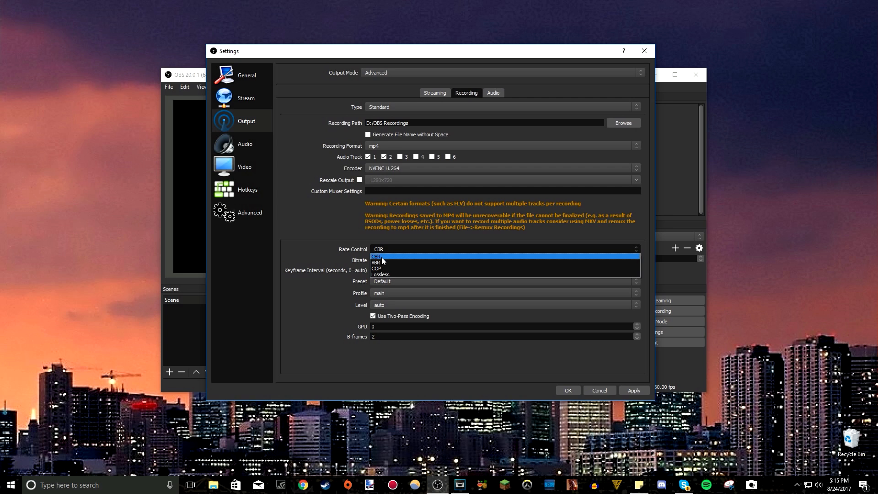
left_click(386, 257)
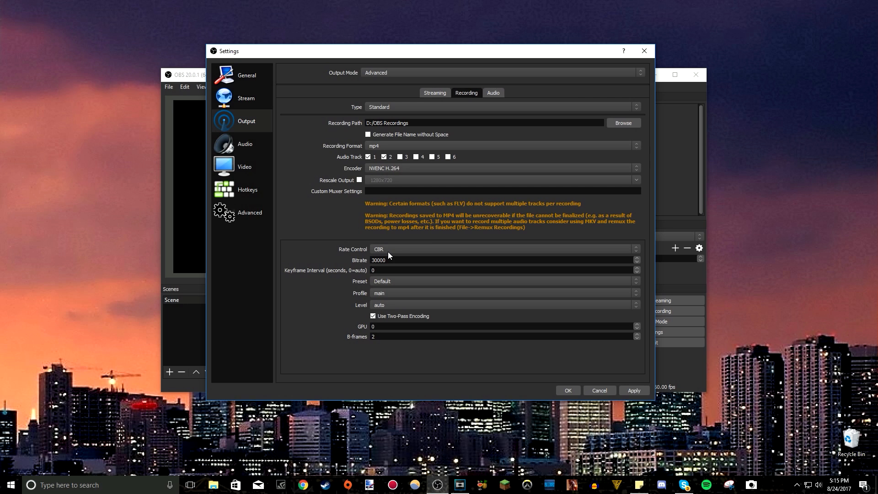
left_click(391, 259)
left_click_drag(393, 259, 353, 259)
left_click(395, 250)
left_click(396, 249)
left_click(388, 249)
left_click(381, 255)
Try out different values for the recording bitrate
left_click_drag(390, 259, 374, 261)
left_click(394, 259)
left_click_drag(399, 260, 359, 262)
left_click(387, 260)
left_click(399, 260)
left_click(398, 260)
left_click_drag(398, 259, 375, 250)
double_click(399, 259)
type("250")
key("BackSpace")
key("BackSpace")
key("BackSpace")
key("BackSpace")
key("BackSpace")
type("150")
Set the recording bitrate to 30000
left_click_drag(394, 258, 324, 260)
type("300")
left_click_drag(399, 262, 374, 257)
left_click_drag(394, 261, 361, 260)
left_click(411, 260)
left_click(403, 262)
Open the output's audio track settings and look through the audio bitrate choices for track 1
left_click(233, 139)
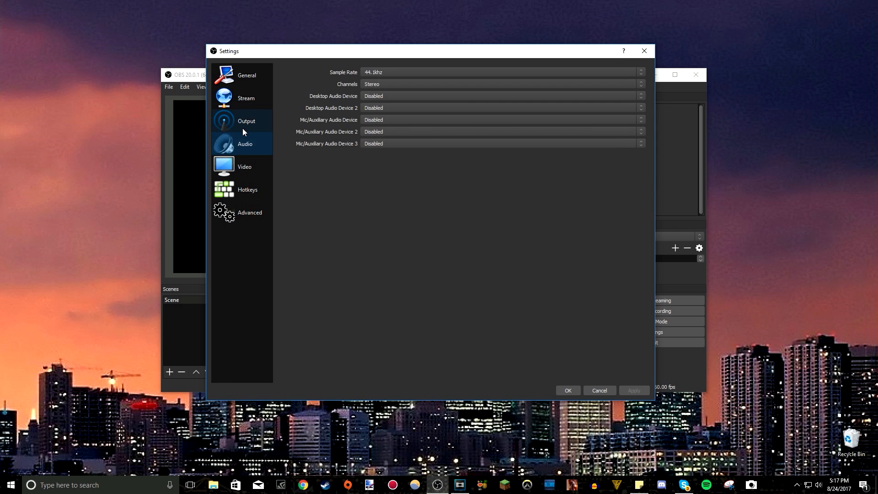
left_click(254, 119)
left_click(492, 92)
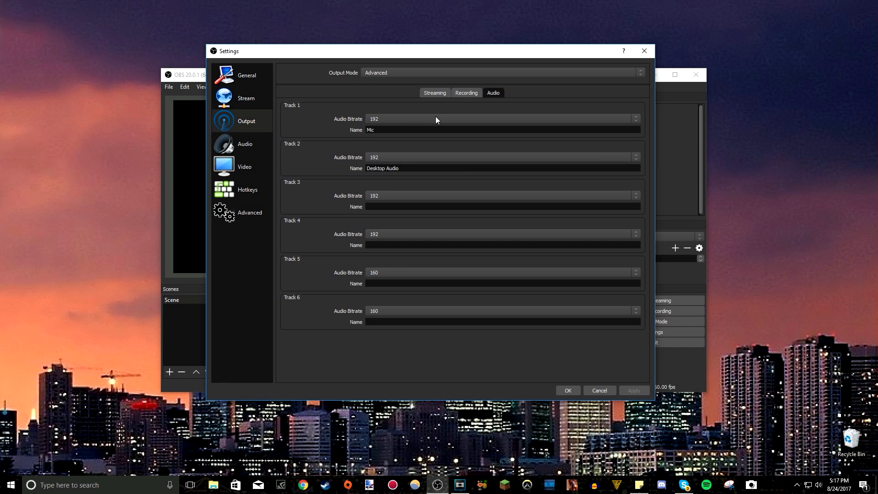
left_click(409, 119)
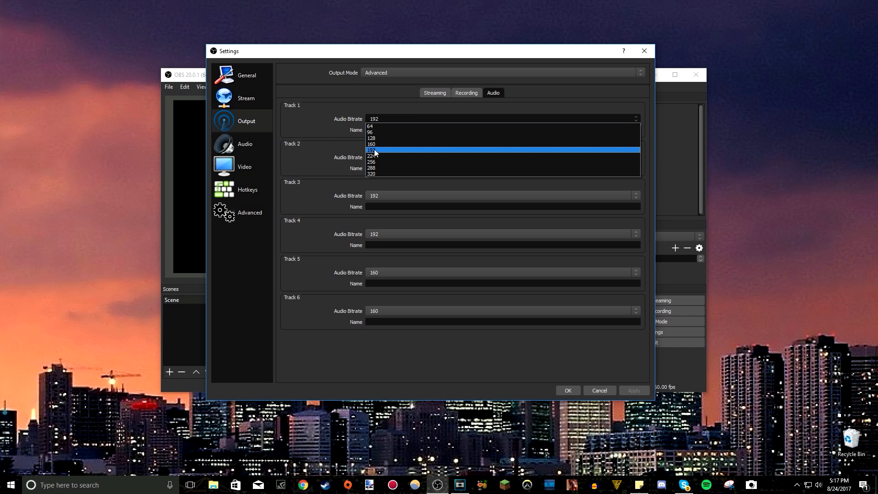
left_click(373, 149)
left_click(391, 119)
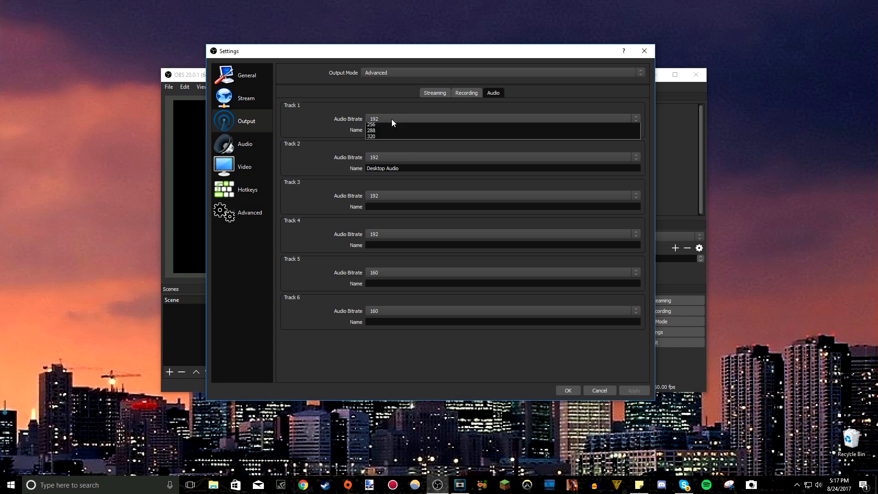
left_click(374, 150)
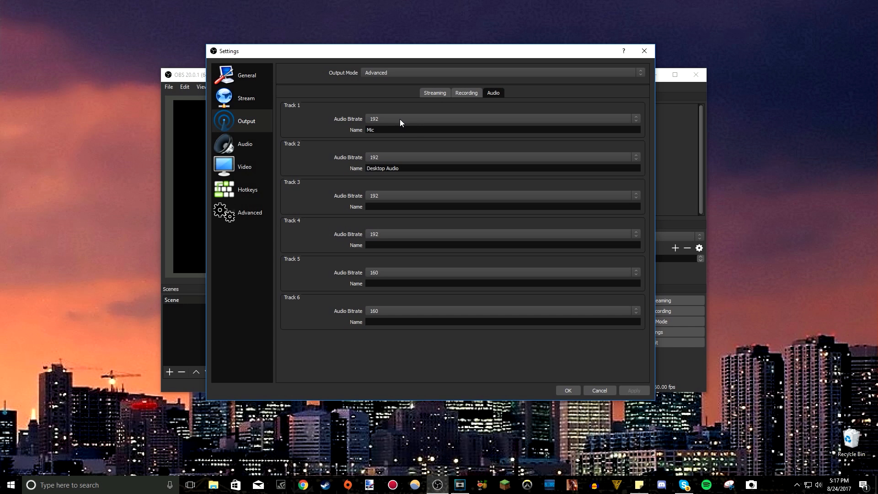
Try audio bitrates of 256 and 320 for track 1 and settle on 224
left_click(428, 119)
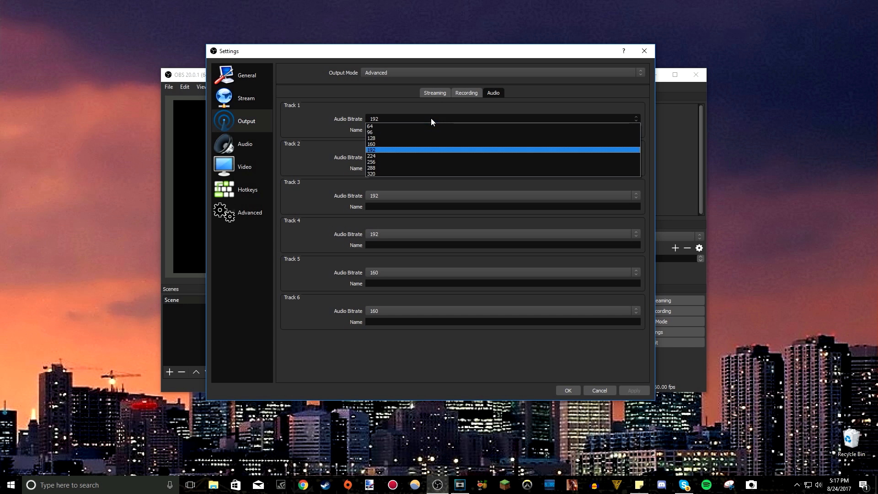
left_click(380, 162)
left_click(407, 120)
left_click(376, 173)
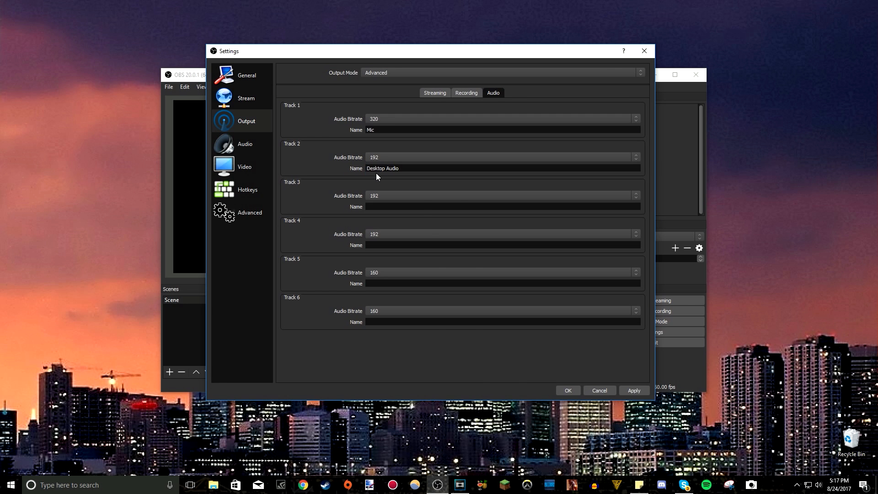
left_click(399, 117)
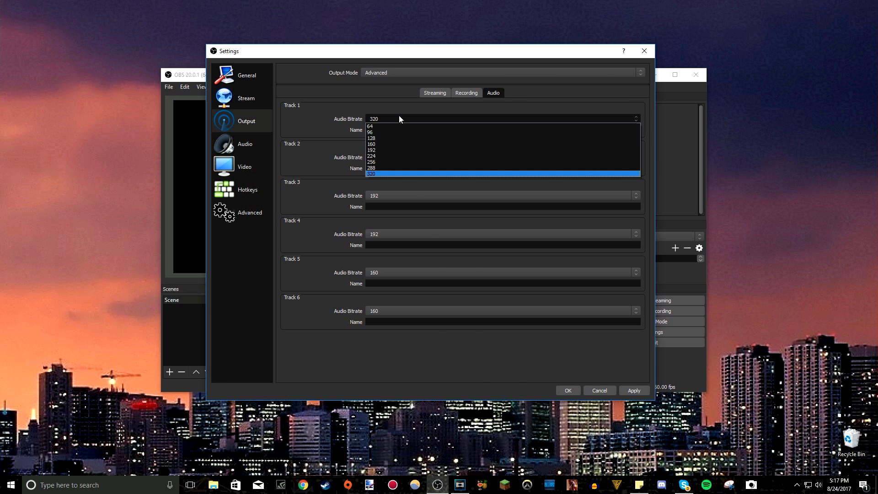
left_click(382, 155)
Set the audio bitrate of track 2 to 224 and apply the output changes
left_click(383, 156)
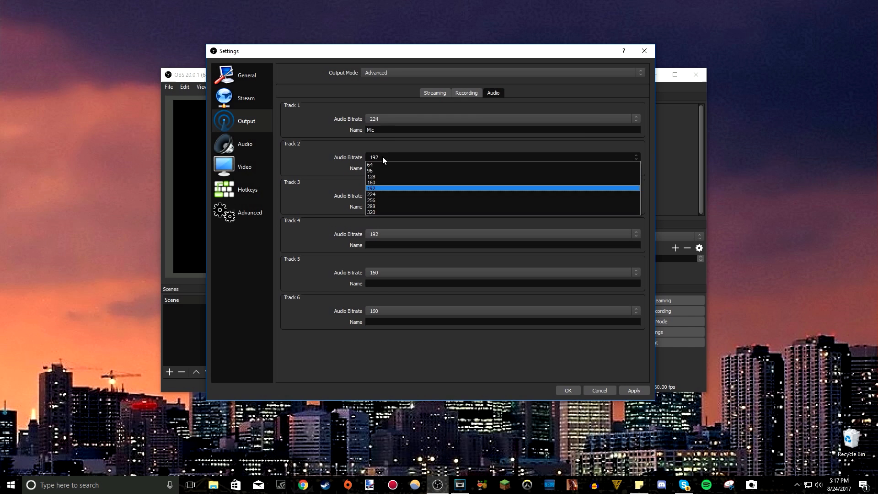
left_click(376, 195)
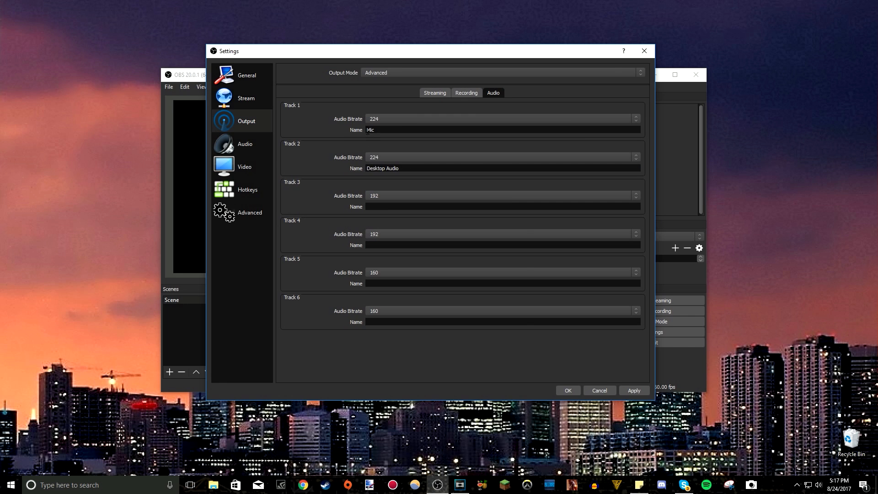
key("Tab")
key("Tab")
left_click(634, 389)
Open the general audio settings and look at the available sample rates
left_click(250, 143)
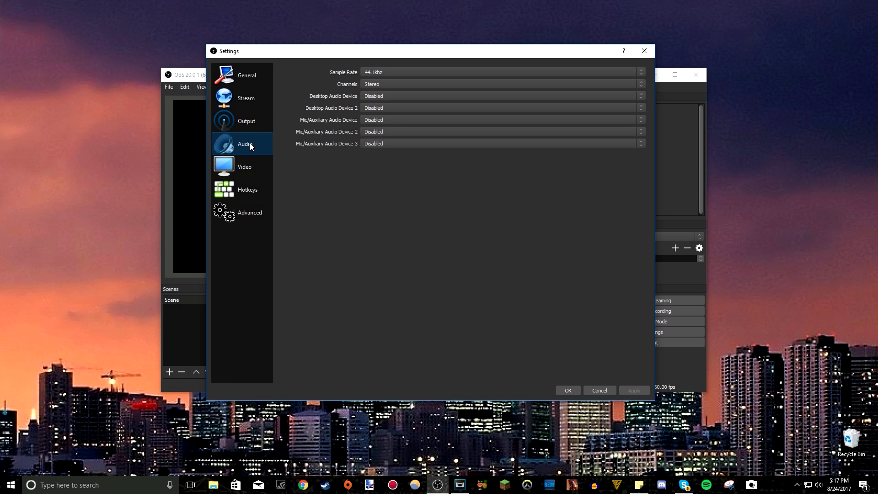
left_click(387, 74)
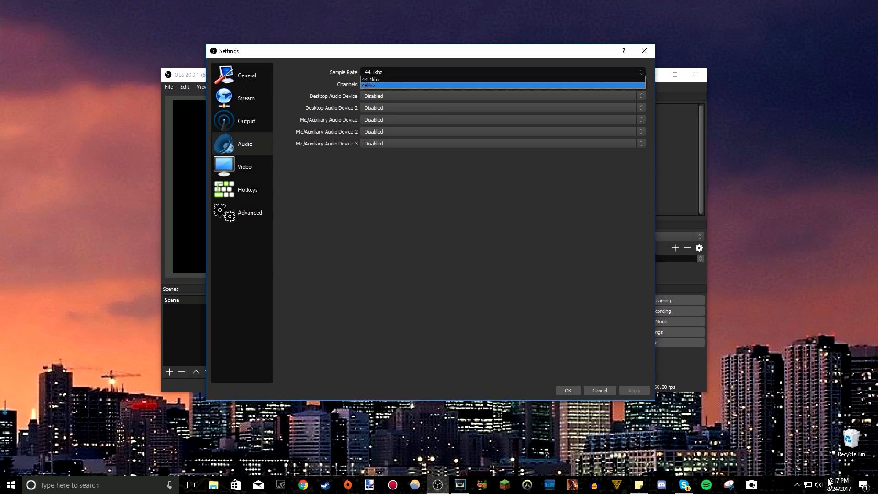
left_click(400, 77)
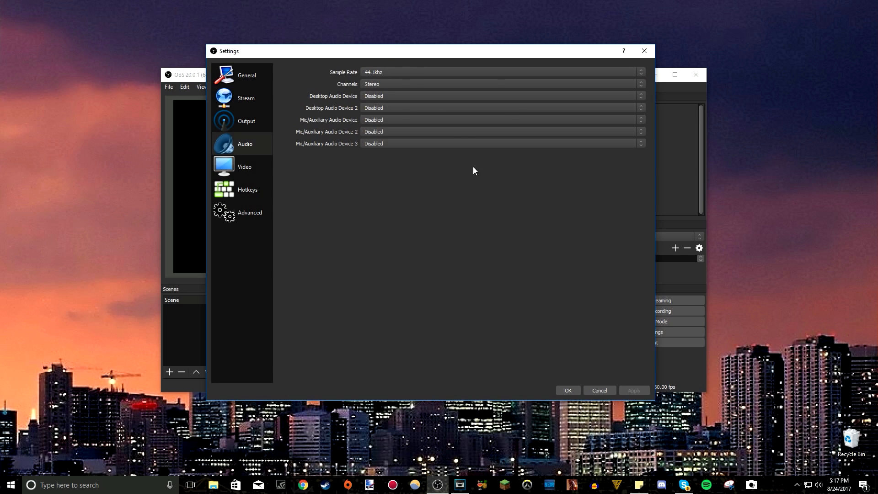
Open the Windows recording devices and bring up the advanced properties of the Yeti Stereo Microphone
right_click(819, 483)
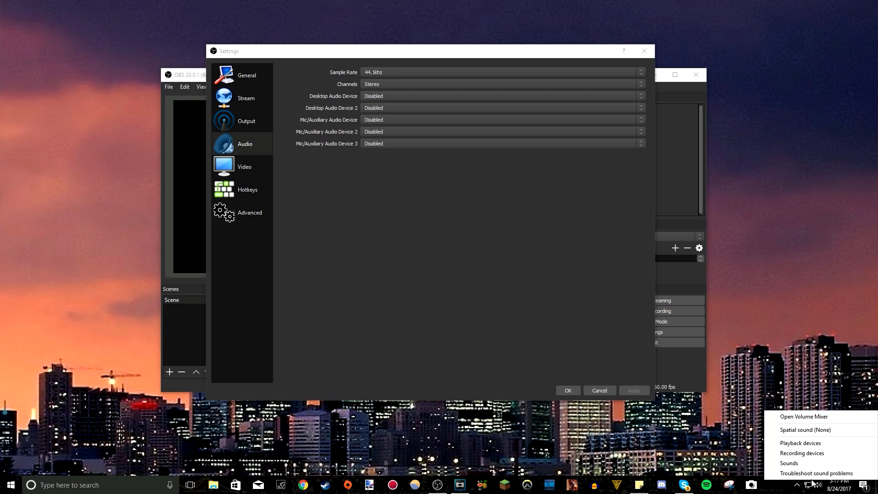
left_click(801, 453)
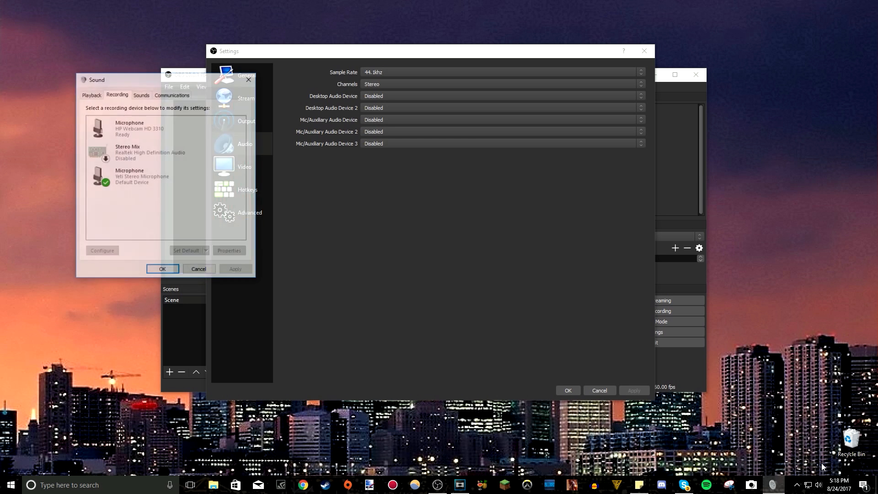
left_click_drag(196, 72, 196, 71)
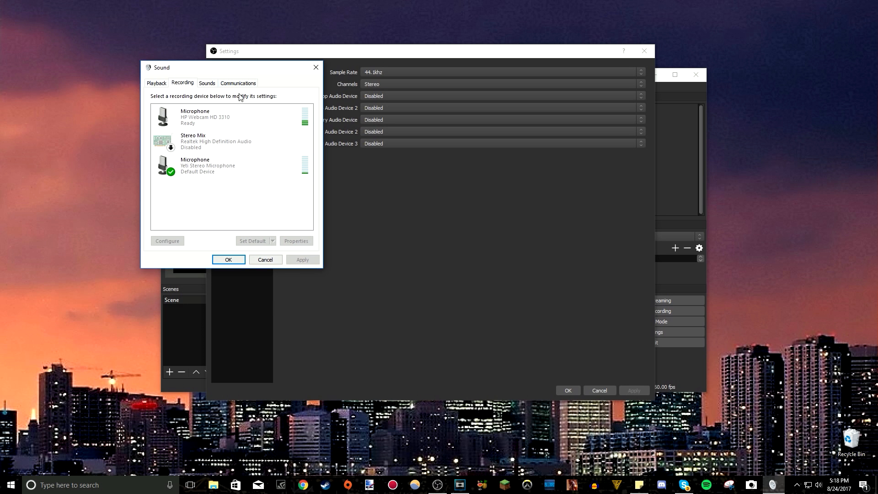
left_click(218, 171)
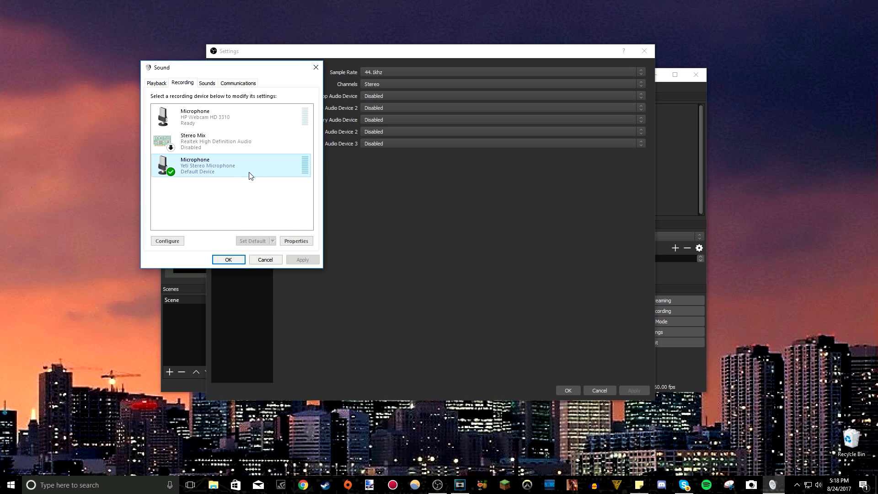
right_click(204, 168)
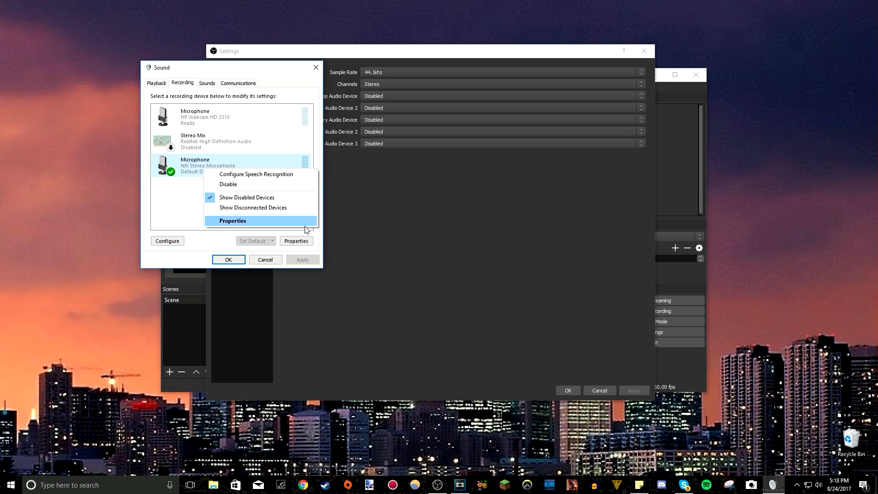
left_click(265, 221)
left_click(233, 119)
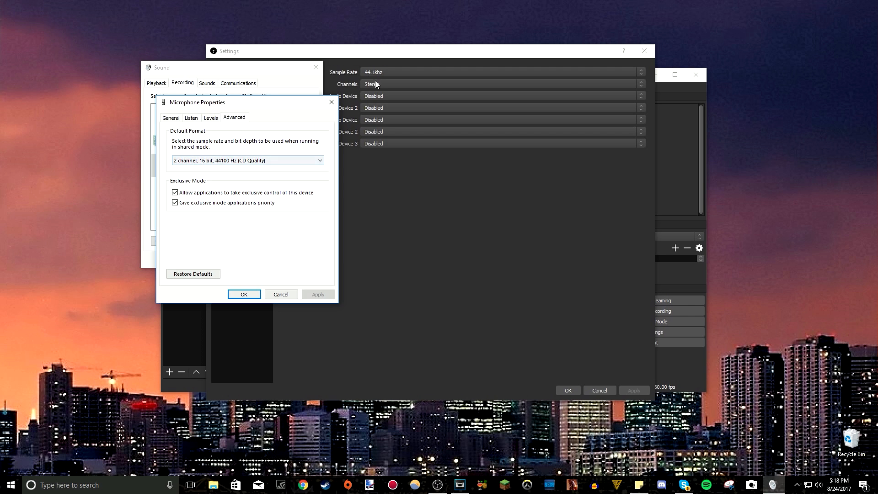
Try the 48000 Hz format, set the microphone back to 2 channel, 16 bit, 44100 Hz (CD Quality), and close the sound dialogs
left_click(273, 159)
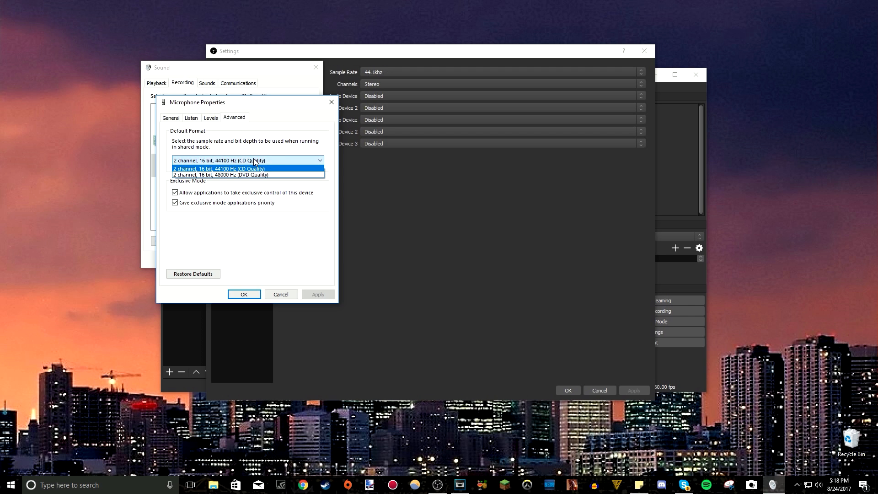
left_click(235, 174)
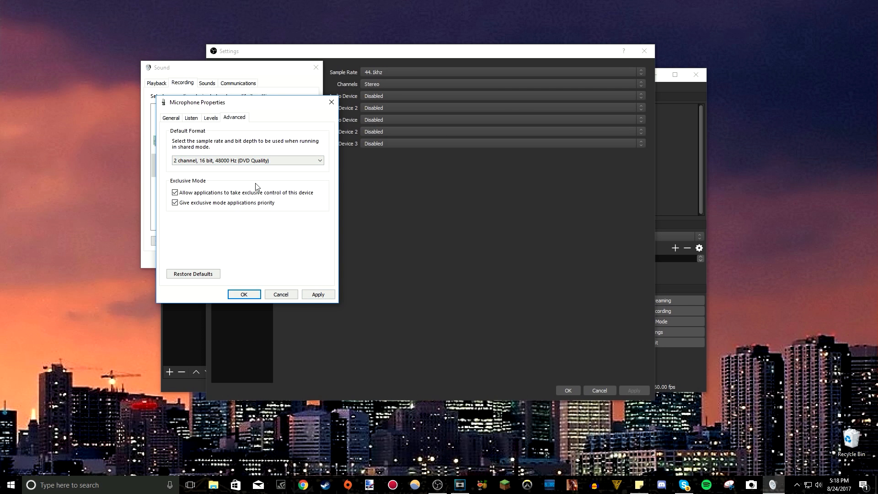
left_click(302, 160)
left_click(238, 169)
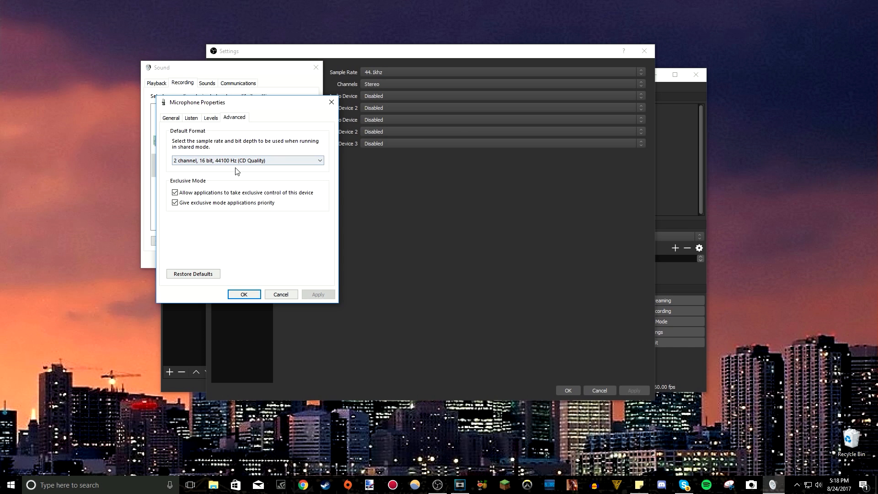
left_click(231, 160)
left_click(238, 166)
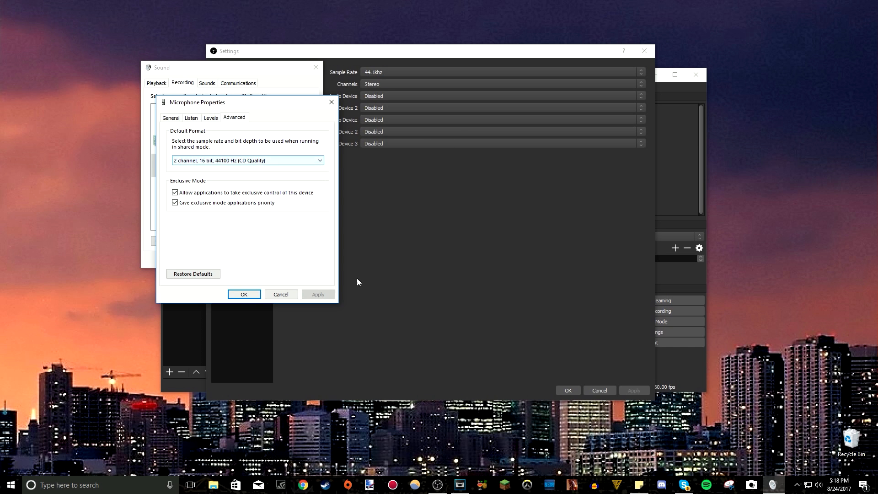
left_click(249, 297)
left_click(235, 260)
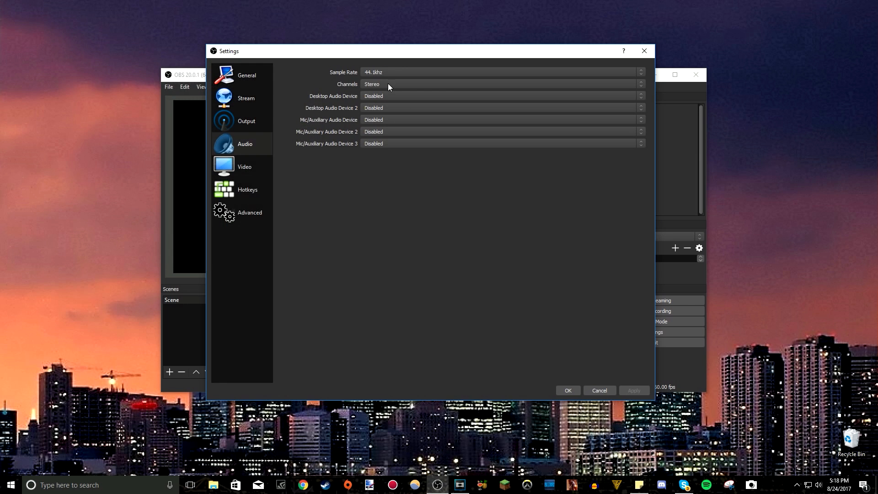
Set the audio sample rate to 48khz and keep the channels on Stereo
left_click(399, 72)
left_click(370, 85)
left_click(383, 84)
left_click(384, 84)
Set the Desktop Audio Device to Speakers (Yeti Stereo Microphone) and leave Desktop Audio Device 2 disabled
left_click(387, 96)
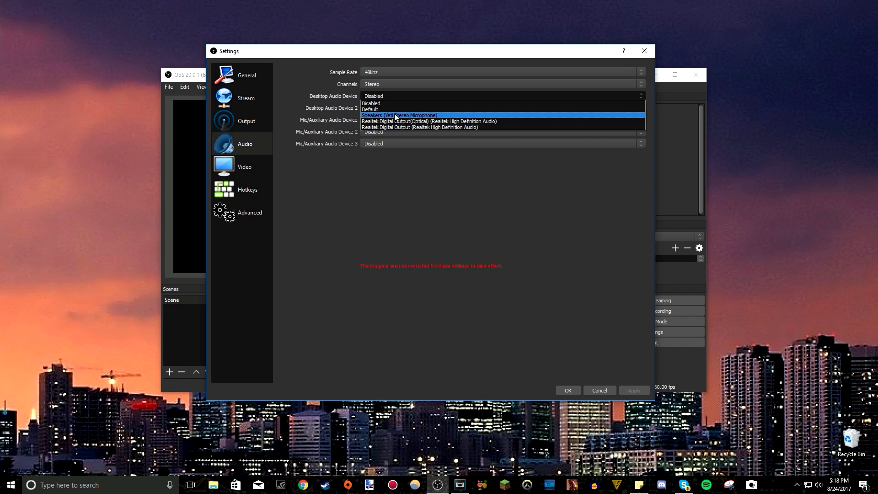
left_click(395, 116)
left_click(383, 112)
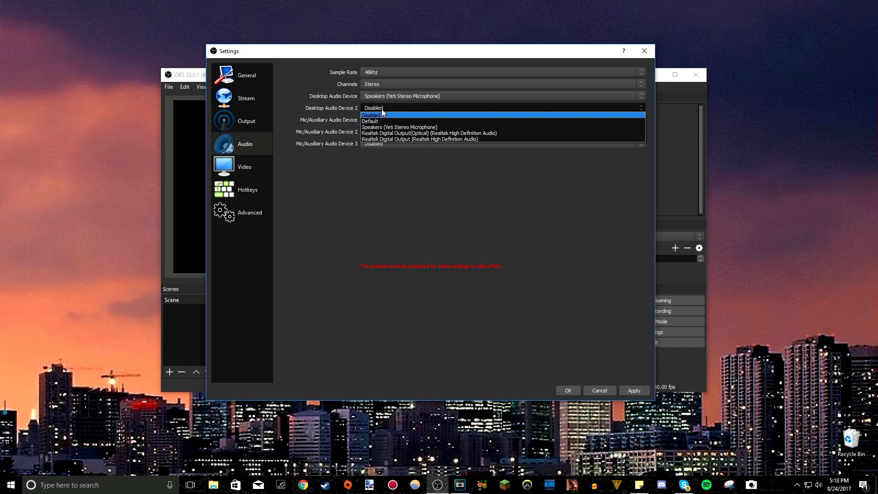
left_click(381, 116)
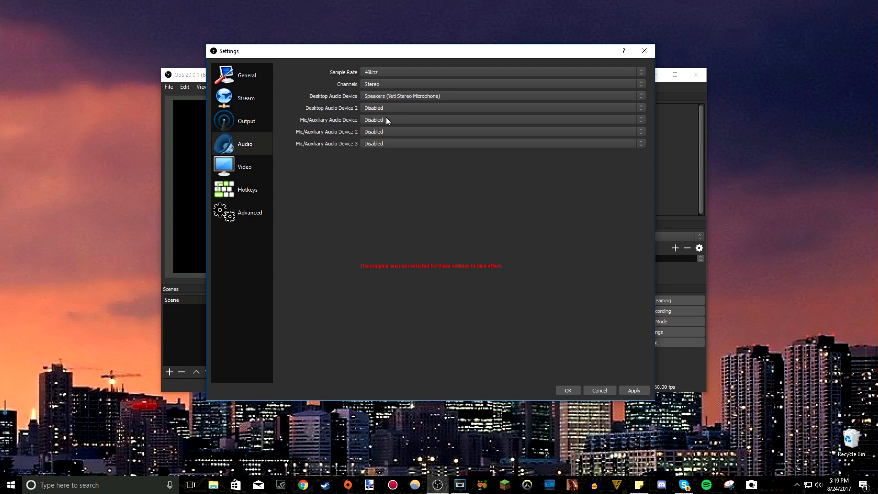
Set the Mic/Auxiliary Audio Device to Microphone (Yeti Stereo Microphone), then apply the changes and close the settings
left_click(396, 119)
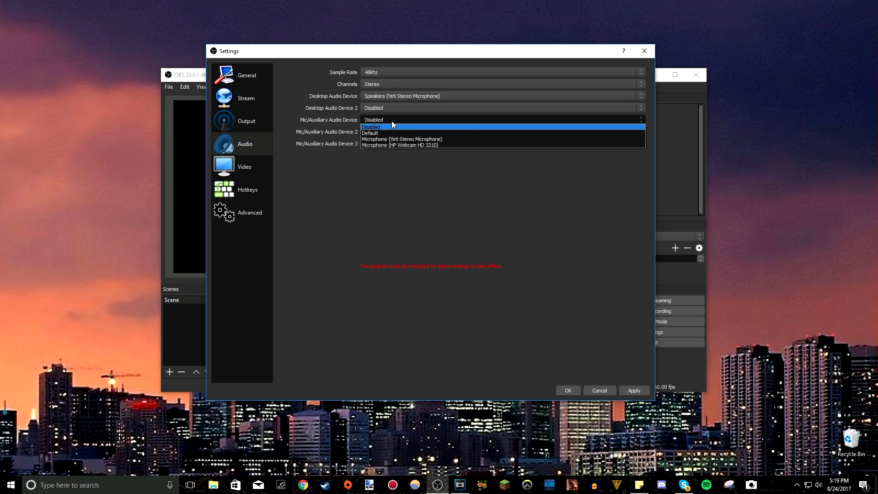
left_click(435, 139)
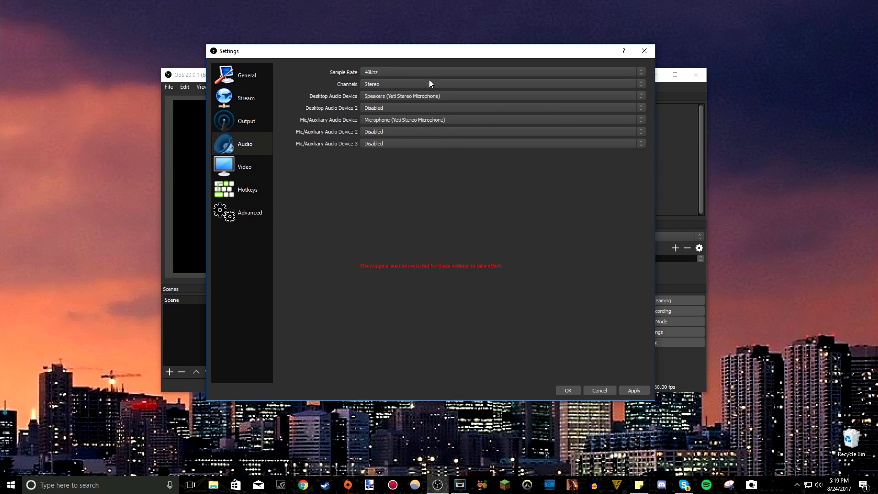
left_click(639, 389)
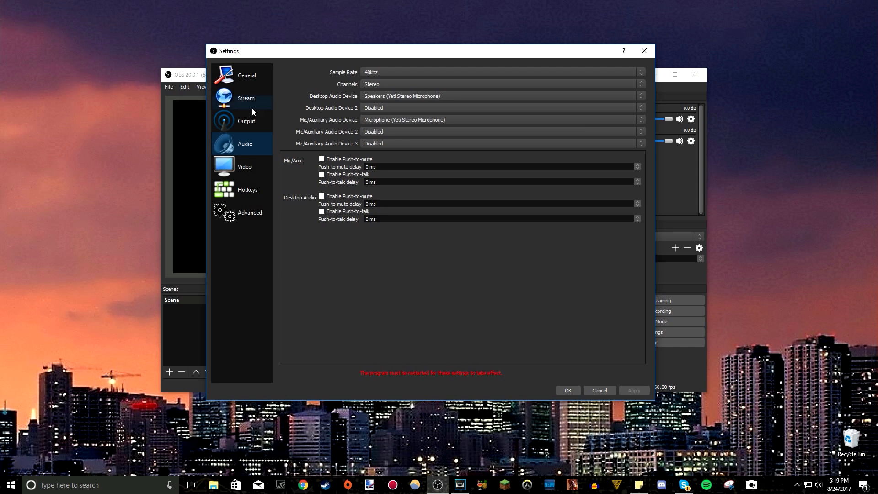
left_click(569, 390)
Rename the existing scene to "Gameplay and Facecam"
left_click(198, 300)
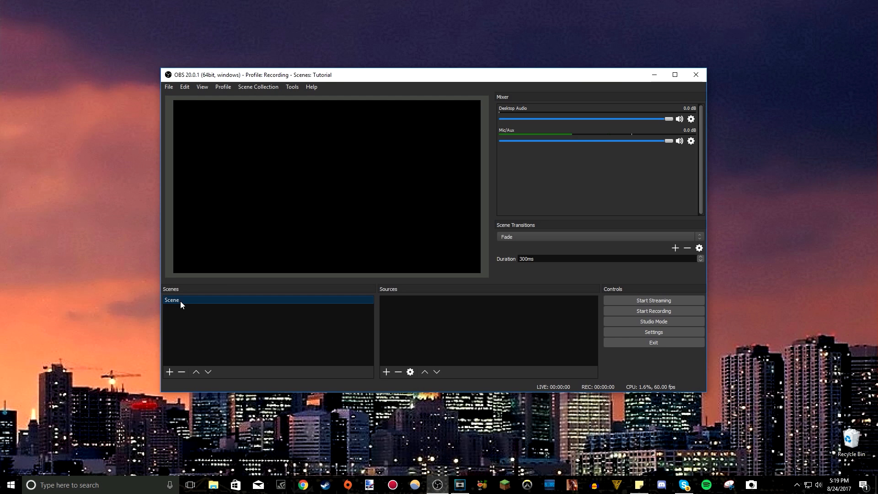
right_click(406, 303)
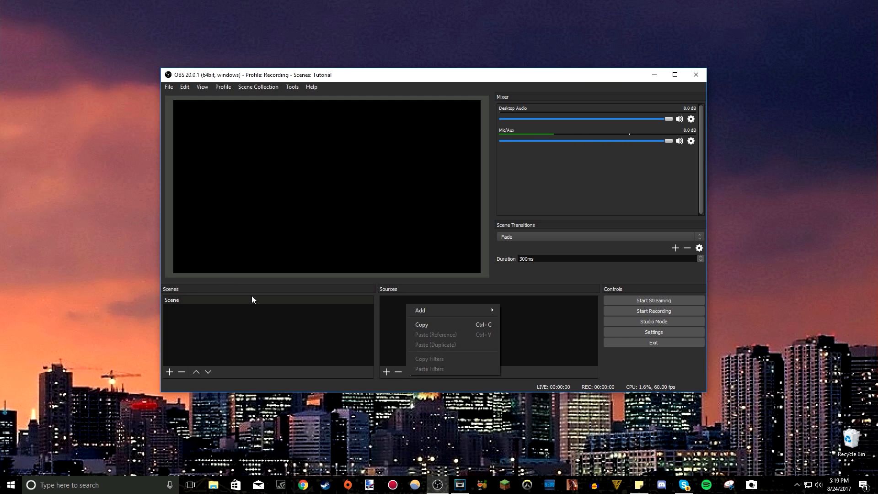
left_click(210, 299)
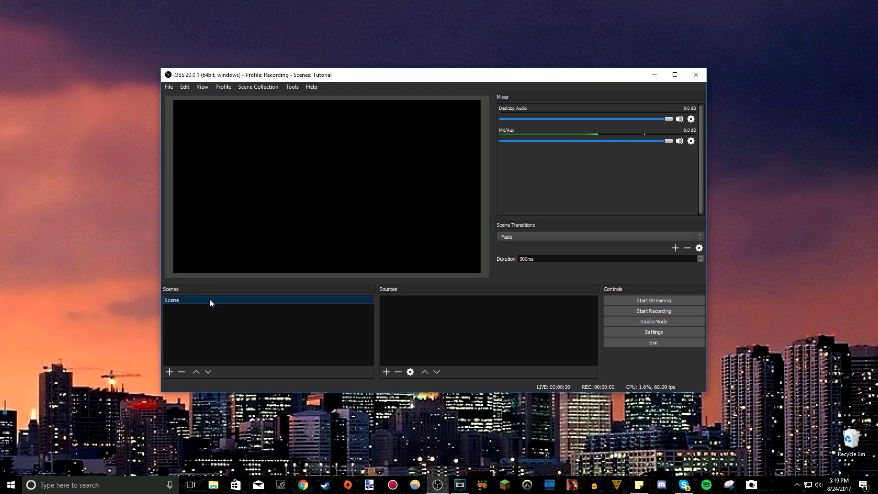
right_click(181, 300)
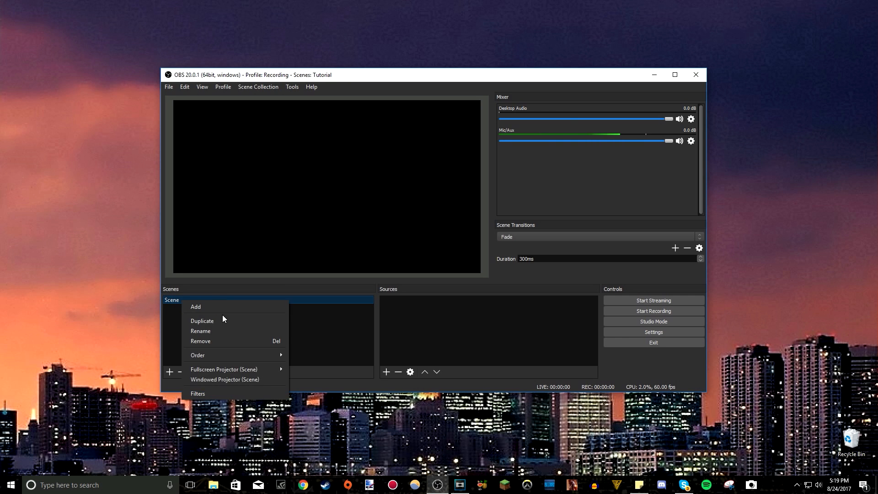
left_click(203, 329)
key("BackSpace")
key("BackSpace")
key("BackSpace")
key("BackSpace")
key("BackSpace")
type("Game")
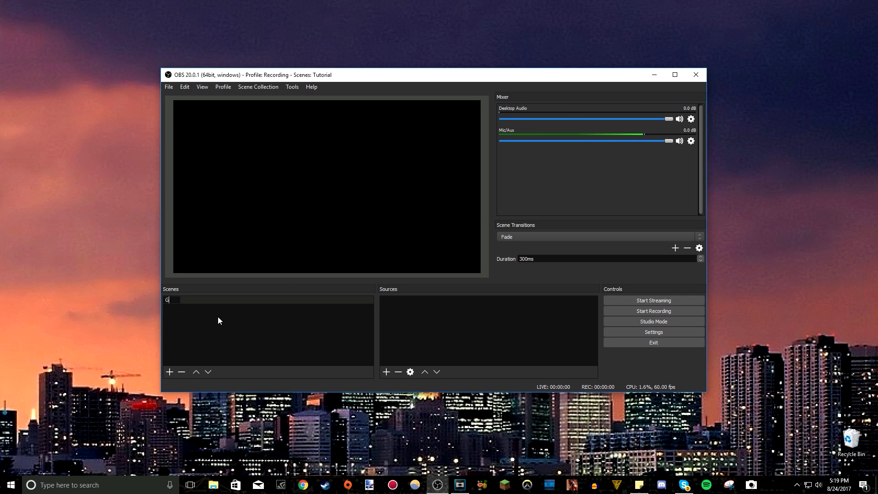
key("Return")
type("play and Facecam")
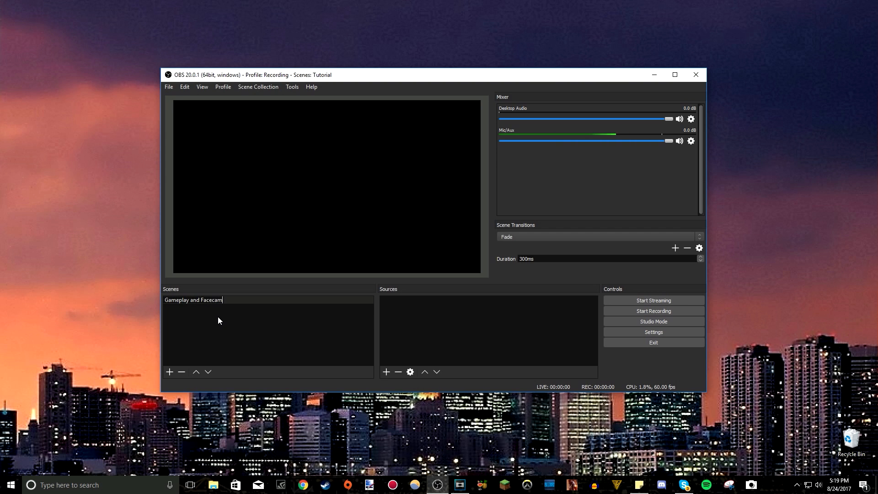
key("Return")
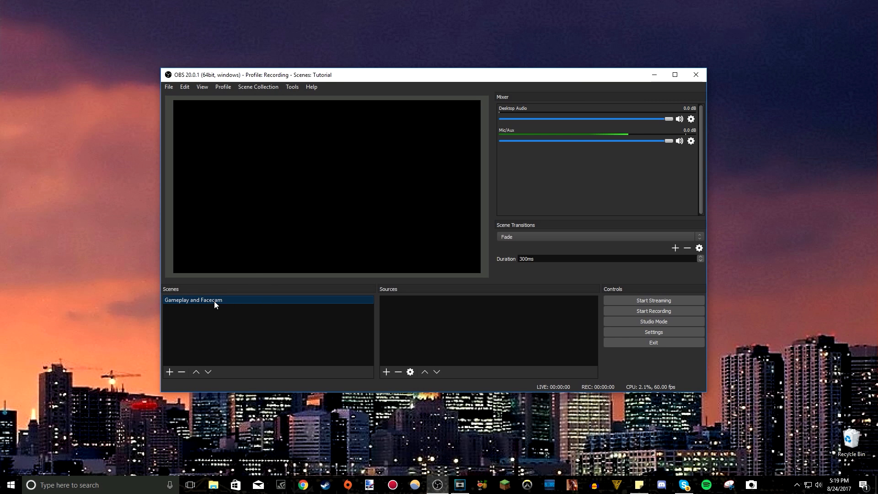
Add a new Game Capture source to the scene, with its mode left on Capture any fullscreen application
right_click(402, 305)
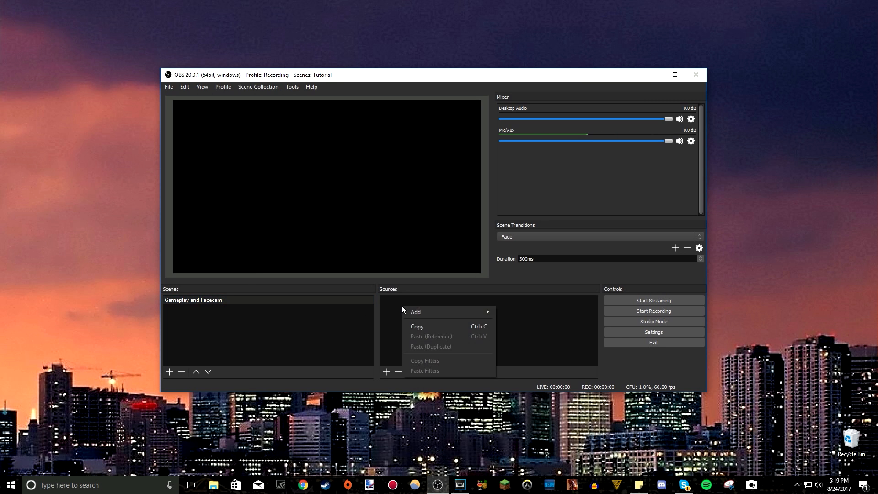
mouse_move(427, 312)
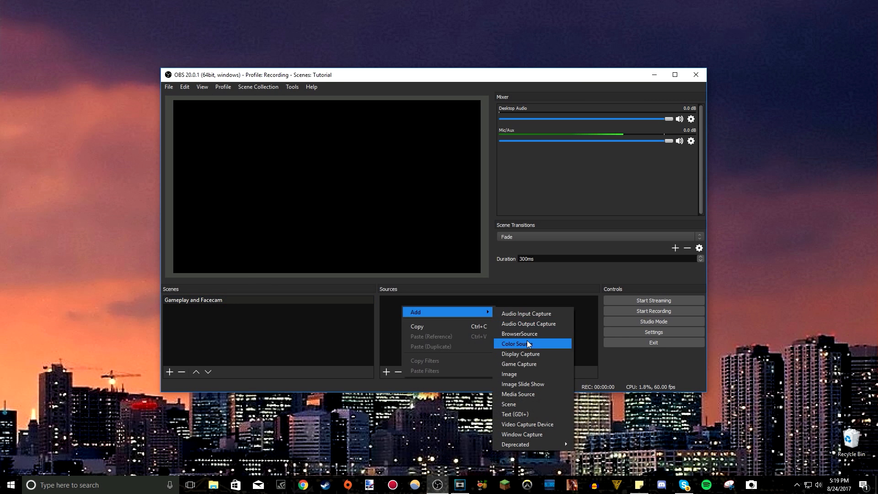
left_click(528, 364)
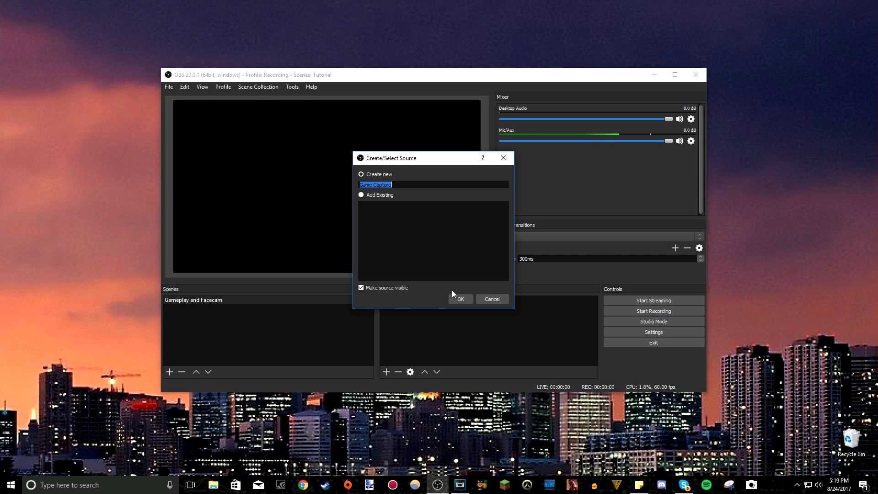
left_click(461, 298)
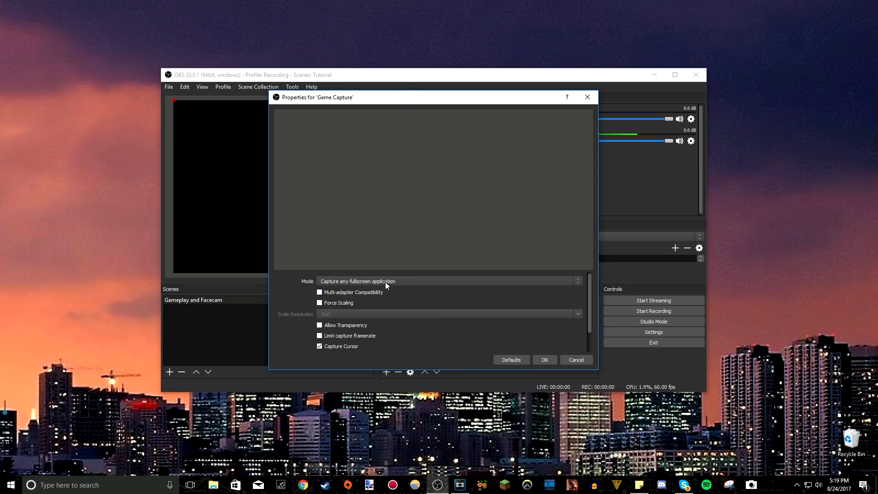
left_click(402, 280)
left_click(388, 288)
left_click(544, 360)
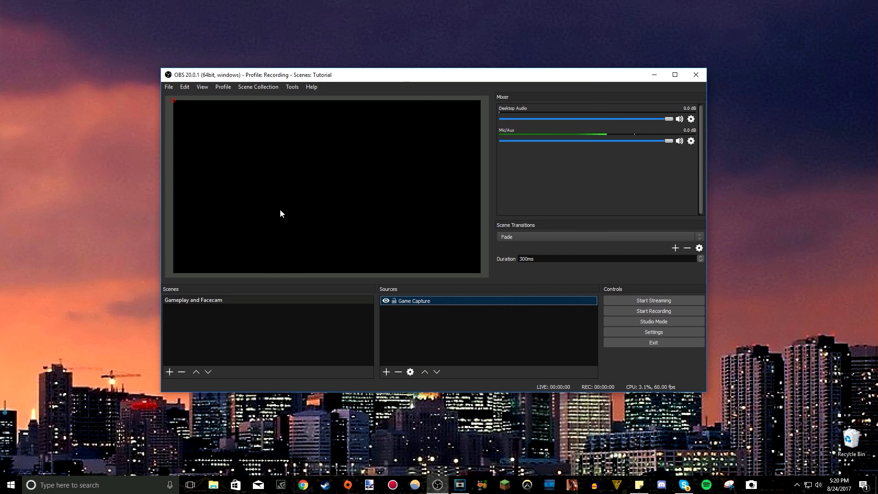
Review the recording and game capture hotkeys in the settings, and look at the games listed in Steam's shortcut list
left_click_drag(386, 79, 315, 73)
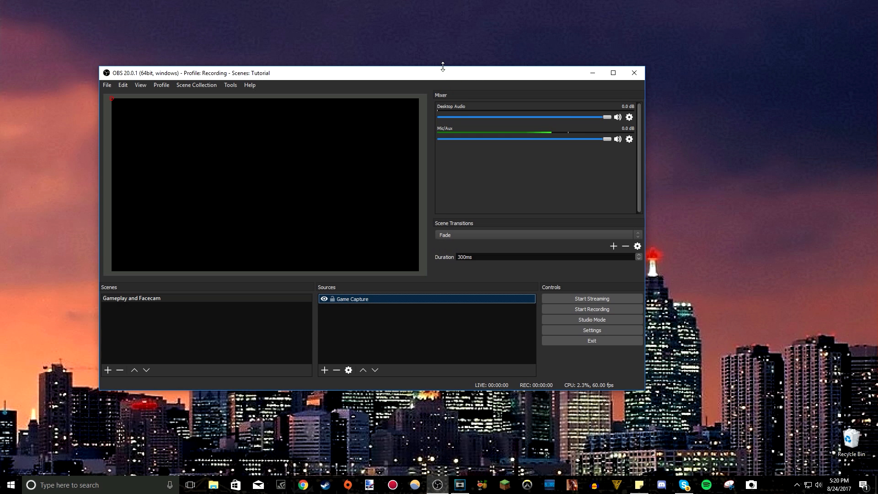
left_click_drag(490, 75, 523, 78)
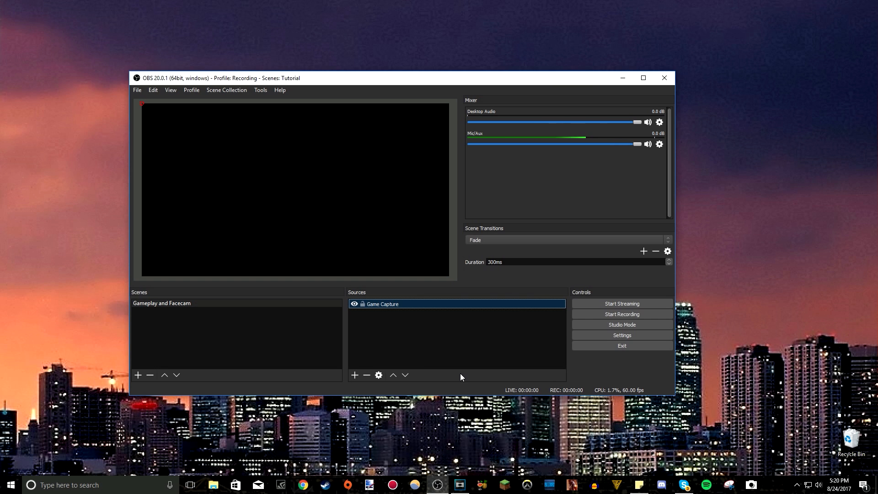
left_click(627, 337)
left_click(231, 202)
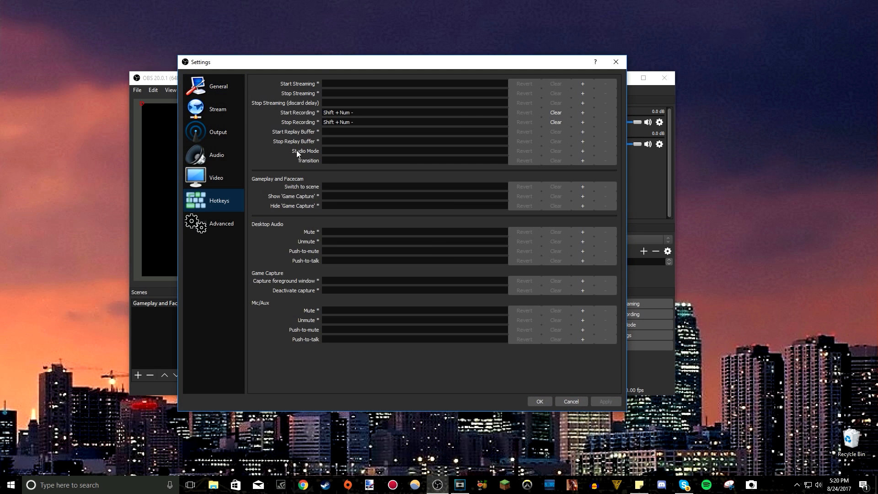
left_click(540, 401)
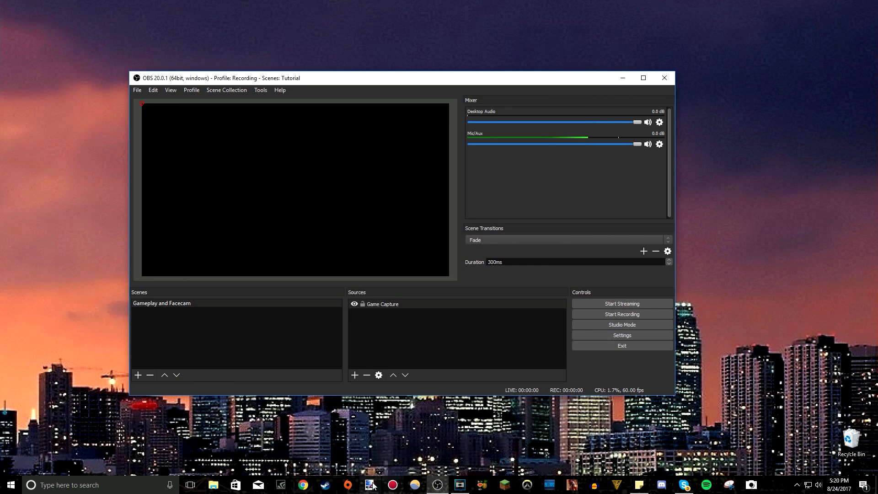
right_click(325, 484)
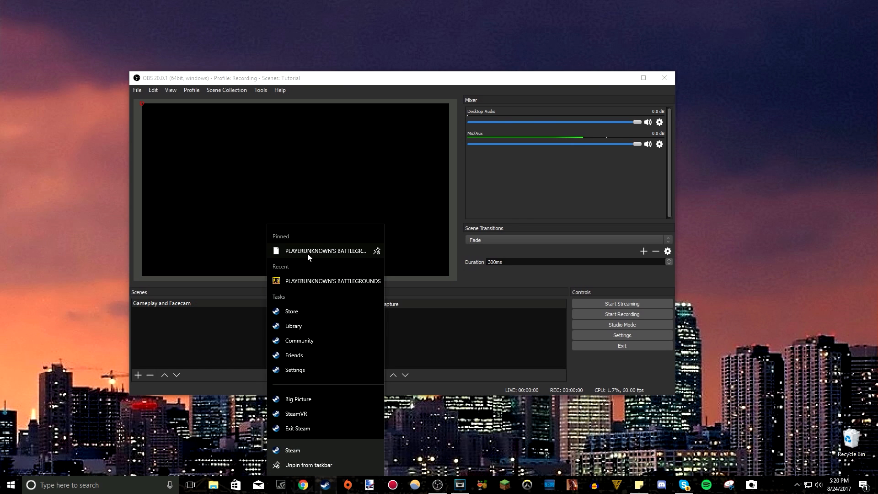
left_click(511, 335)
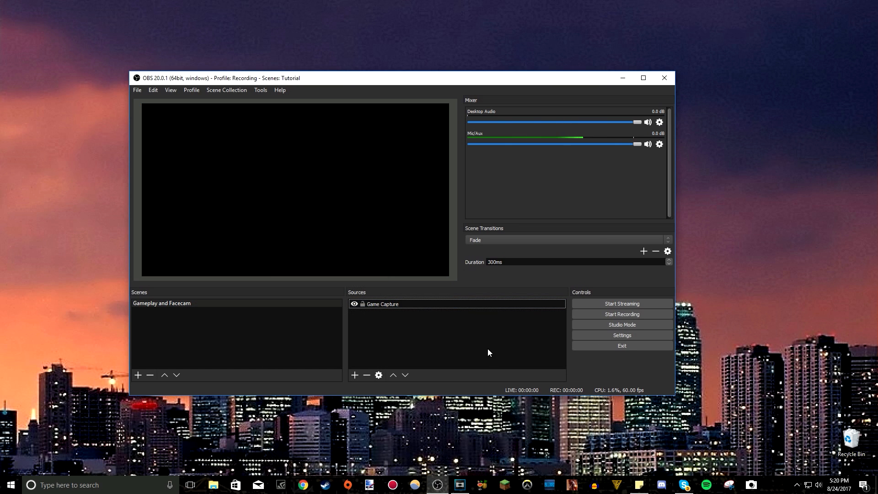
Check the Game Capture source's properties and look over the hotkey assignments again without changing them
double_click(380, 303)
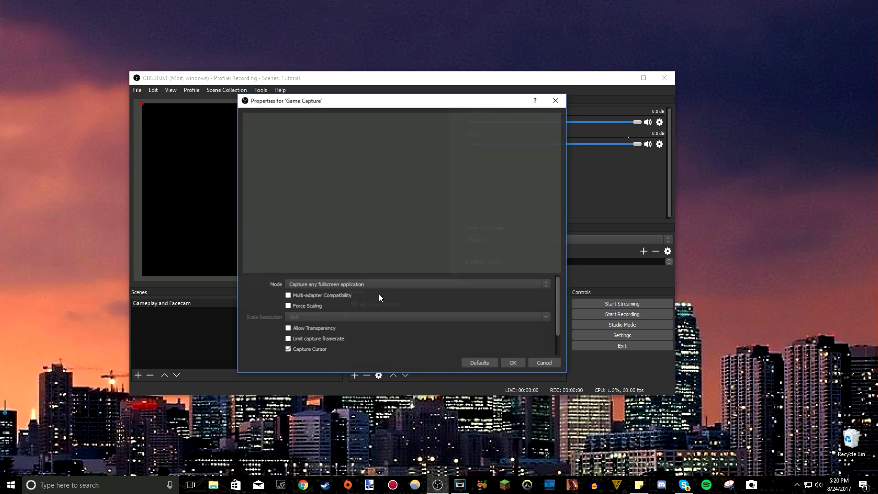
left_click(512, 362)
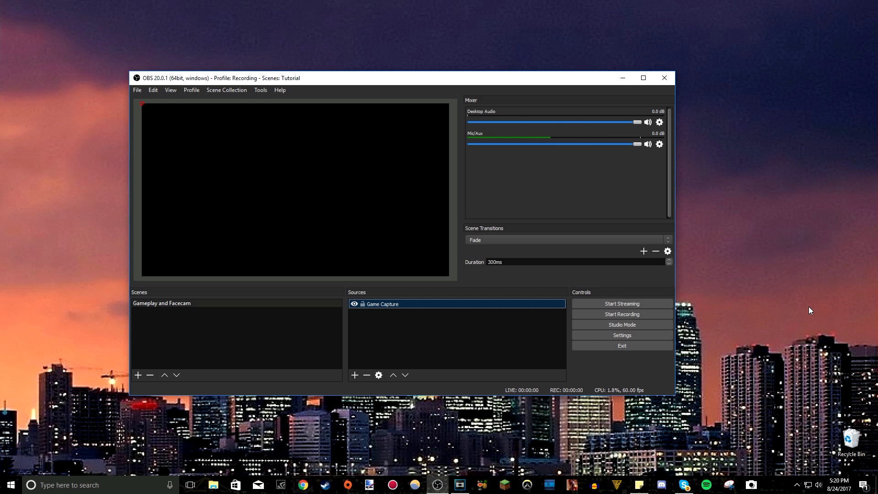
left_click(628, 336)
left_click(215, 201)
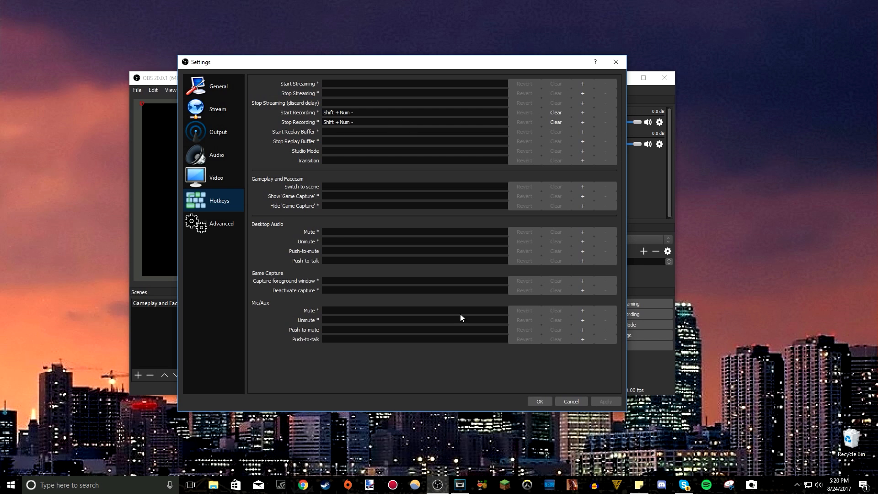
left_click(538, 401)
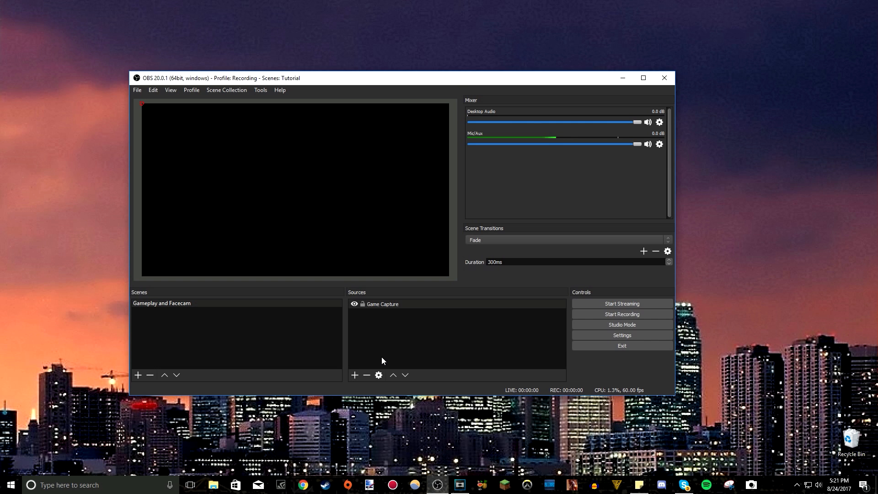
left_click_drag(361, 81, 367, 76)
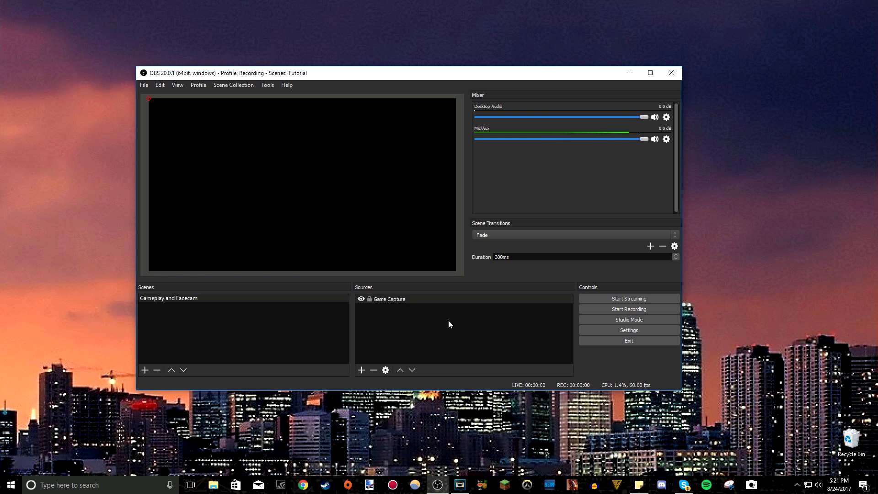
Switch to Vegas Pro, place the facecam recording with its two audio tracks on the timeline, and preview several points of it
left_click(460, 485)
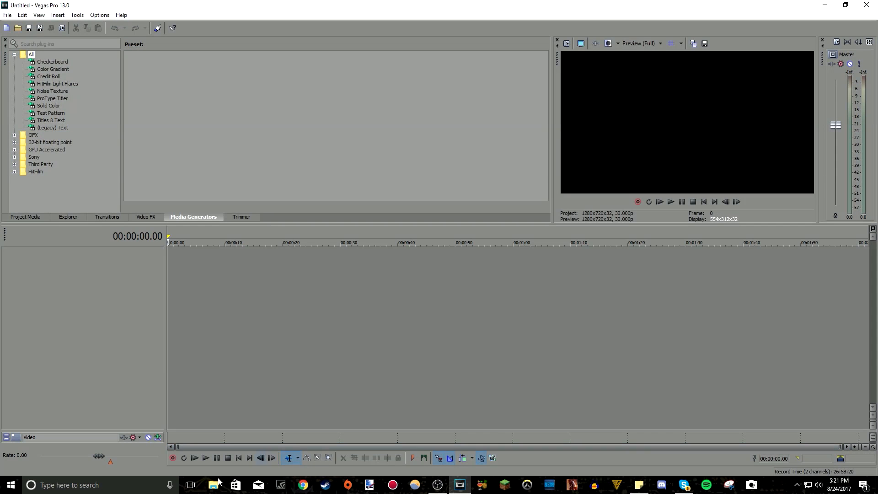
left_click(213, 485)
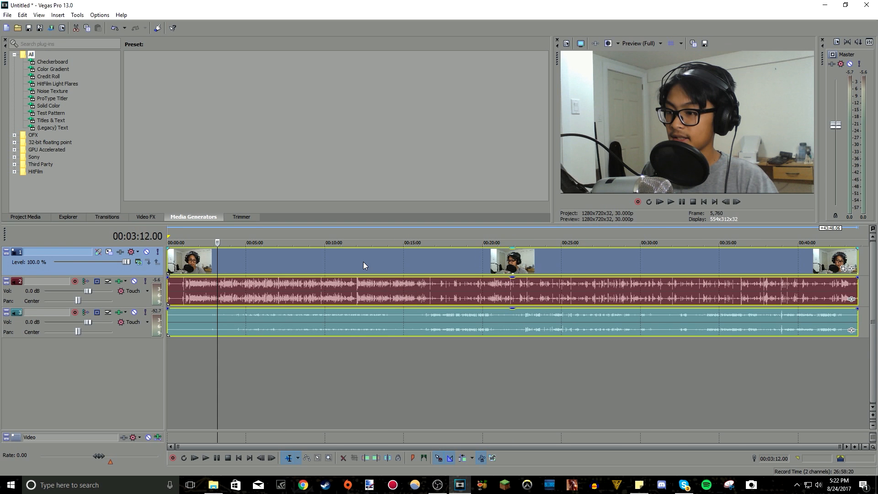
left_click(363, 262)
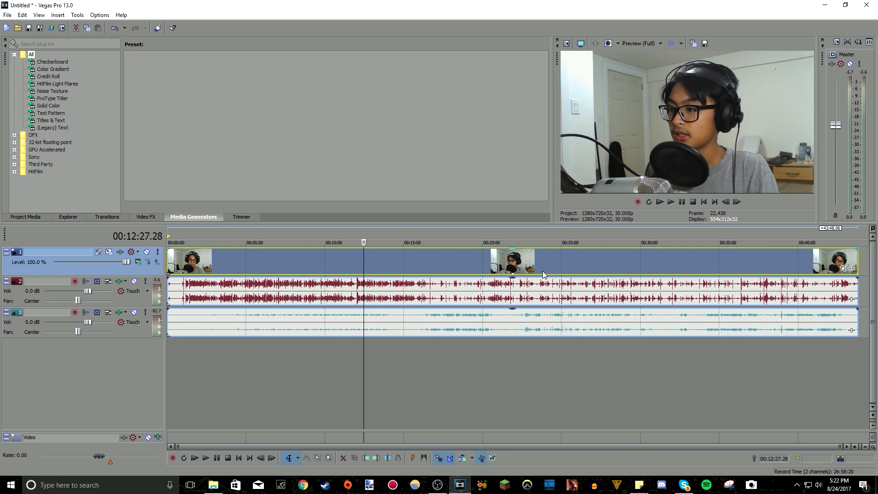
left_click(514, 280)
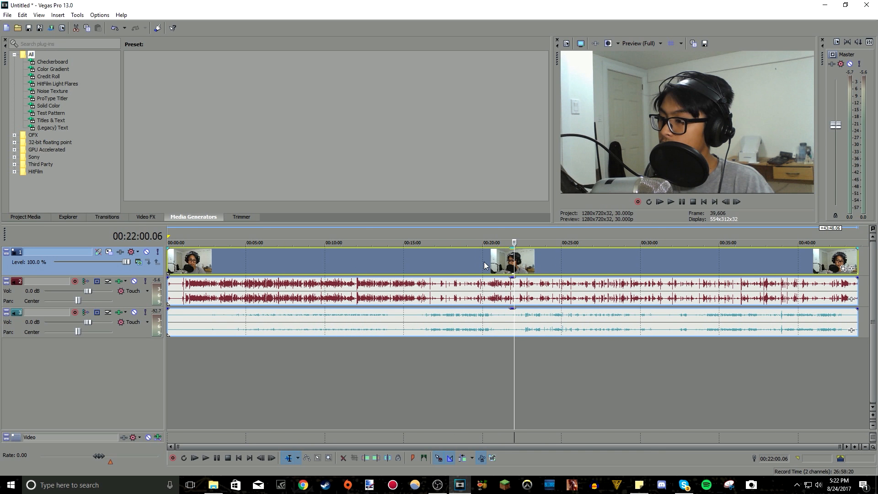
left_click(585, 252)
key("space")
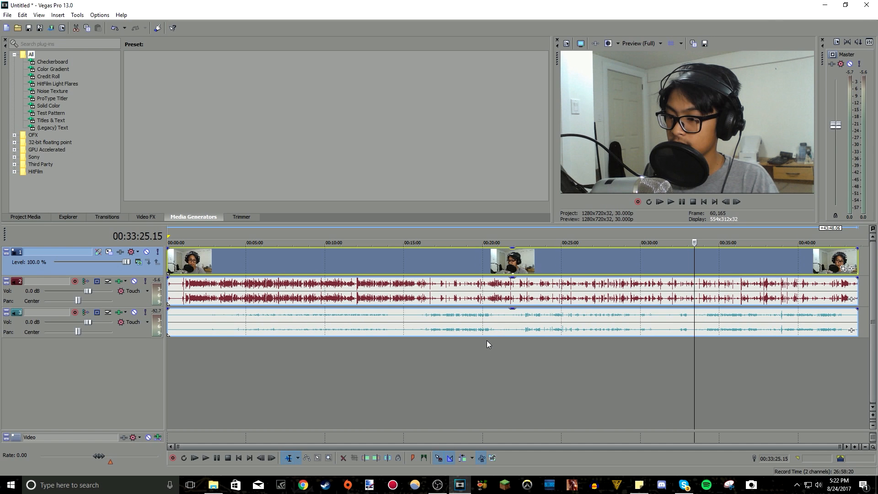
Bring up OBS and minimize it again, then examine the recording's first audio track in Vegas Pro around 00:23:41
left_click(437, 485)
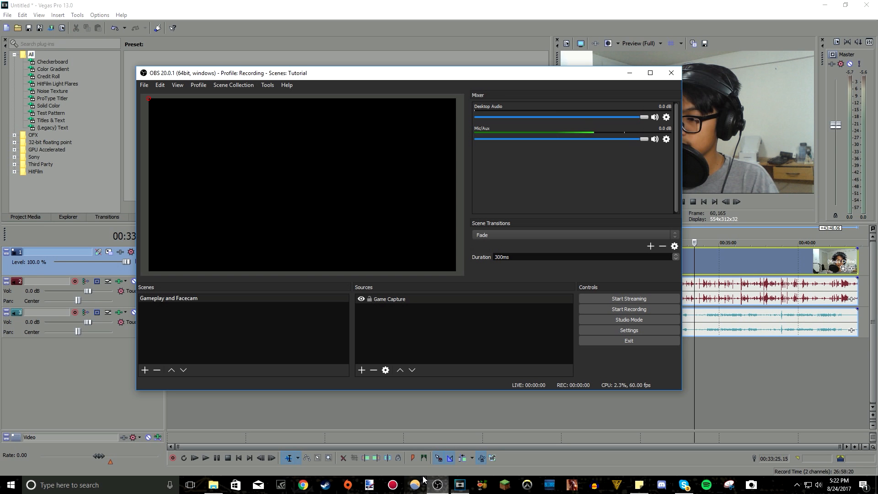
left_click(630, 72)
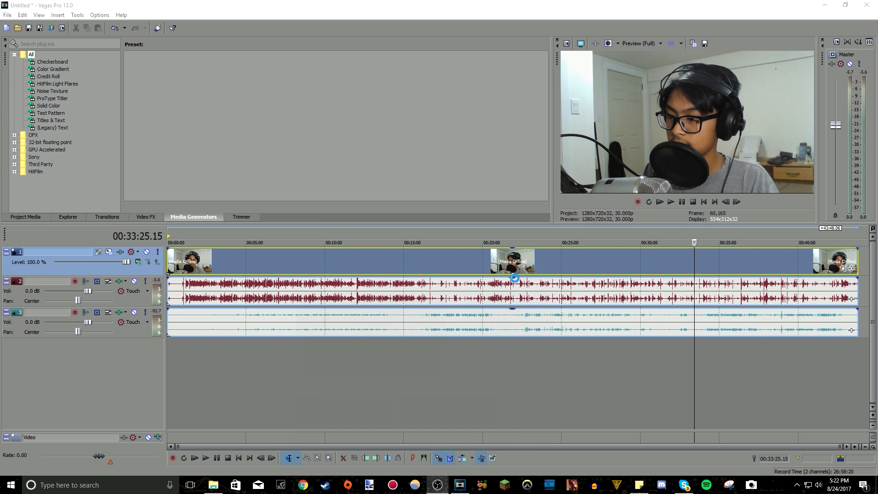
left_click(517, 270)
left_click(565, 258)
scroll(552, 264, "up", 3)
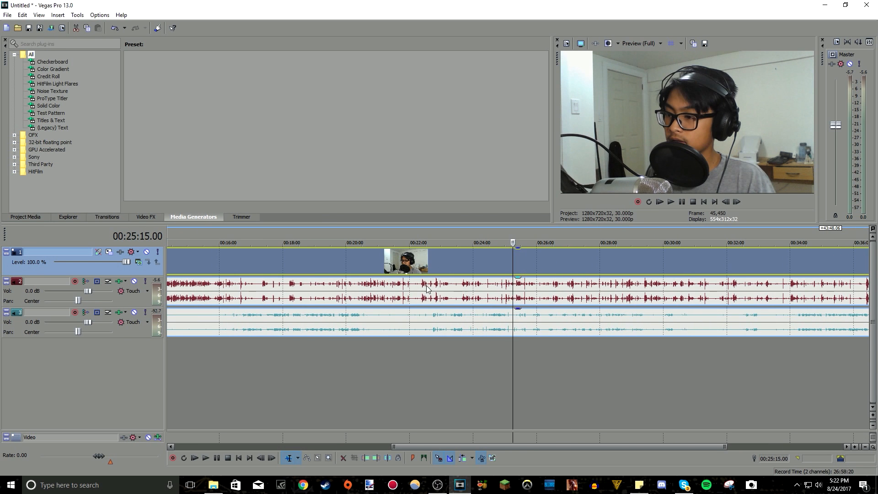
scroll(428, 289, "up", 2)
left_click(316, 289)
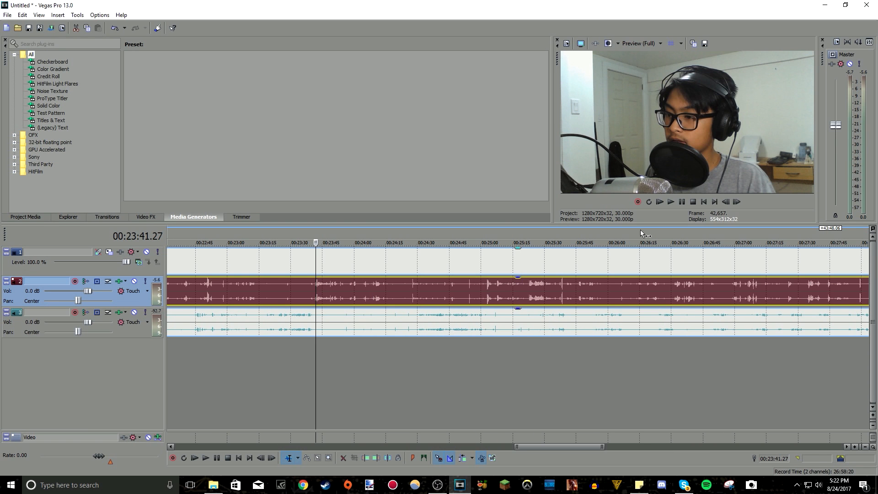
Play the recording from 00:23:41 on the first audio track, and from about 00:20:15 on the second audio track
key("space")
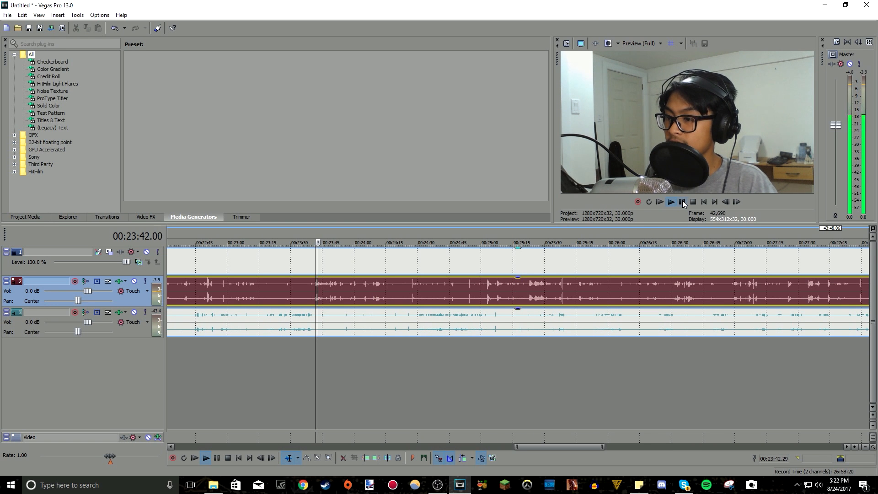
left_click(682, 202)
scroll(329, 328, "down", 3)
left_click(399, 326)
scroll(411, 323, "up", 4)
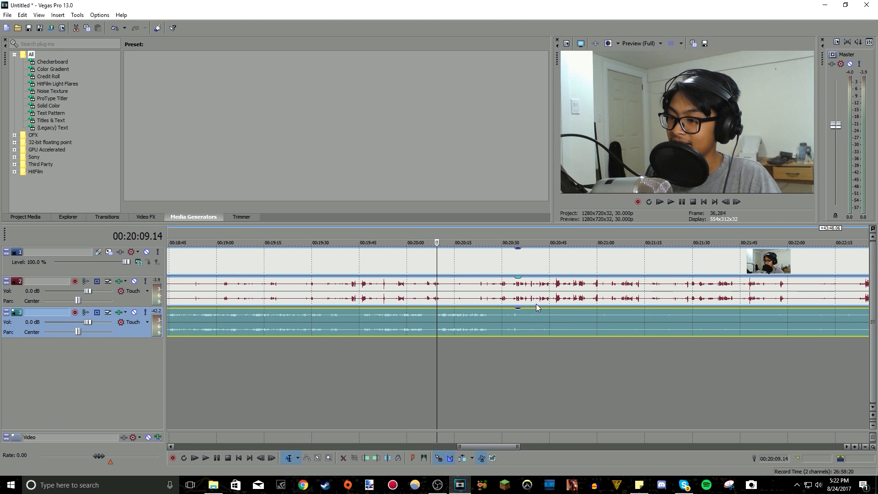
left_click(456, 322)
left_click(682, 202)
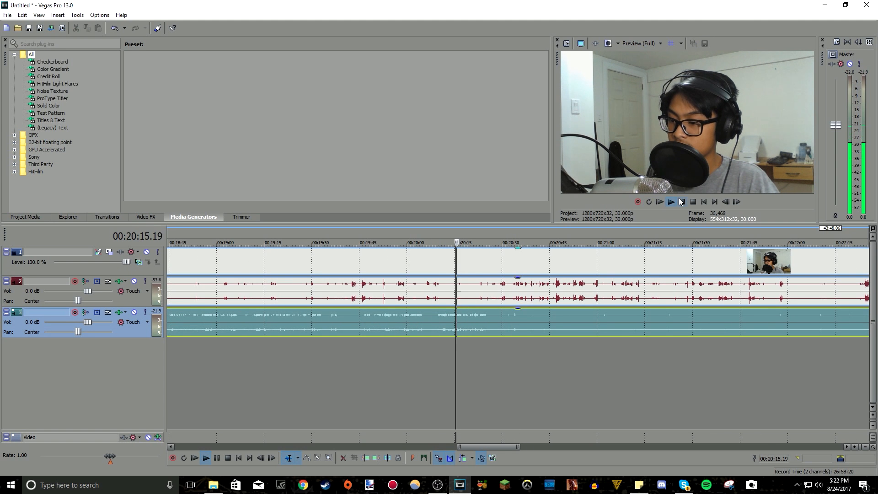
left_click(682, 201)
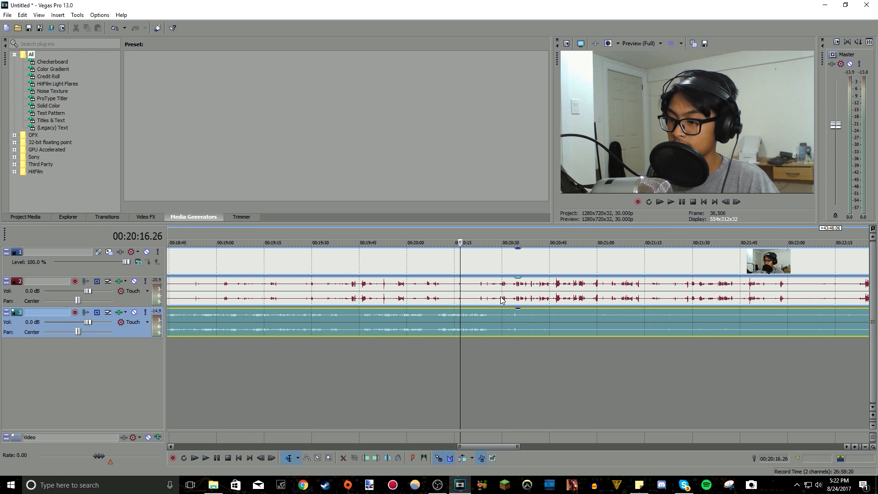
Compare the two audio tracks' waveforms and play the second track's audio from 00:19:48
scroll(552, 300, "down", 5)
scroll(471, 316, "up", 6)
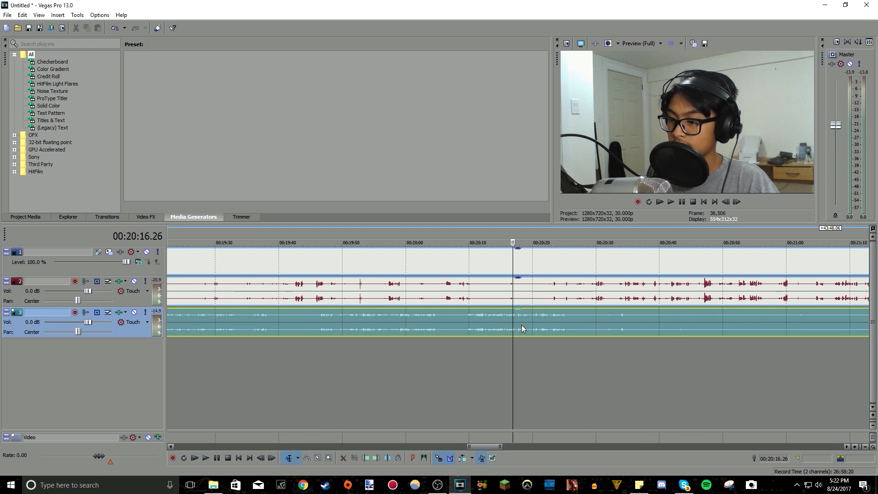
left_click(517, 295)
scroll(503, 286, "down", 5)
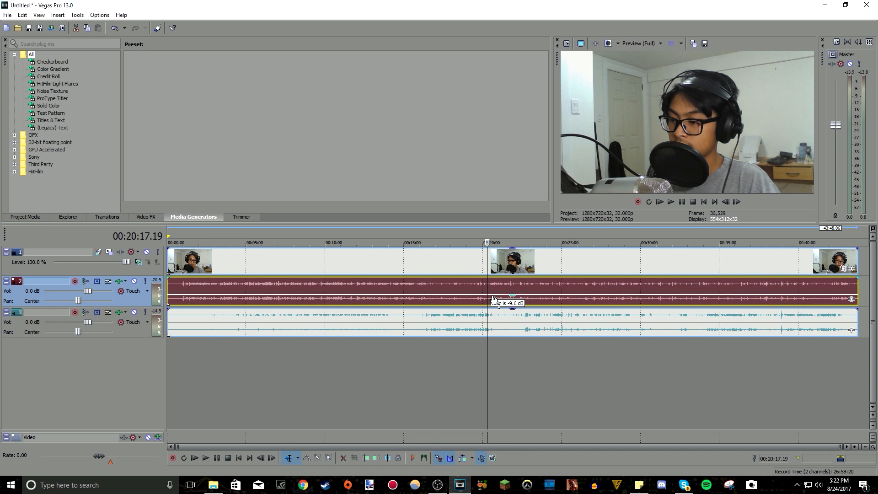
scroll(485, 315, "up", 3)
left_click(481, 322)
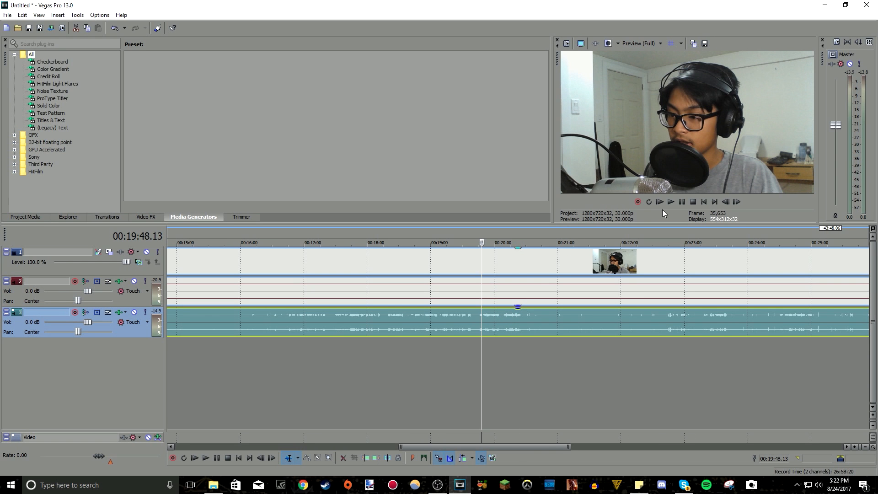
left_click(681, 201)
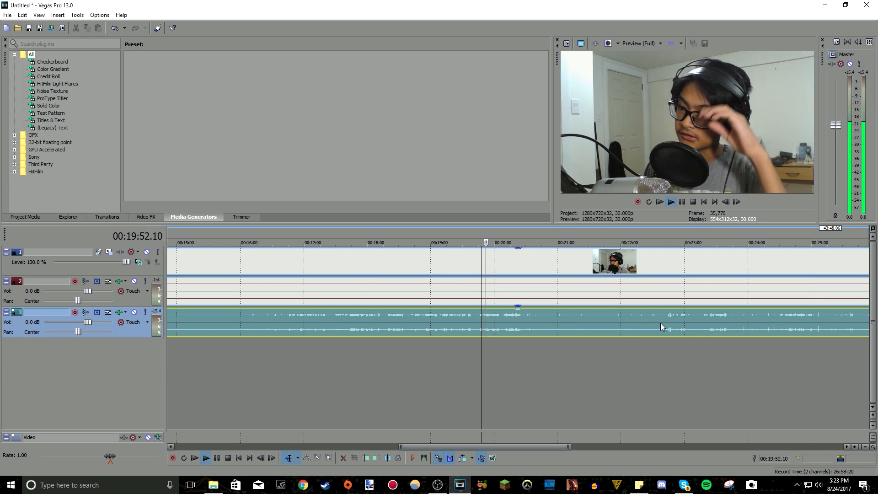
left_click(681, 201)
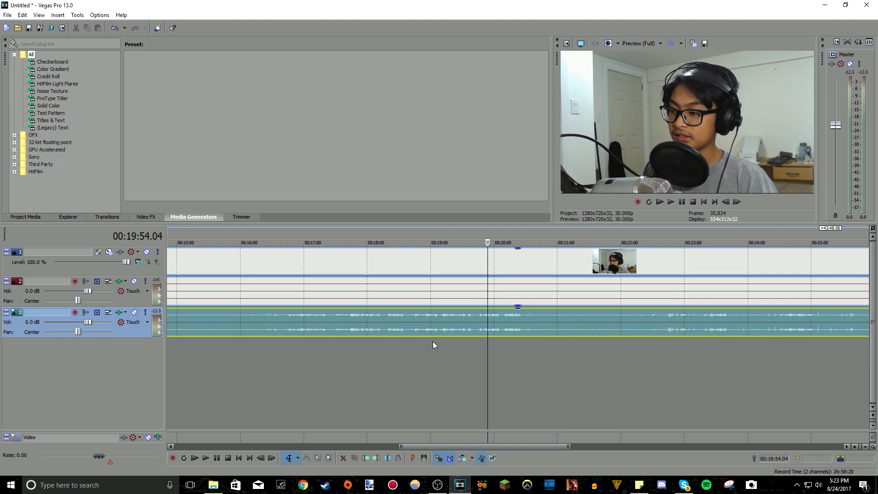
Silence the second audio track's event by lowering its gain fully, play the first track from about 00:19:45, and restore the gain
left_click(521, 302)
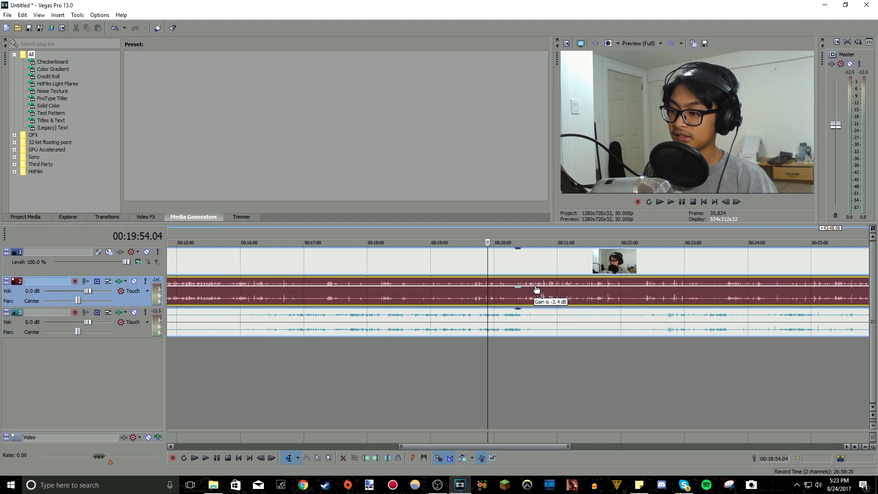
left_click_drag(515, 309, 518, 336)
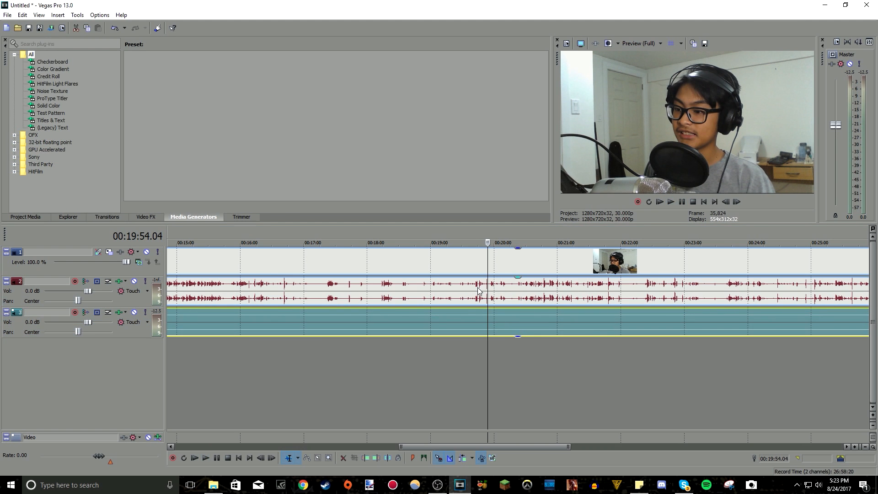
left_click(478, 288)
key("space")
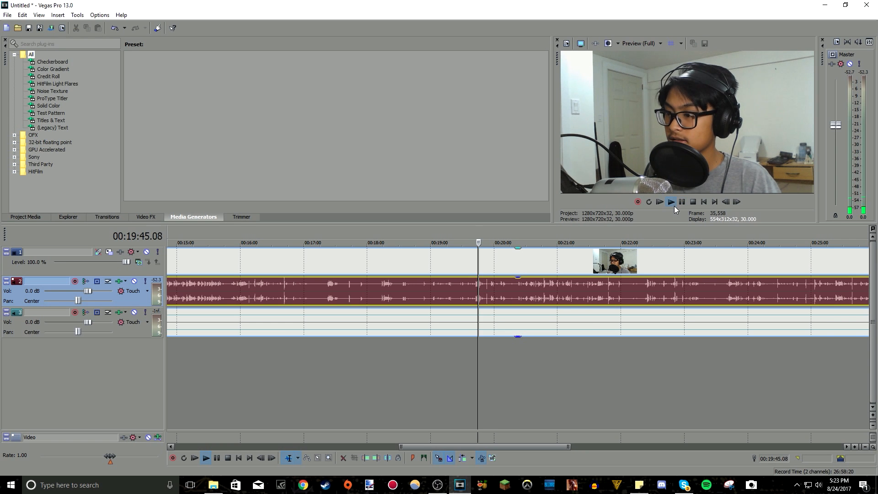
scroll(591, 328, "up", 5)
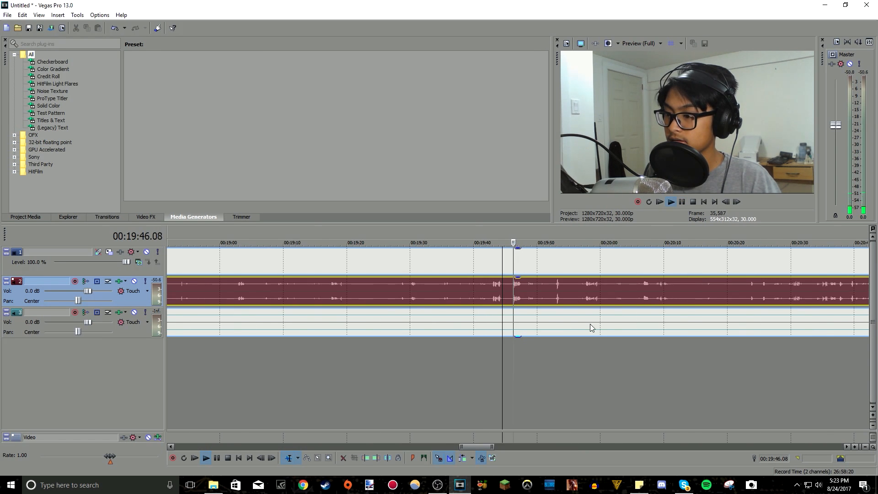
left_click(681, 201)
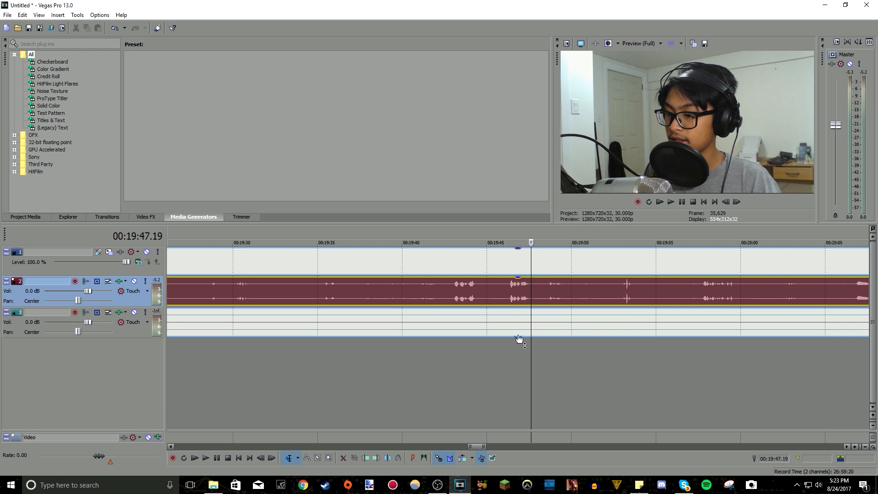
left_click_drag(518, 339, 542, 309)
Split the recording at 00:10:36.28 and 00:10:39.19 to isolate a short section across the video and both audio tracks
scroll(550, 304, "down", 10)
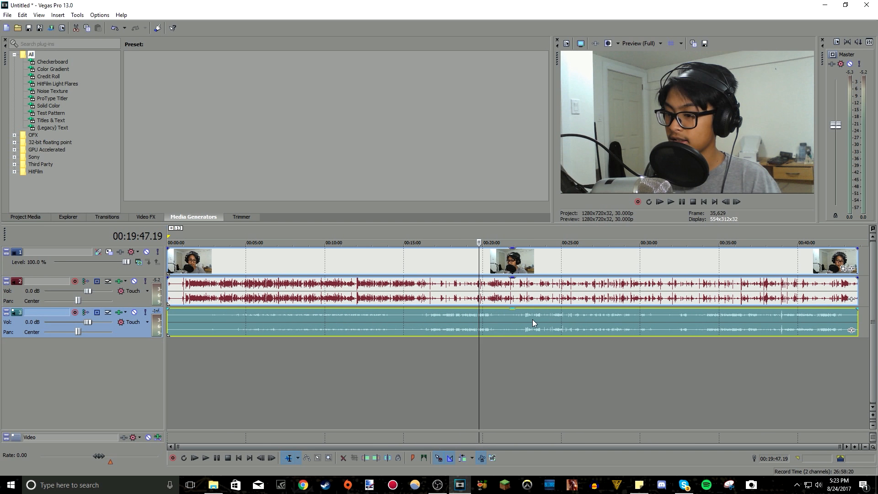
scroll(460, 322, "up", 5)
left_click(539, 296)
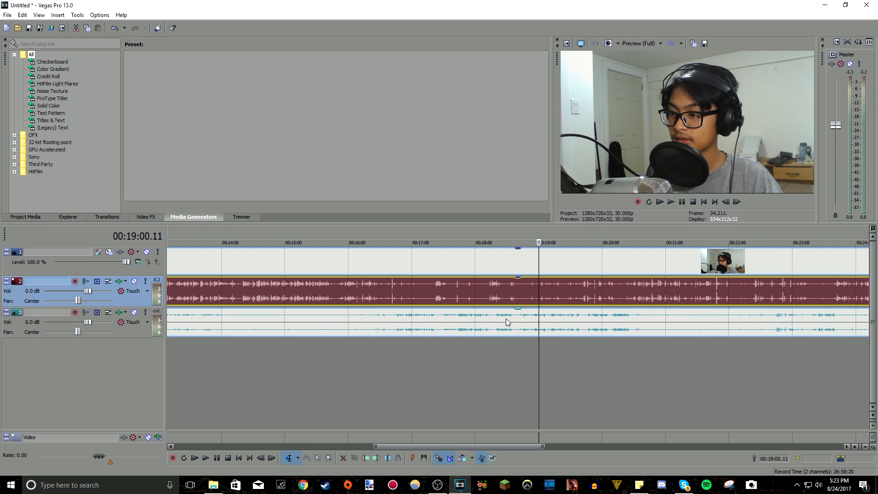
scroll(512, 315, "down", 5)
left_click(333, 299)
scroll(406, 314, "up", 5)
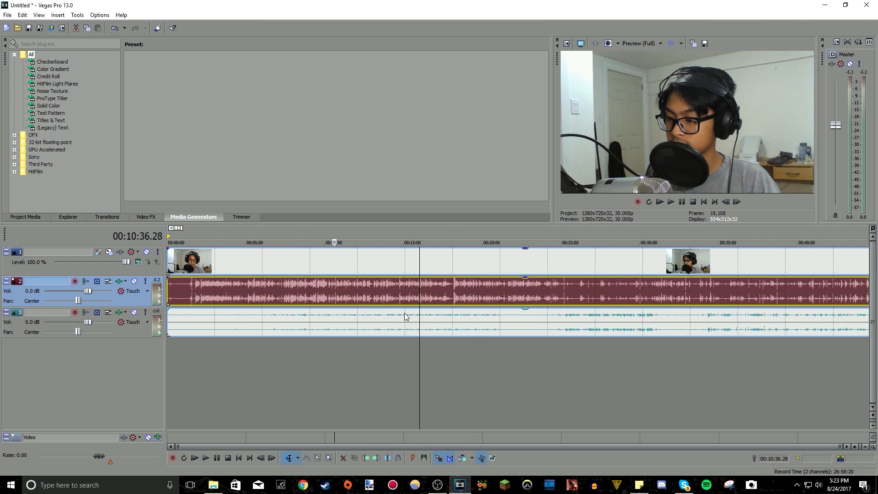
key("s")
left_click(548, 282)
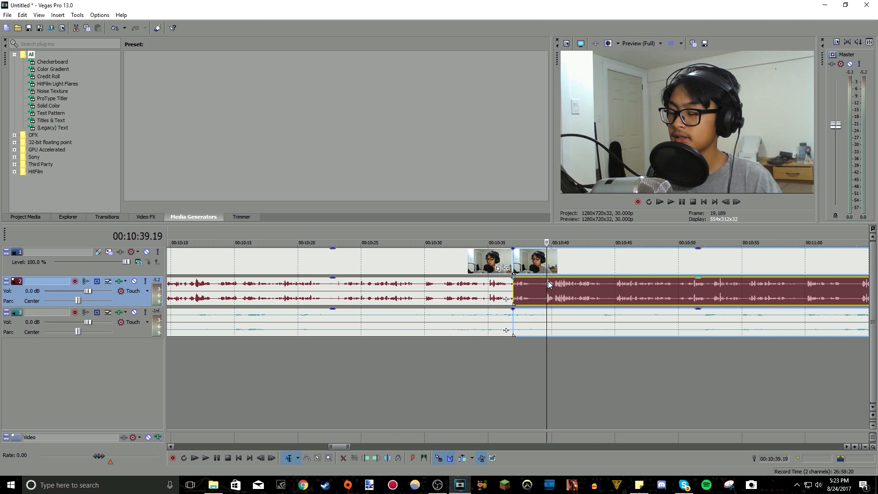
key("s")
Lower the first audio track's gain to -Inf dB in the isolated section and play across the cut
left_click(524, 284)
left_click_drag(530, 278, 533, 320)
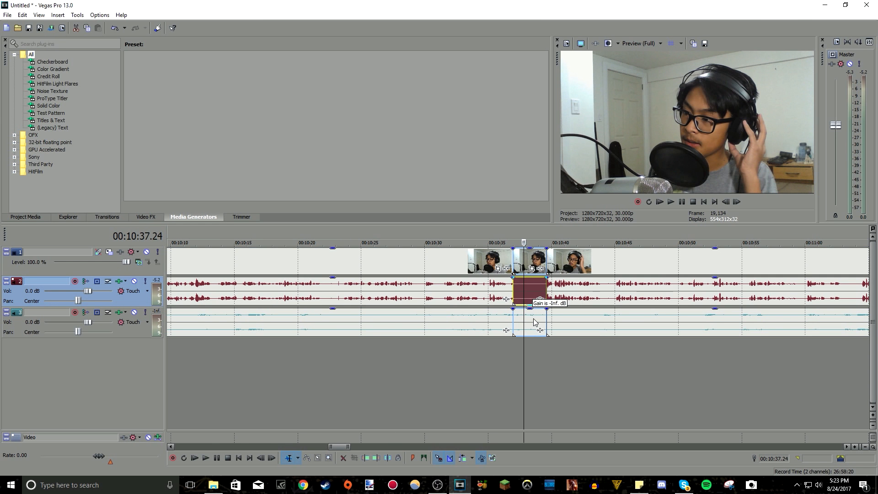
left_click(501, 288)
key("space")
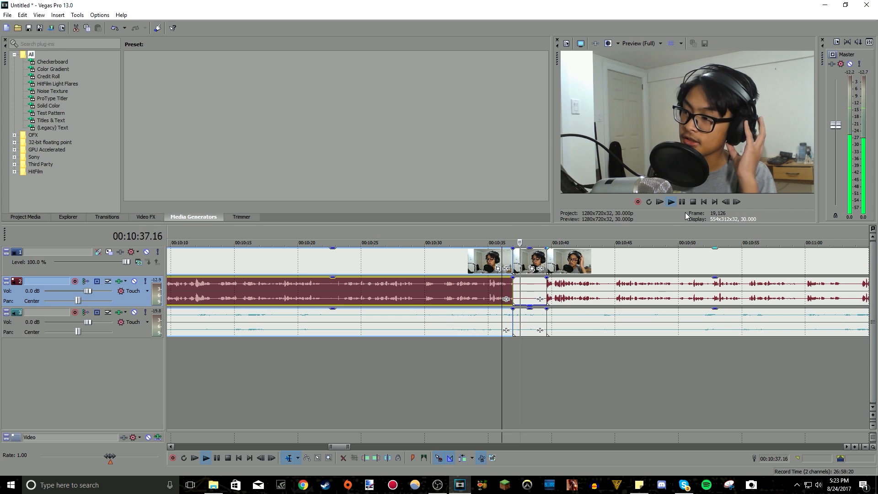
left_click(681, 202)
Lower the gain of the isolated section on the second audio track fully and show the whole timeline
left_click(534, 320)
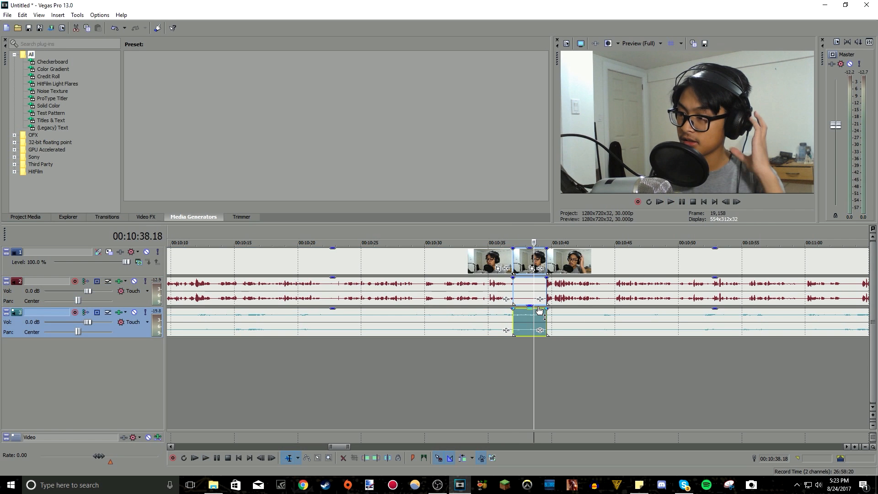
left_click(539, 320)
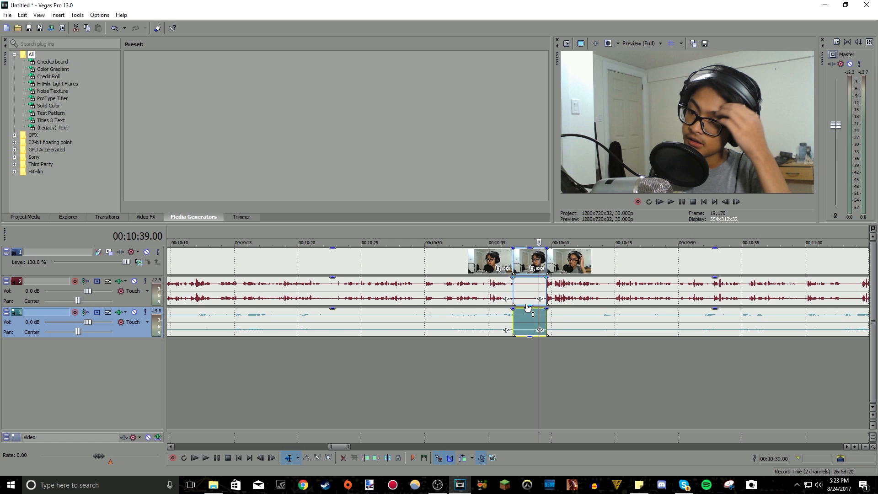
key("ctrl+Down")
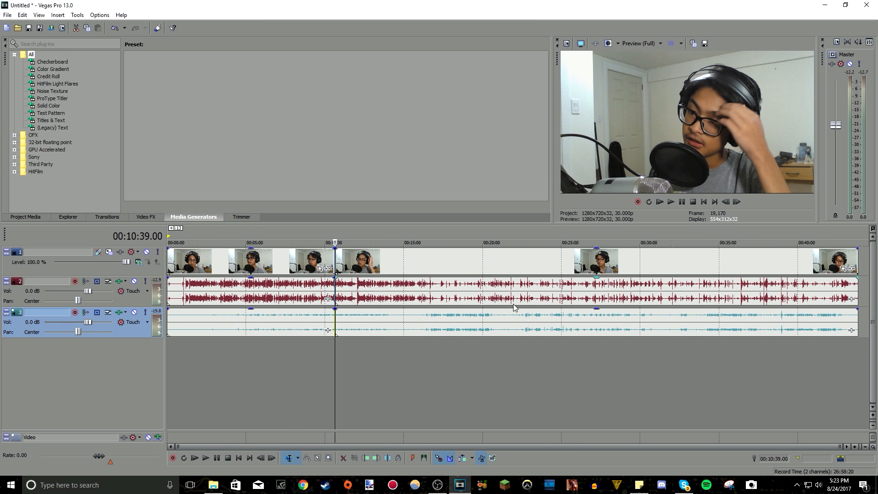
Select all events on the timeline, look over the two audio tracks separately, and close Vegas Pro
left_click(292, 260)
key("ctrl+a")
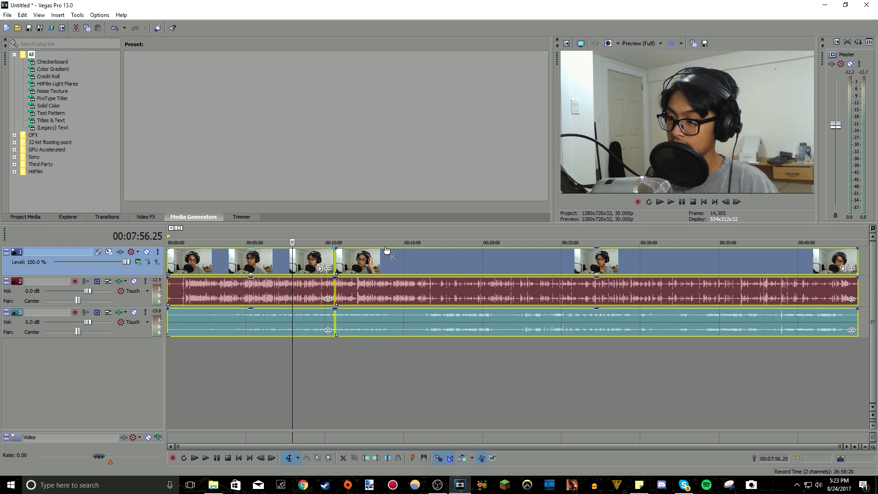
left_click(433, 286)
left_click(441, 320)
left_click(466, 297)
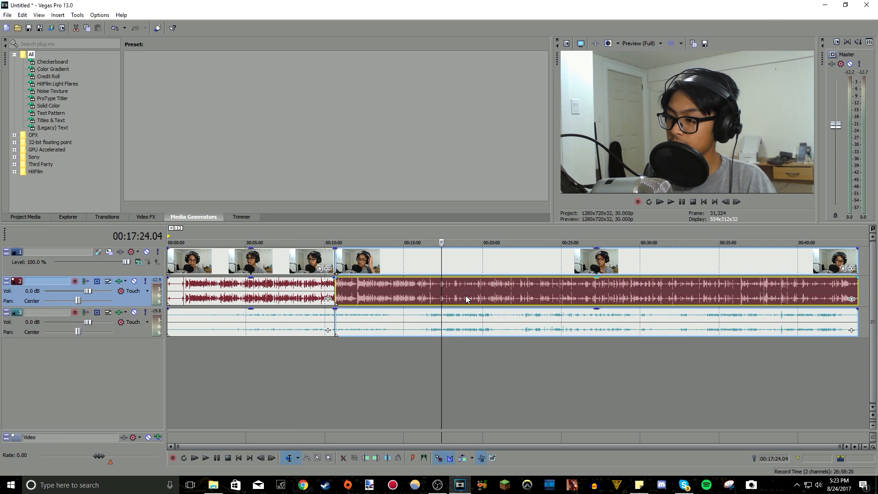
left_click(485, 327)
left_click(492, 295)
left_click(866, 4)
left_click(455, 194)
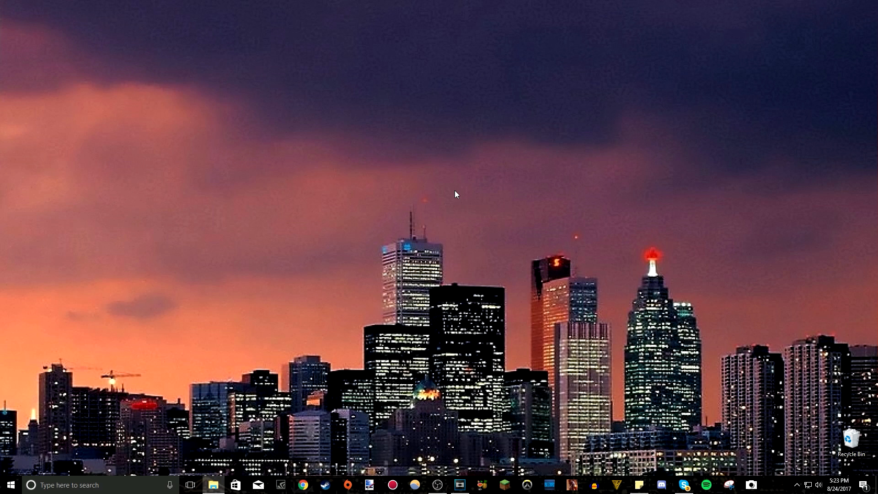
Switch to OBS and review the track assignments of Mic/Aux and Desktop Audio in the Advanced Audio Properties
left_click(437, 484)
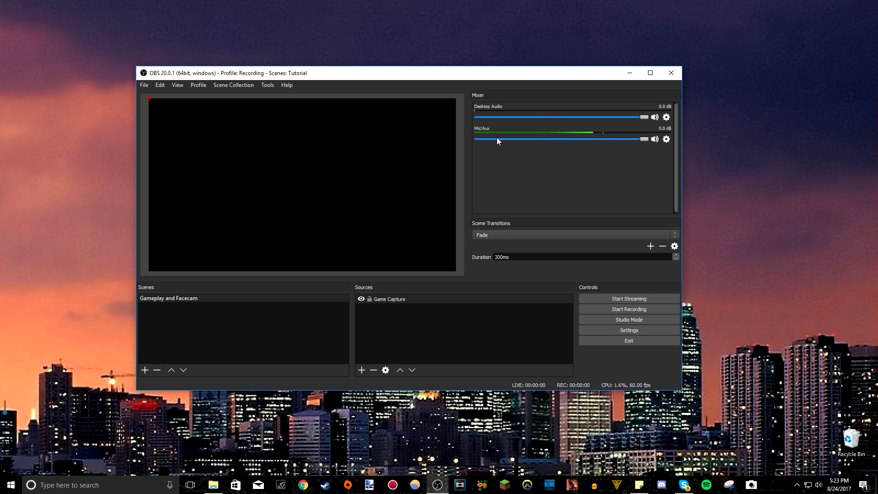
left_click(666, 139)
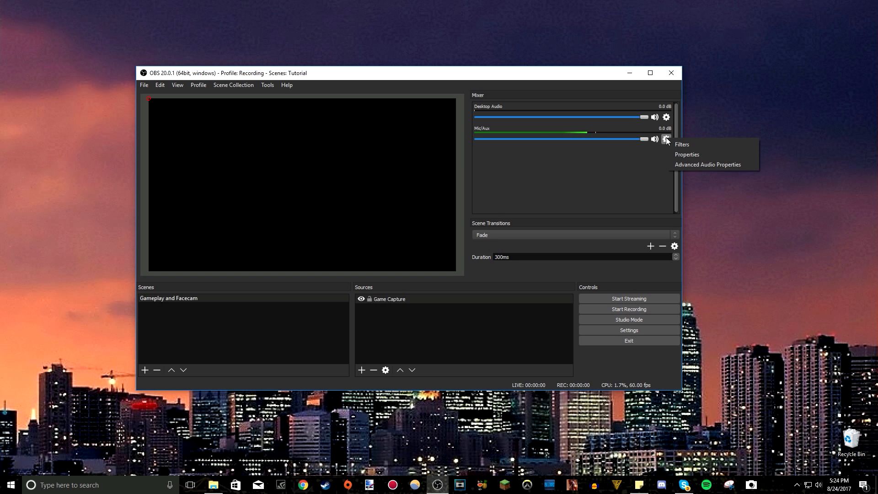
left_click(719, 165)
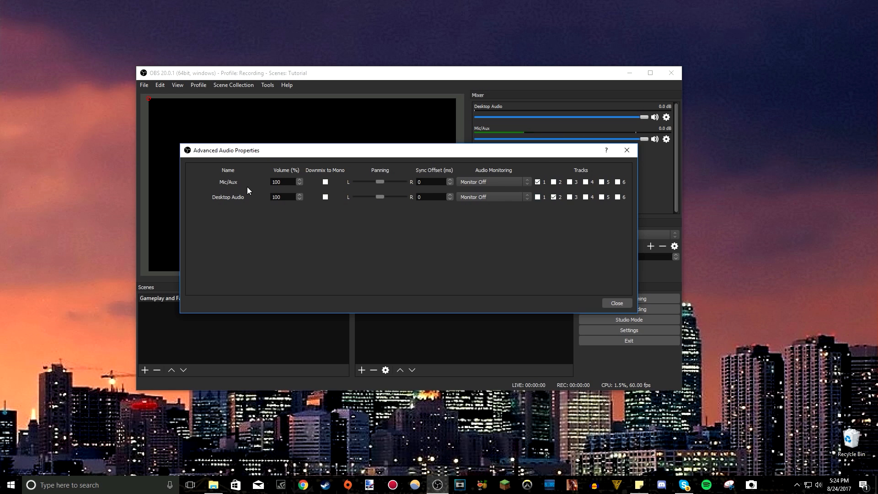
left_click(537, 182)
left_click(618, 303)
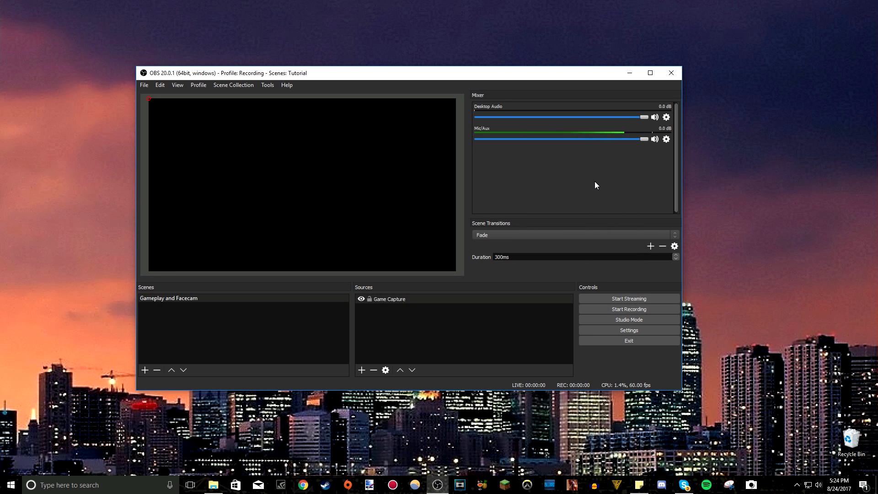
In the output settings for recording, clear audio tracks 1 and 2 and enable both again
left_click(638, 330)
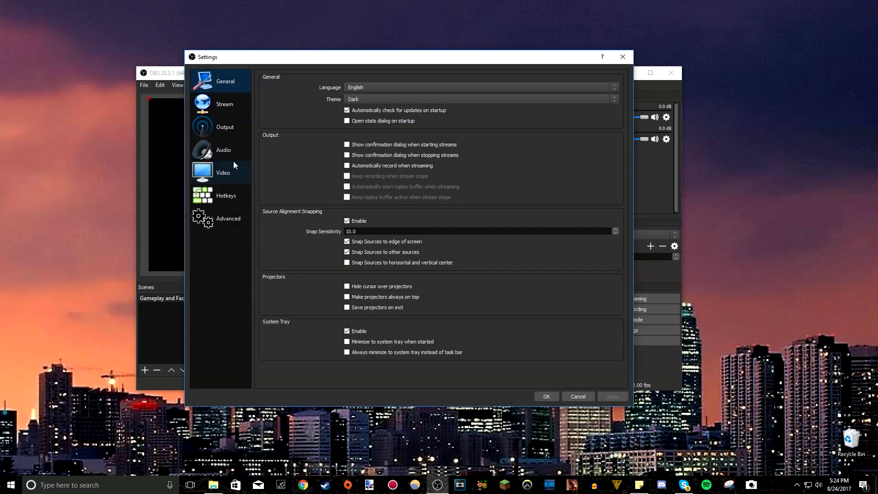
left_click(231, 154)
left_click(232, 124)
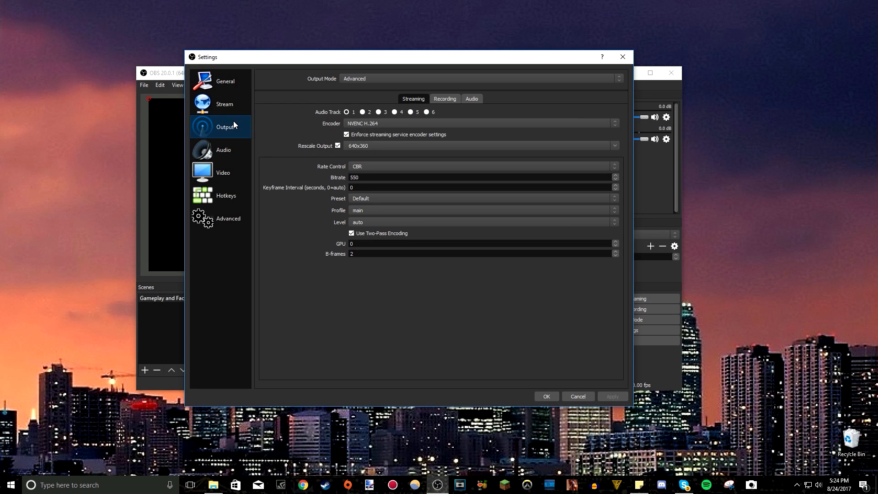
left_click(438, 100)
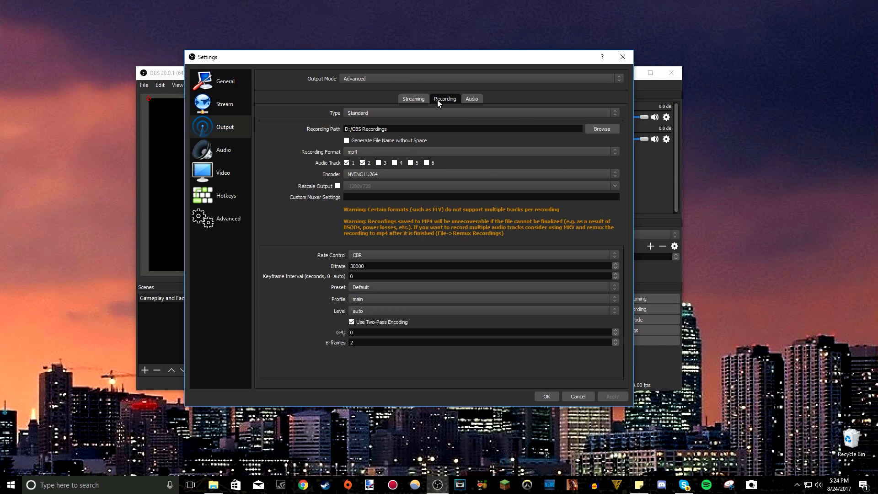
left_click(362, 163)
left_click(347, 162)
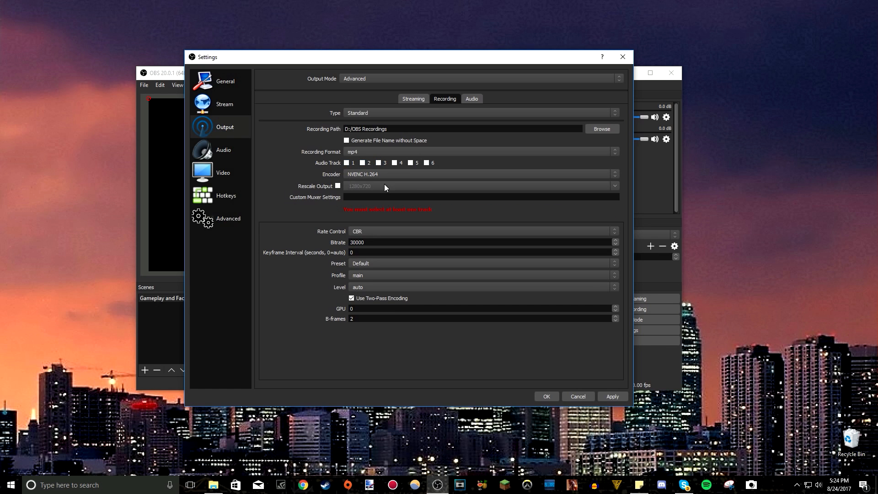
left_click(348, 163)
left_click(363, 164)
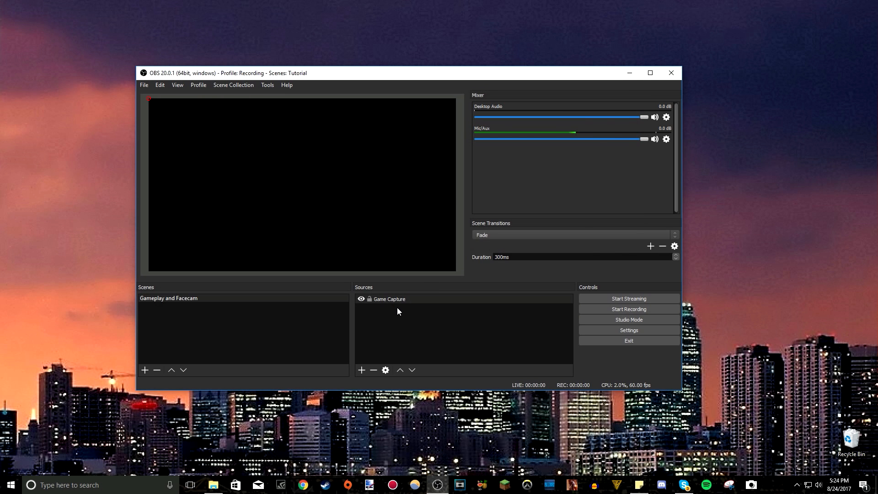
Add a new Video Capture Device source named Webcam to the Gameplay and Facecam scene
right_click(397, 307)
mouse_move(410, 315)
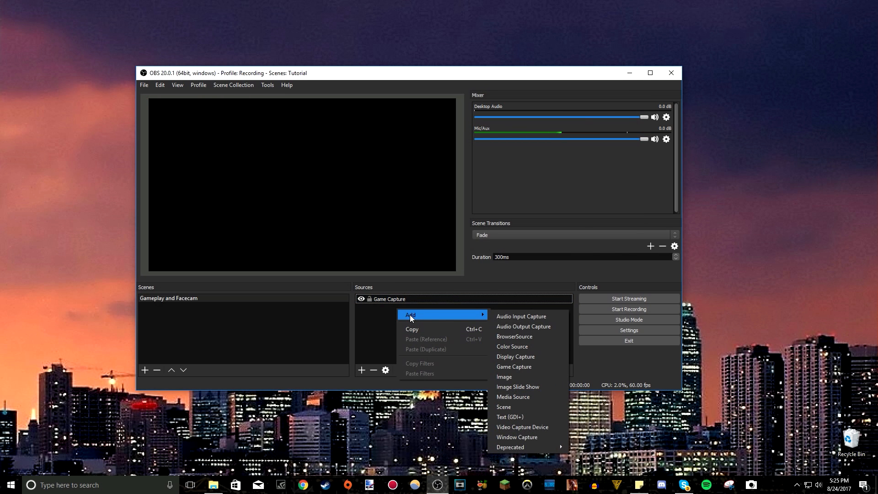
left_click(530, 429)
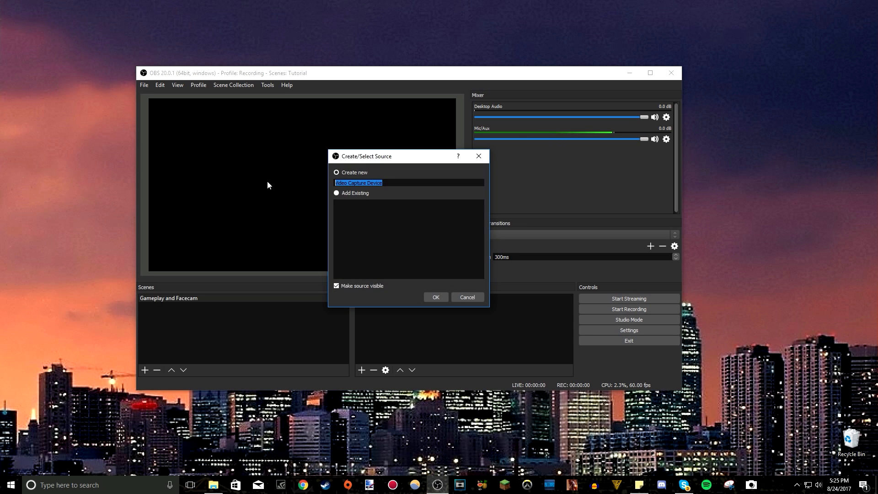
type("Webcam")
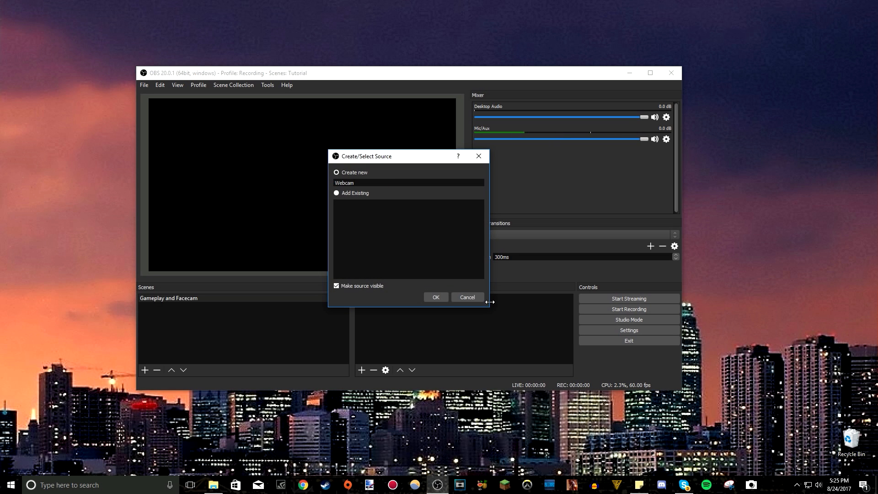
left_click(436, 297)
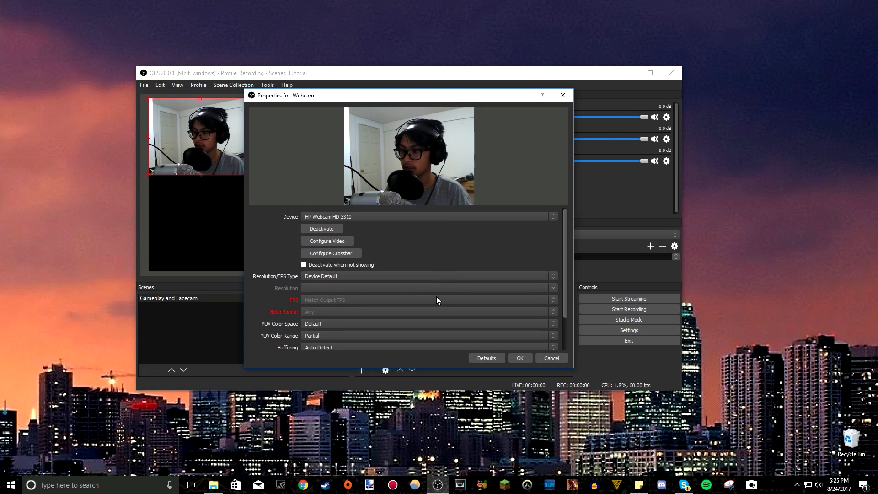
Select HP Webcam HD 3310 as the capture device and review its Video Proc Amp and Camera Control properties
left_click(360, 216)
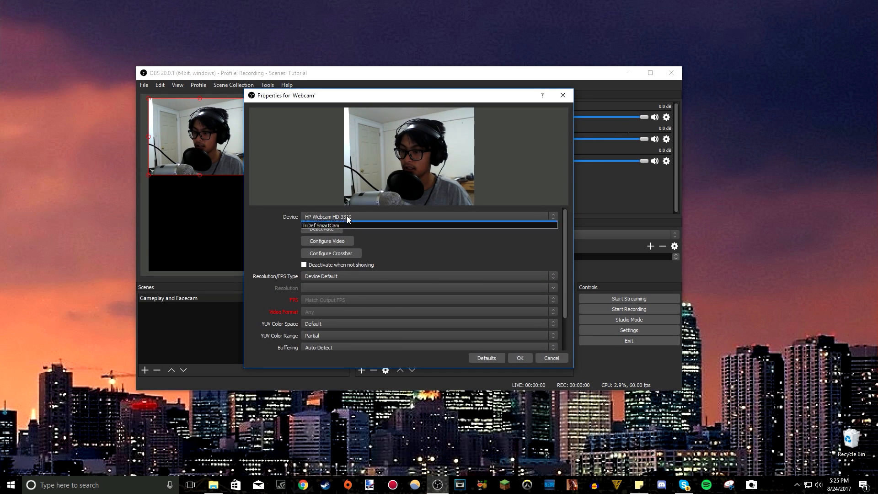
left_click(359, 224)
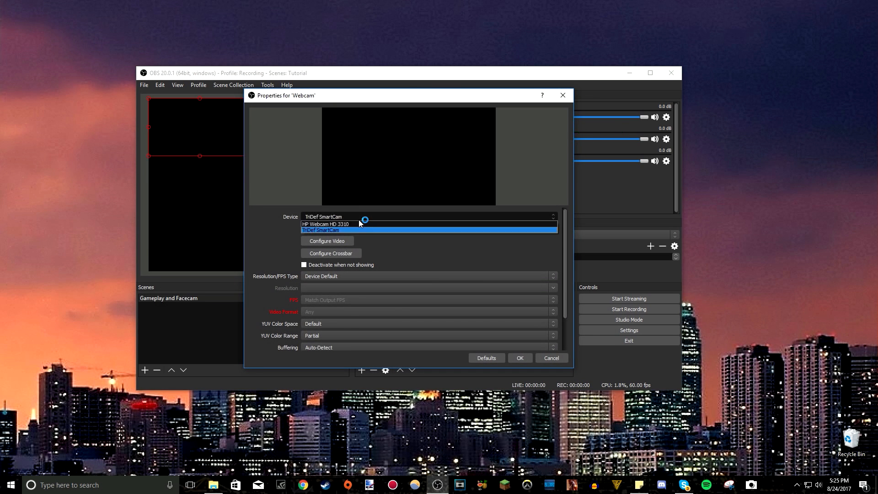
left_click(347, 240)
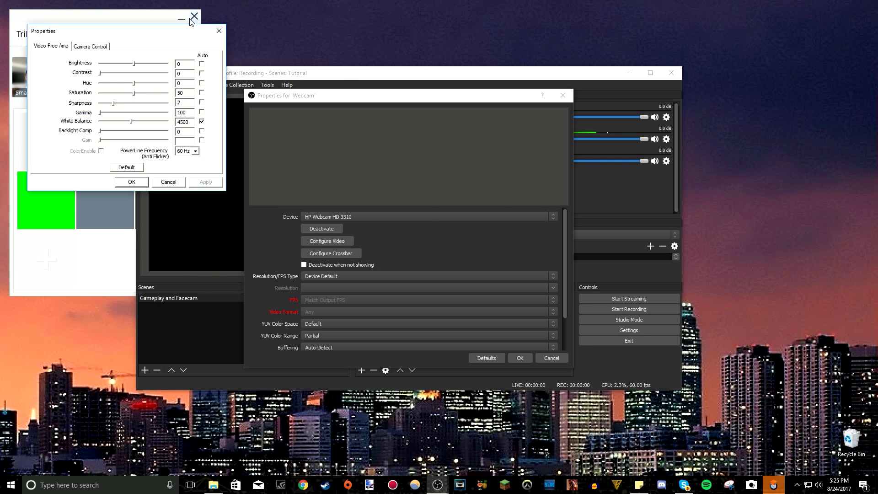
left_click(192, 19)
left_click_drag(160, 36, 433, 124)
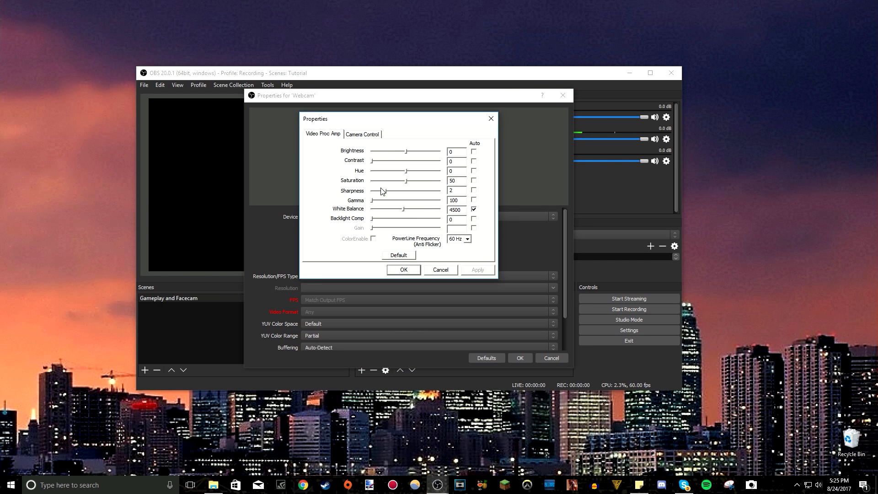
left_click(371, 135)
left_click(323, 135)
left_click(490, 118)
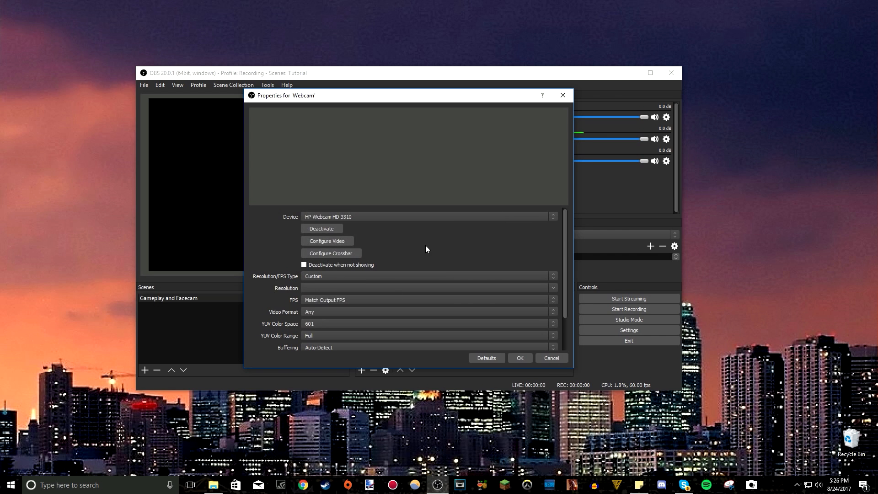
Set the webcam to the Custom resolution type with a resolution of 1280x720 and 30 FPS
left_click(332, 276)
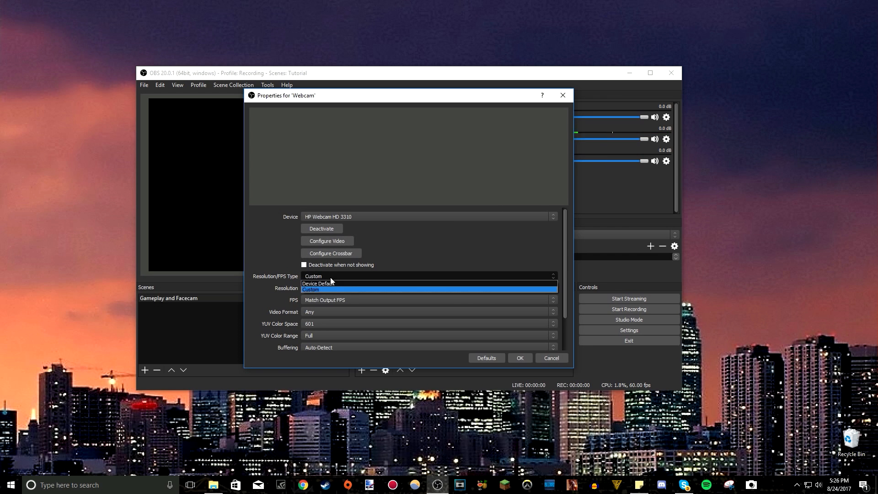
left_click(312, 289)
left_click(554, 288)
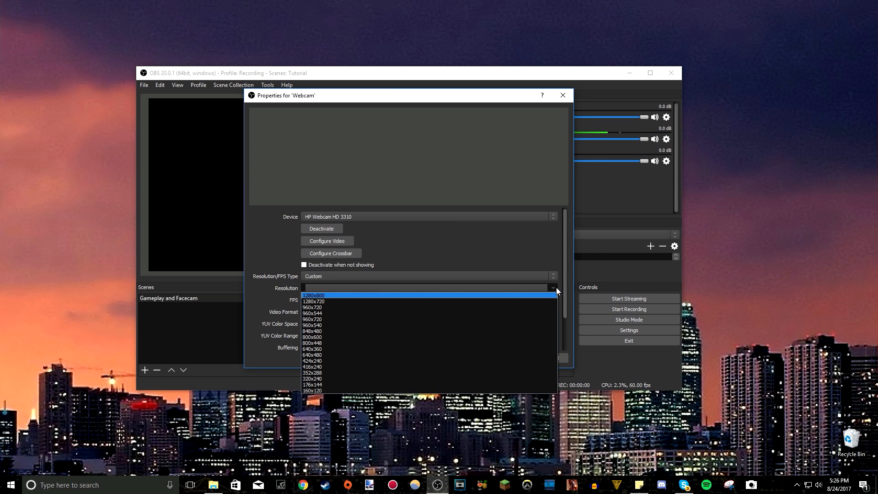
left_click(326, 302)
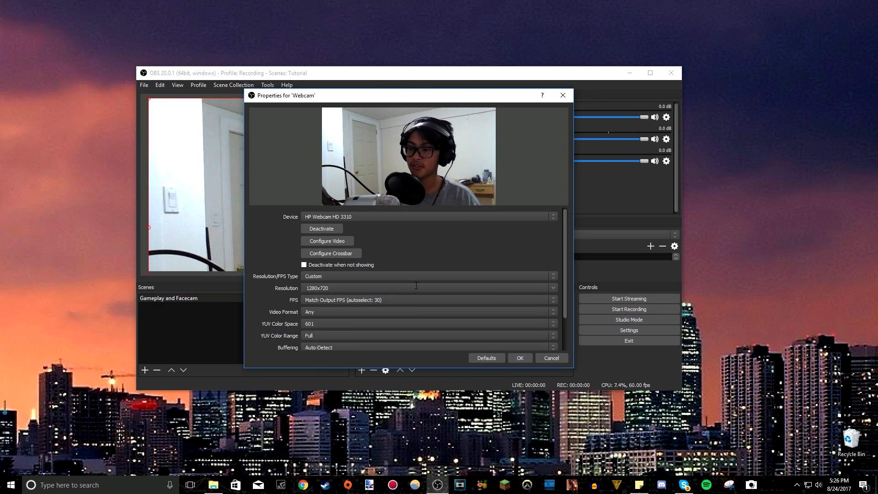
left_click(554, 300)
left_click(341, 319)
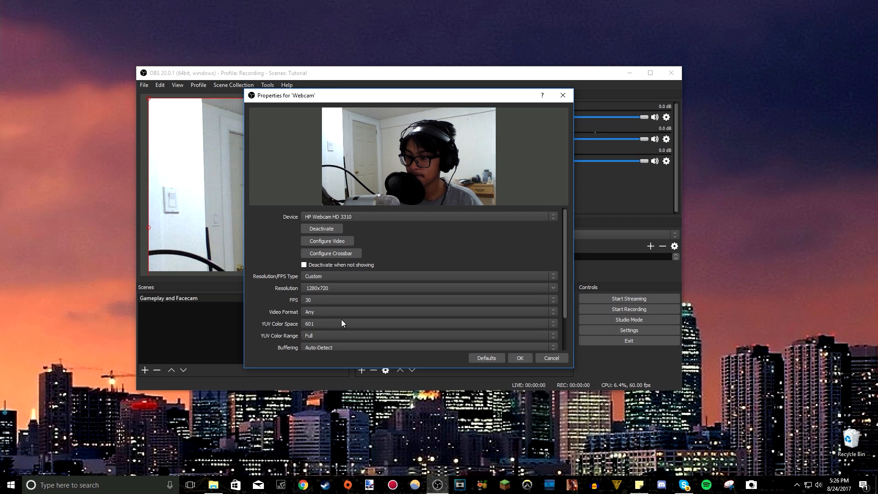
Choose video format Any and YUV color space 601 for the webcam, and accept its properties
left_click(339, 311)
left_click(329, 315)
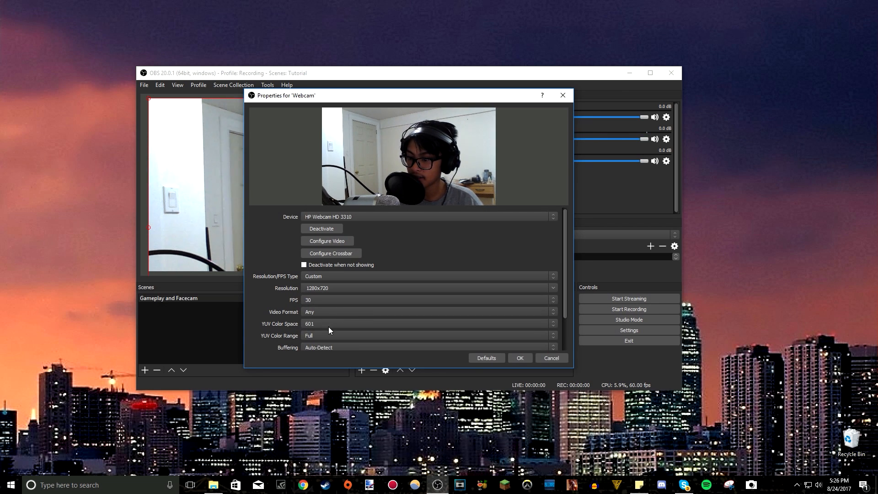
left_click(334, 323)
left_click(310, 342)
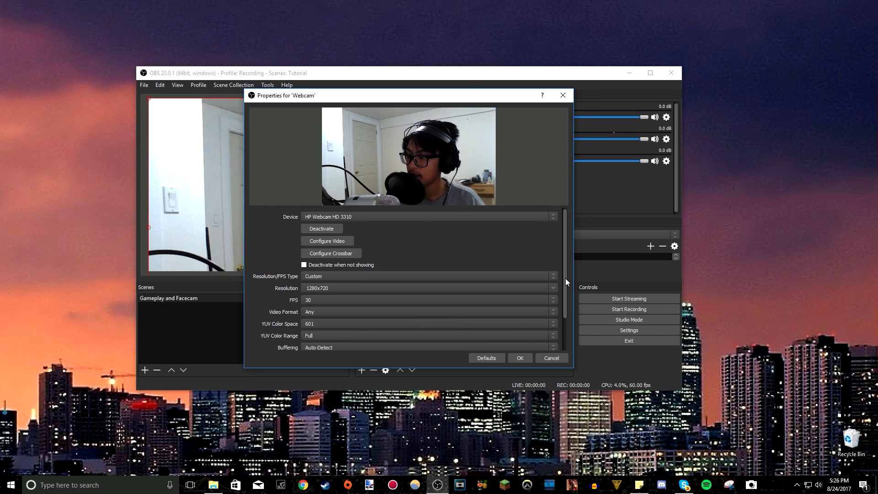
scroll(565, 278, "down", 3)
left_click(521, 355)
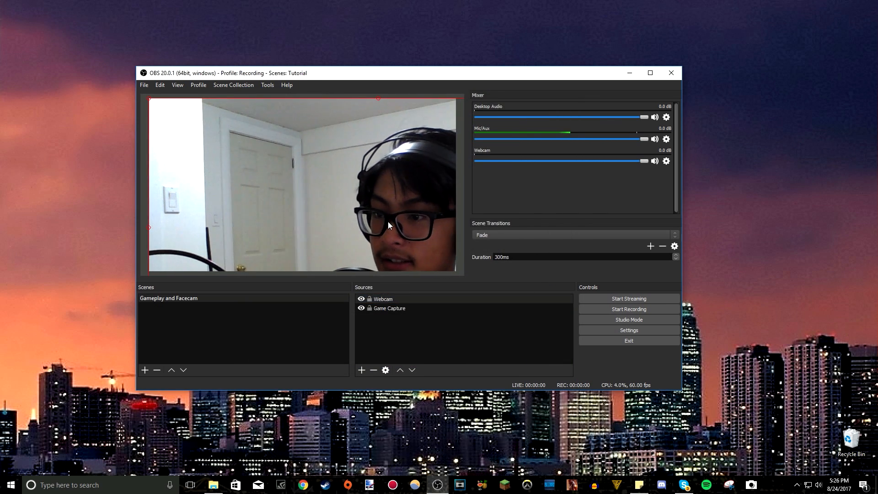
Scale the webcam image to fill the canvas, and shrink it into a small facecam in the canvas's upper-right corner
left_click_drag(149, 98, 188, 138)
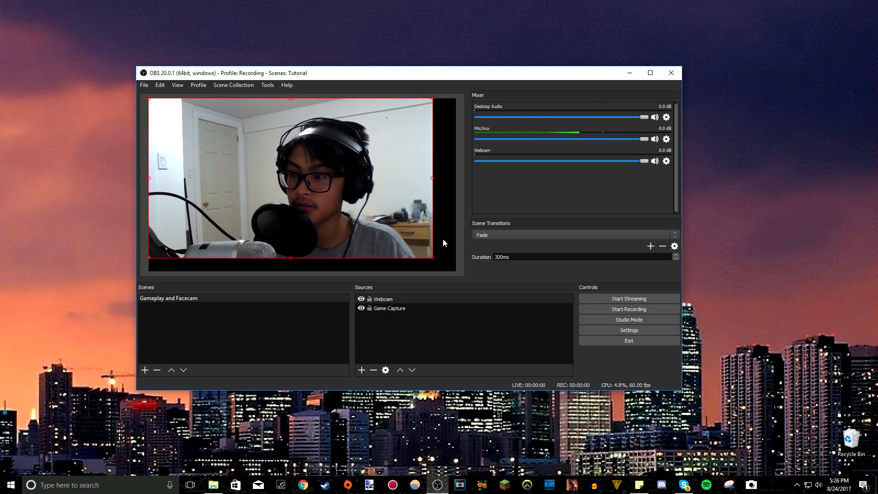
left_click_drag(433, 258, 463, 276)
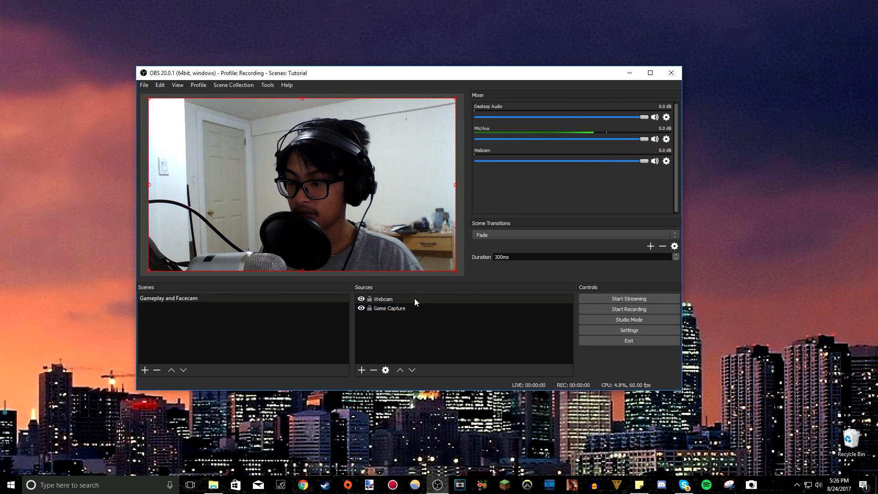
left_click_drag(148, 99, 417, 123)
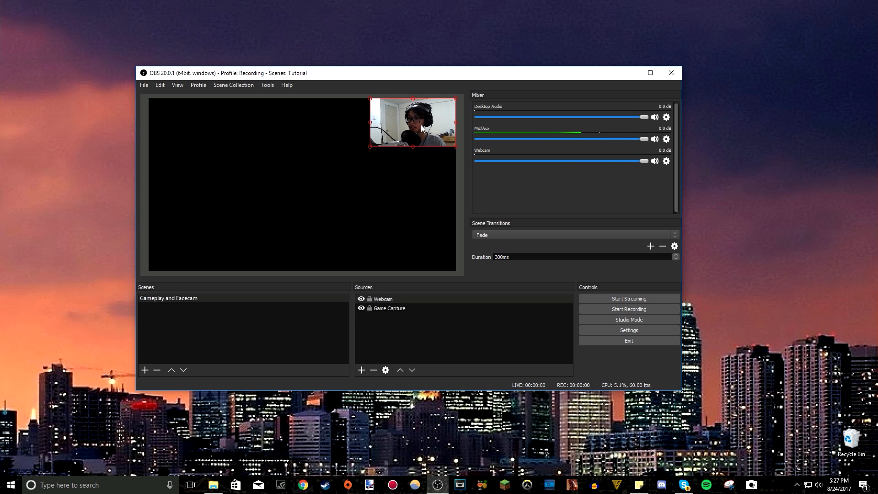
mouse_move(420, 124)
left_mouse_down()
mouse_move(198, 117)
mouse_move(208, 256)
mouse_move(364, 264)
mouse_move(426, 119)
left_mouse_up()
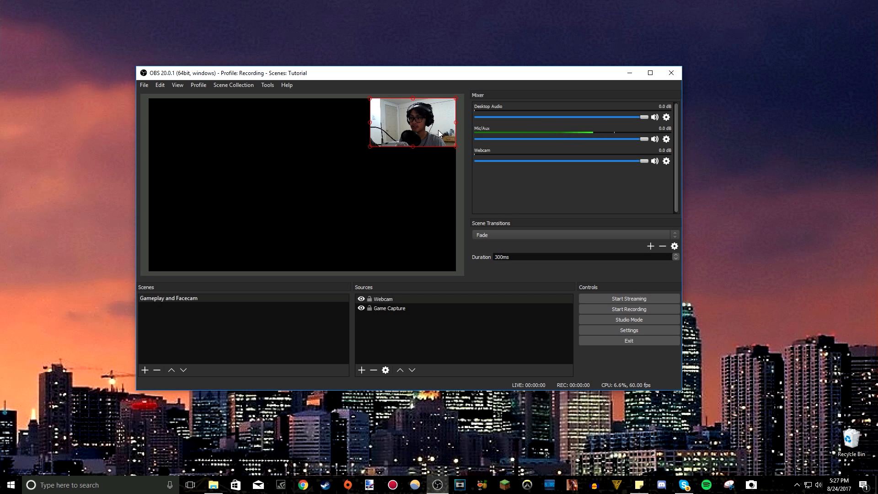
Remove the Webcam source from the Gameplay and Facecam scene and confirm the removal
right_click(391, 299)
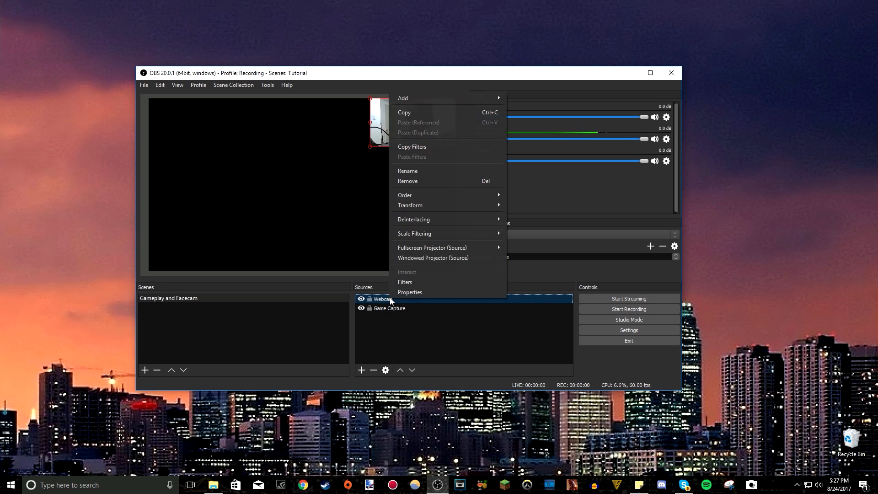
left_click(420, 181)
left_click(436, 246)
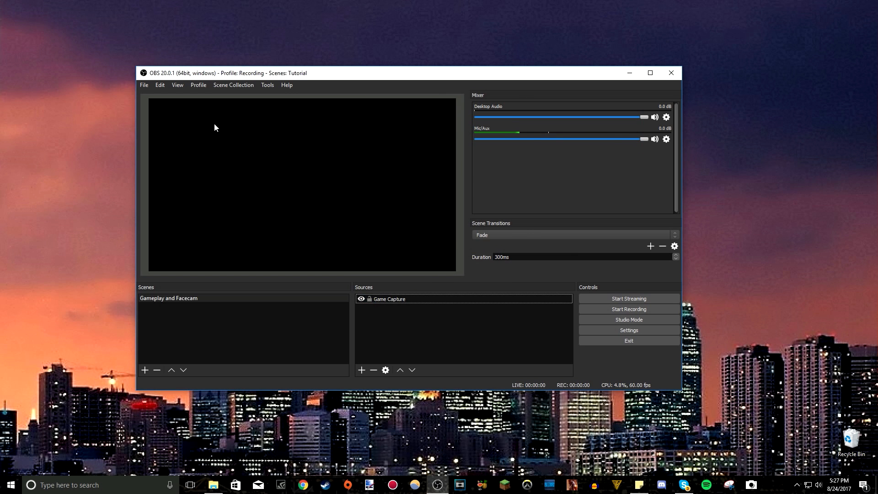
left_click(392, 300)
right_click(394, 314)
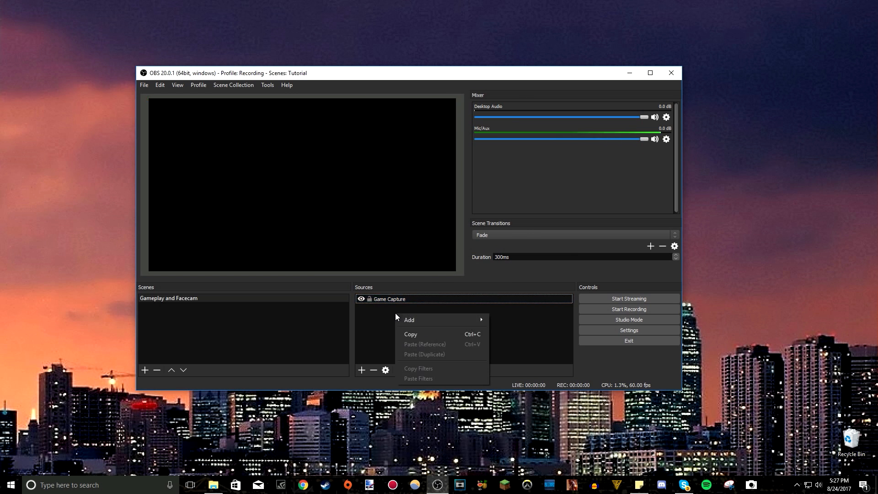
left_click(245, 316)
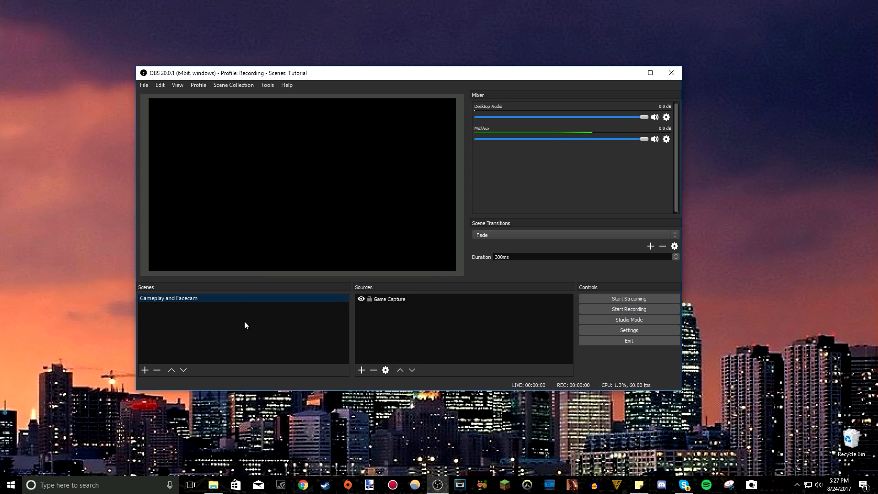
Add a new scene named Screen Capture
right_click(184, 314)
left_click(198, 315)
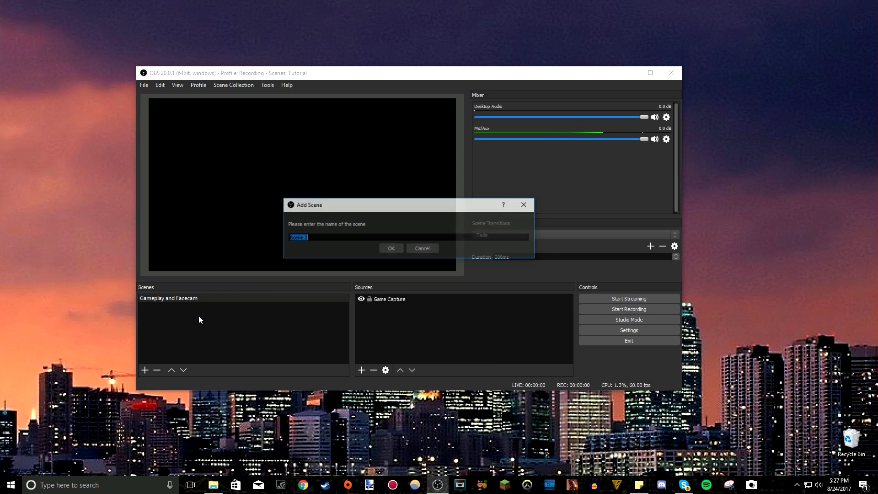
type("Screen Capture")
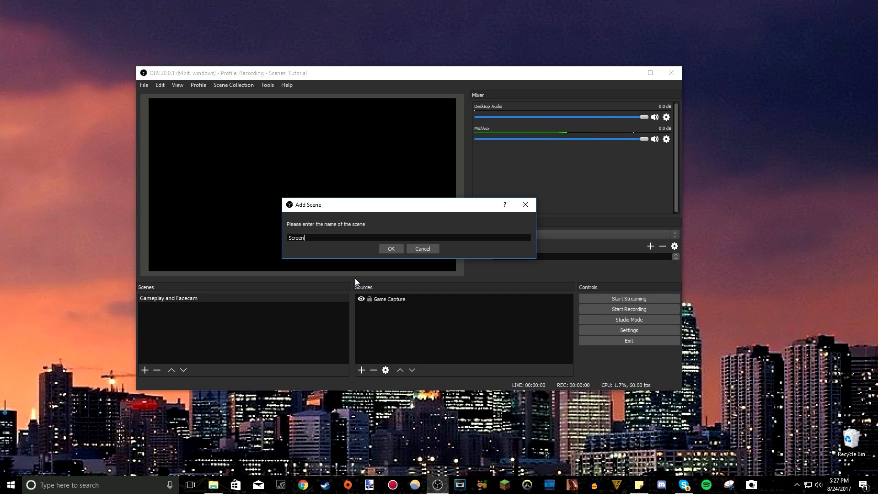
left_click(390, 250)
Add a Display Capture source to the Screen Capture scene, capturing Display 0 at 1920x1080 with the cursor included
right_click(382, 303)
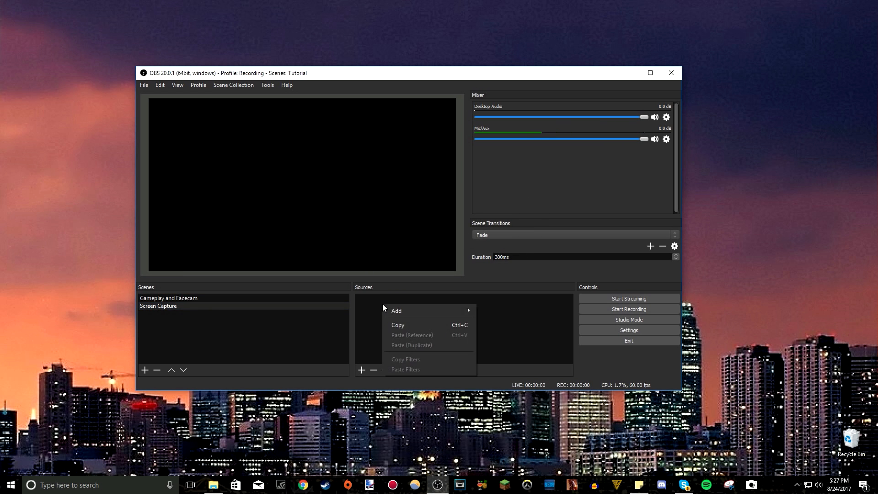
mouse_move(402, 311)
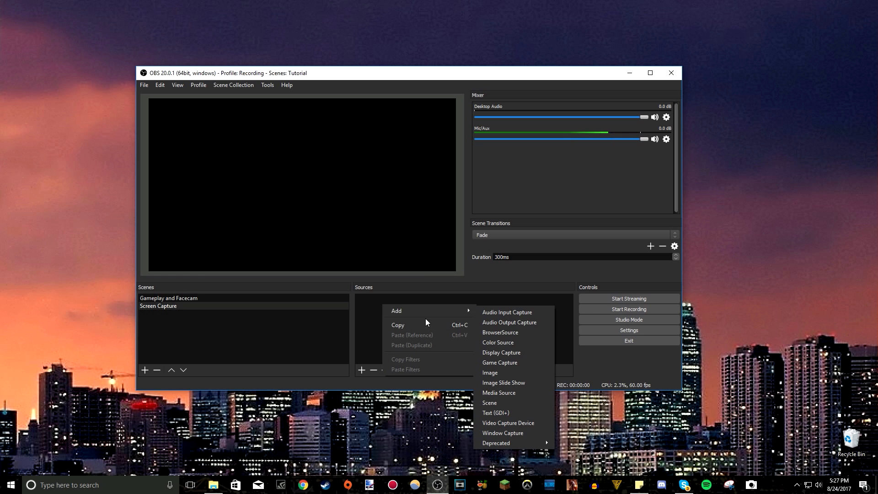
left_click(520, 354)
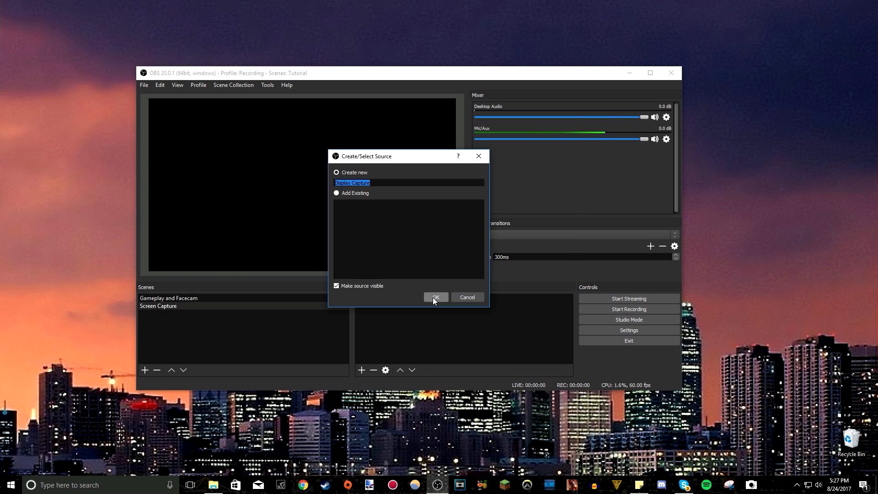
left_click(433, 298)
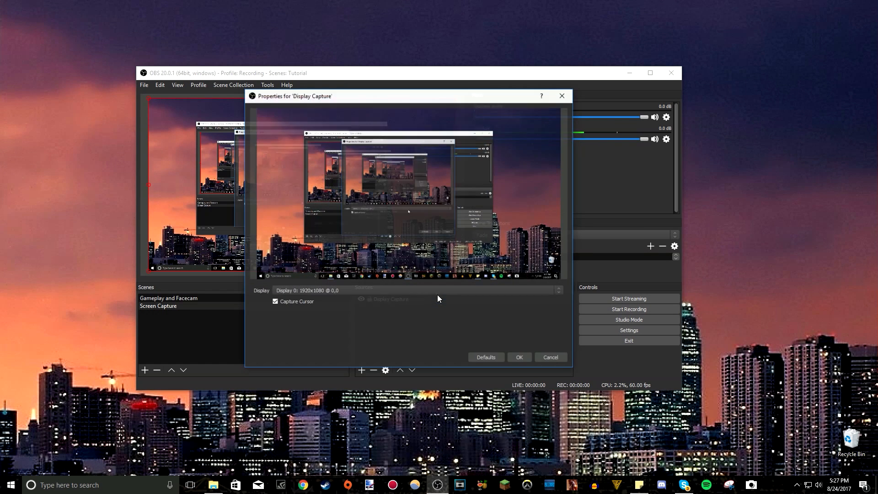
left_click(334, 291)
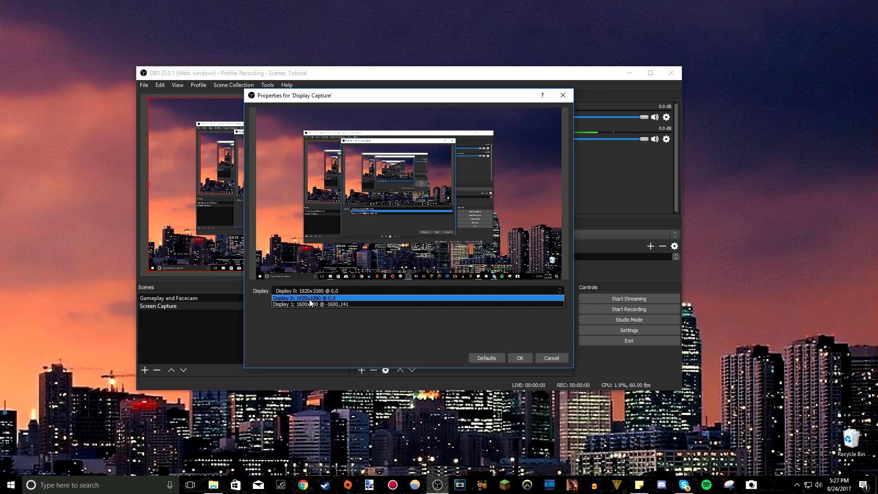
left_click(323, 298)
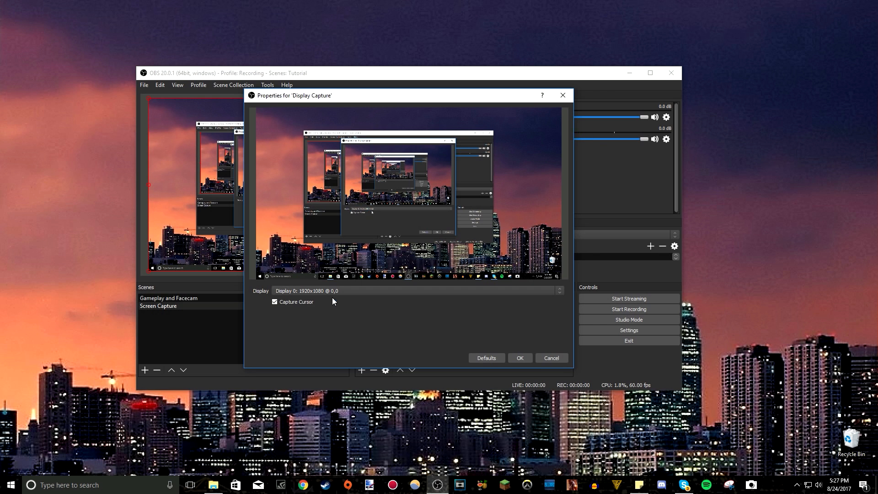
left_click(521, 358)
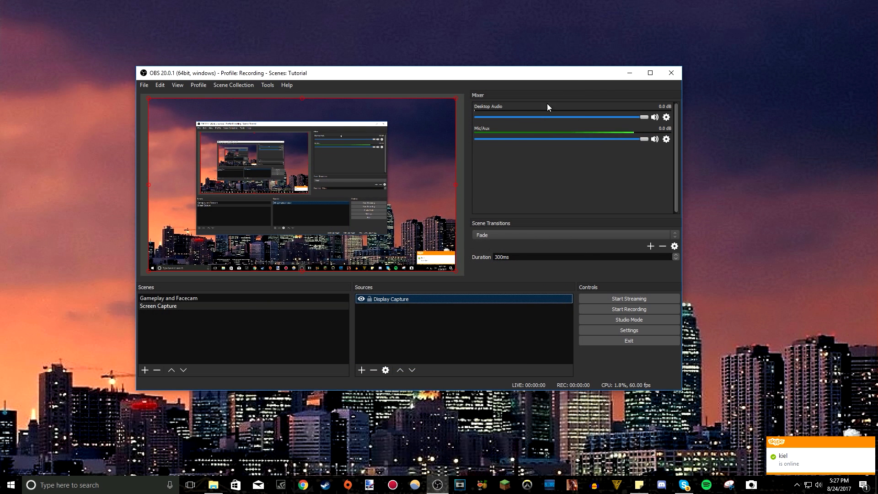
left_click_drag(461, 76, 490, 84)
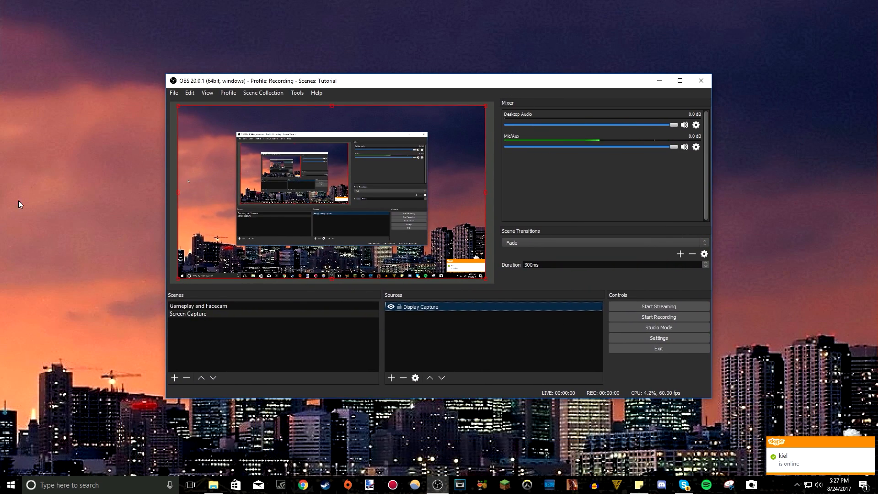
left_click(320, 315)
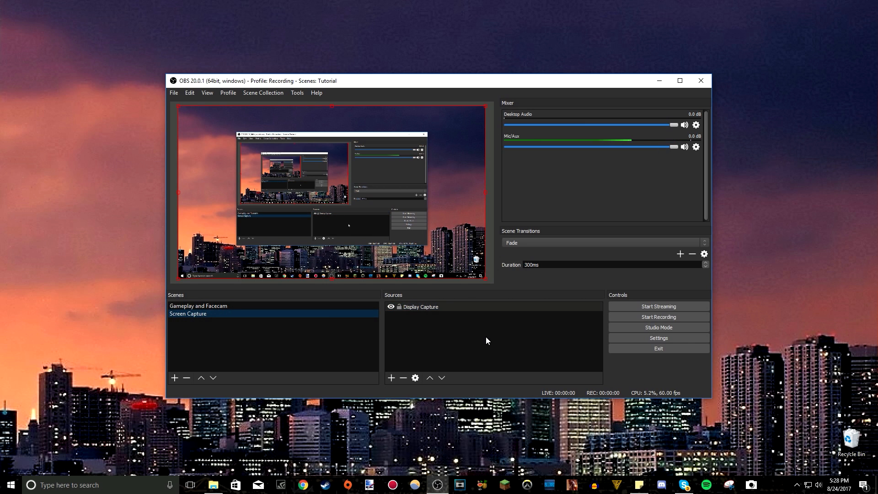
Add the existing Video Capture Device source to the Screen Capture scene and keep it visible
right_click(408, 323)
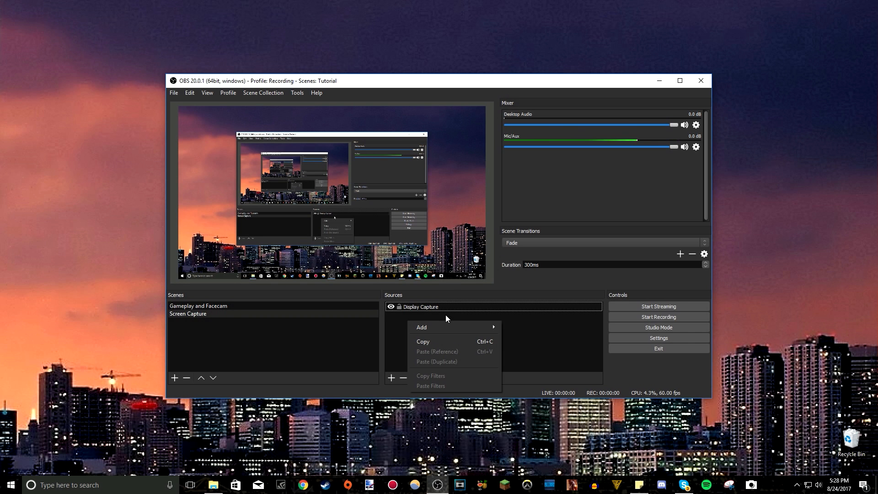
mouse_move(432, 326)
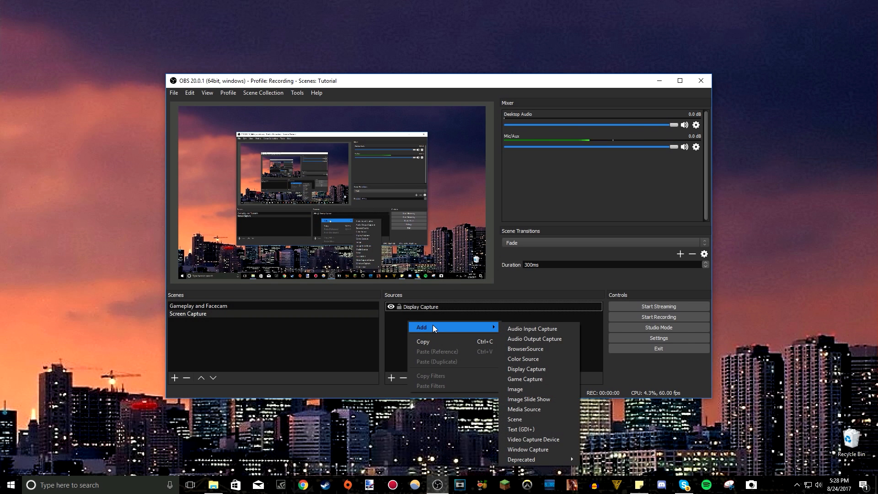
left_click(533, 439)
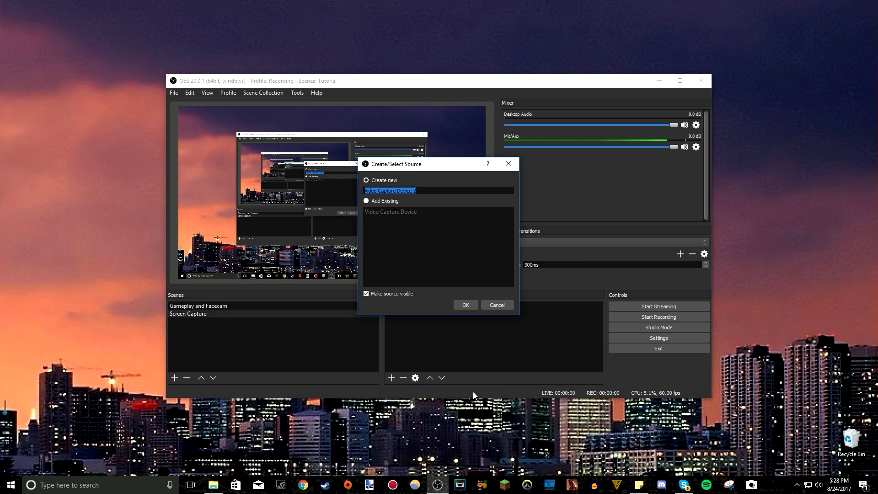
left_click(384, 200)
left_click(400, 211)
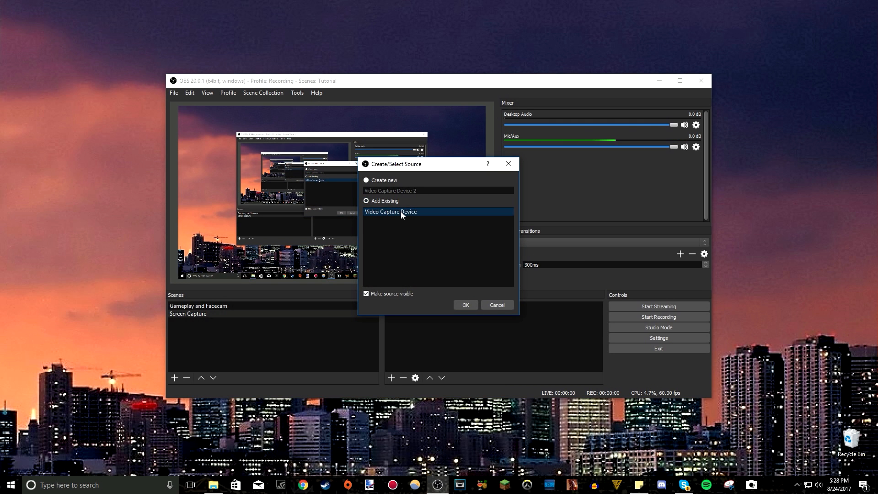
left_click(465, 302)
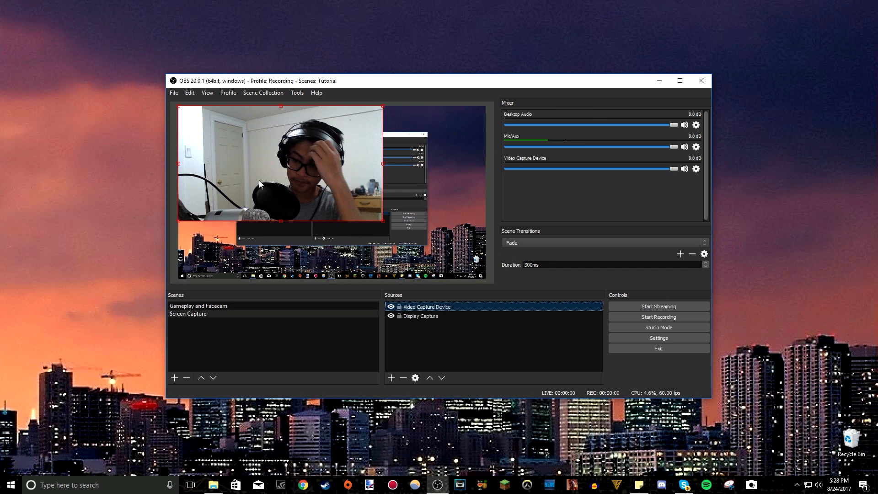
Shrink the webcam image to a small facecam and place it in the canvas's lower-left corner
left_click_drag(264, 151, 366, 160)
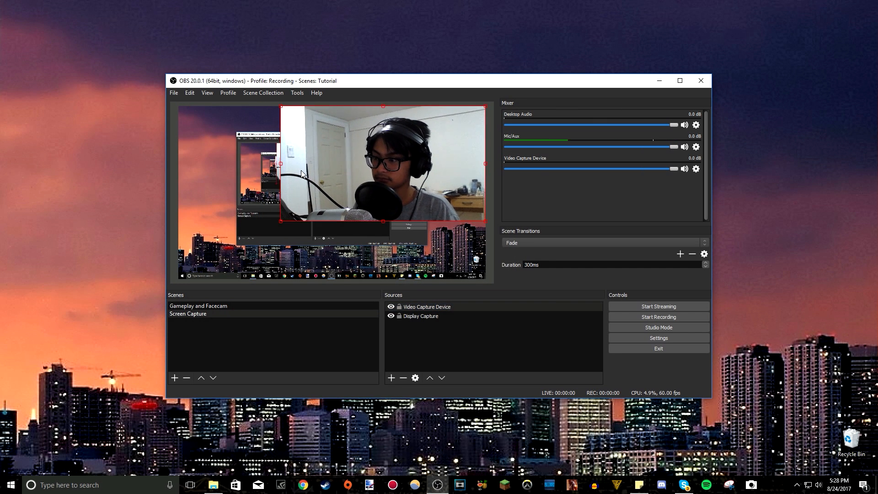
left_click_drag(280, 221, 406, 151)
left_click_drag(442, 124, 223, 251)
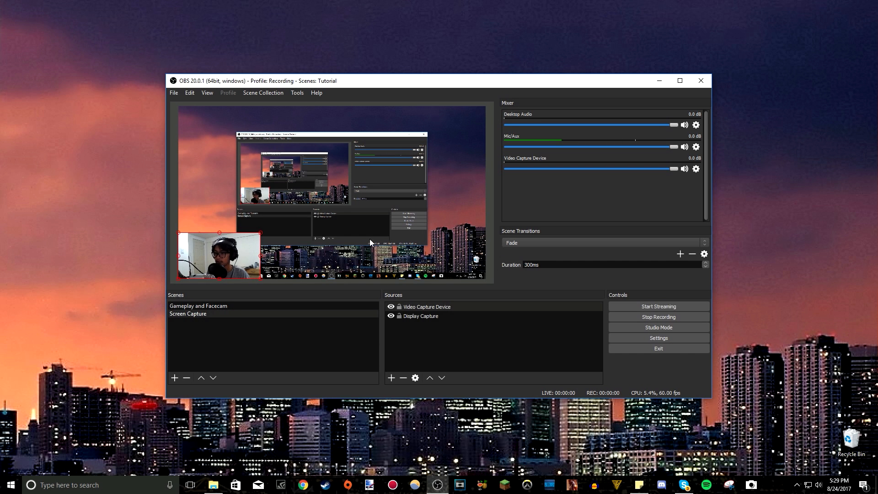
Move the facecam to the canvas's upper-right corner, then crop its left and right sides and enlarge it slightly
left_click_drag(346, 83, 334, 55)
left_click_drag(234, 210, 437, 101)
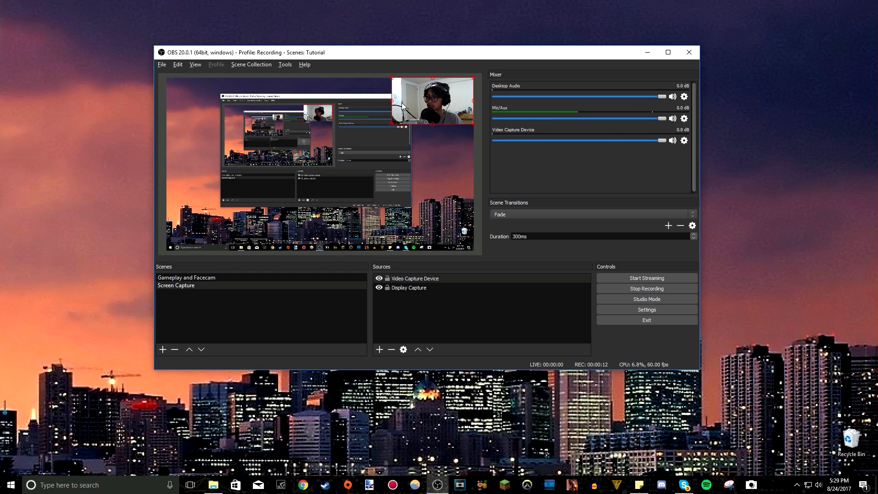
key("alt")
left_click_drag(396, 106, 412, 102)
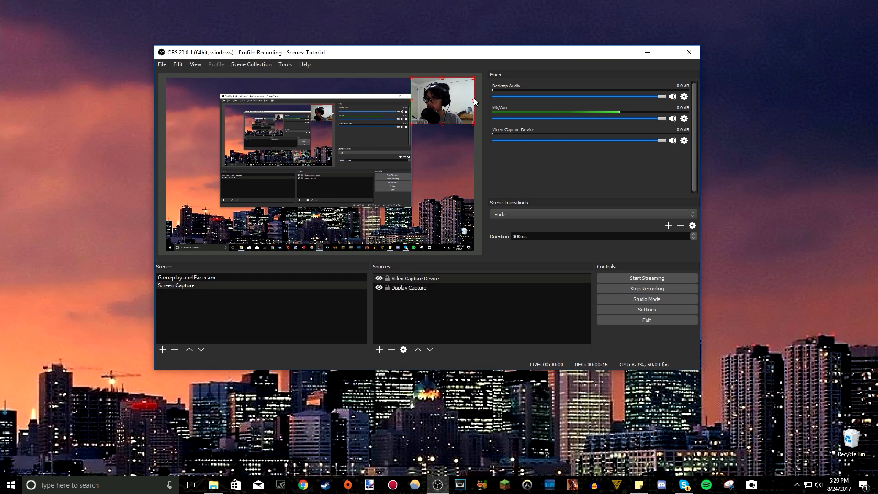
left_click_drag(474, 102, 451, 97)
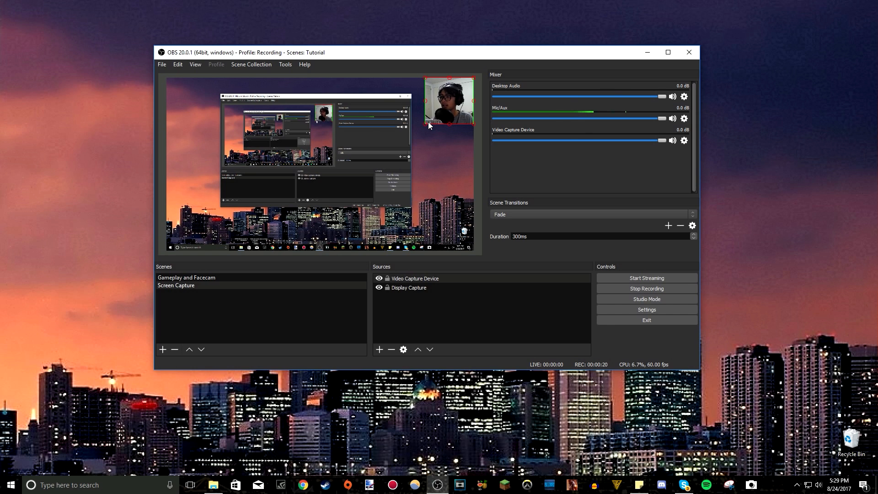
left_click_drag(426, 123, 418, 129)
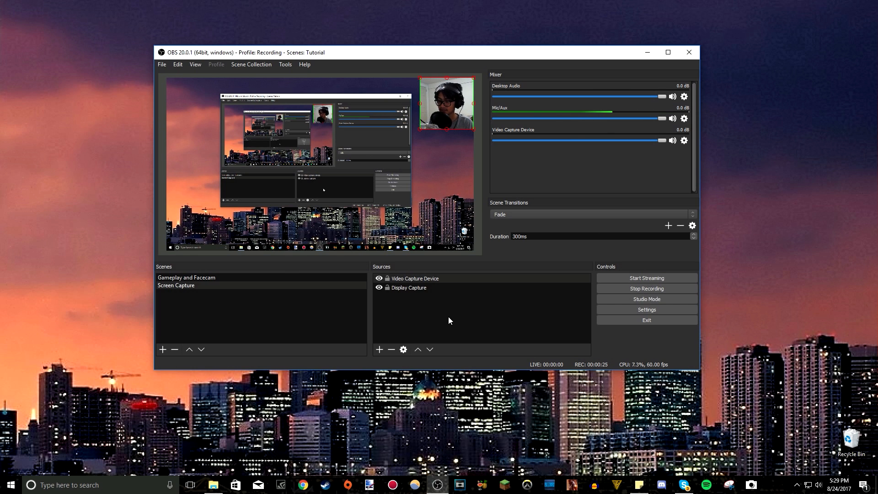
Stop the recording and close OBS Studio
left_click(432, 146)
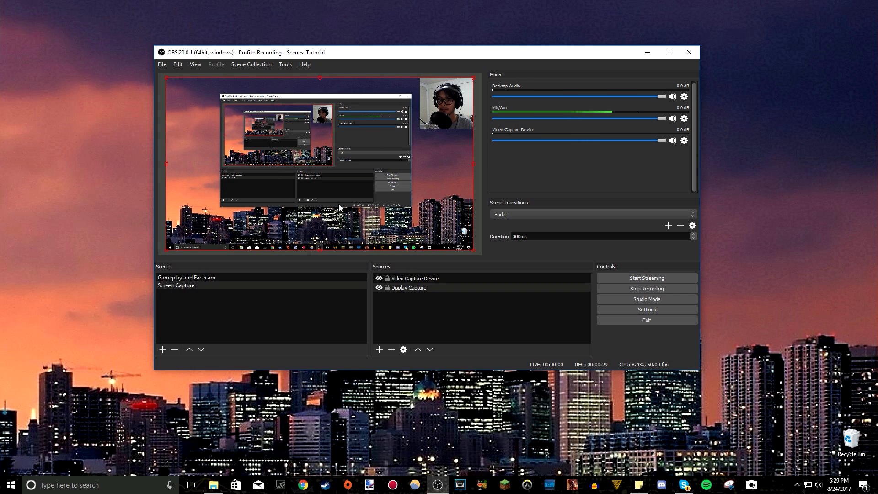
left_click(663, 288)
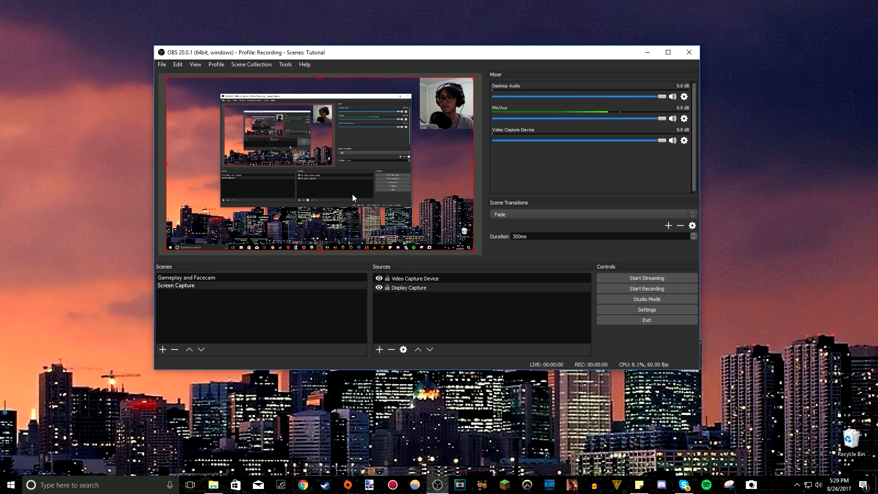
left_click(689, 53)
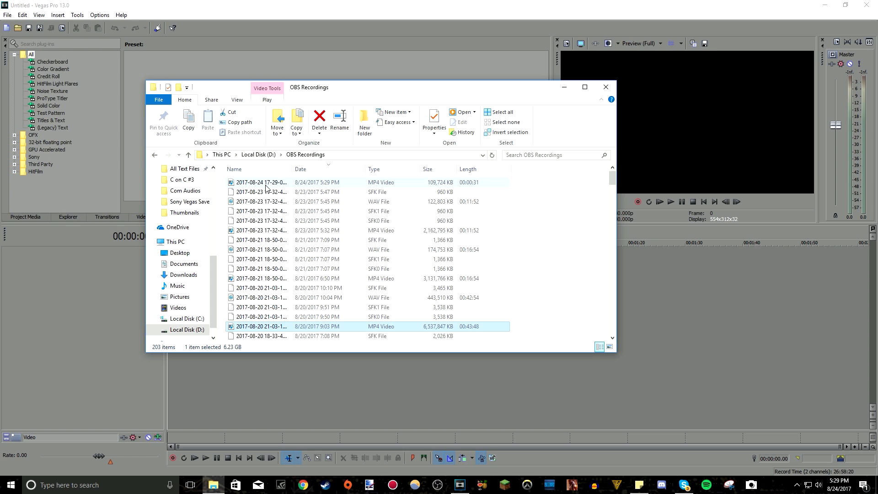
Place the newest MP4 from the OBS Recordings folder on the Vegas Pro timeline
left_click(266, 184)
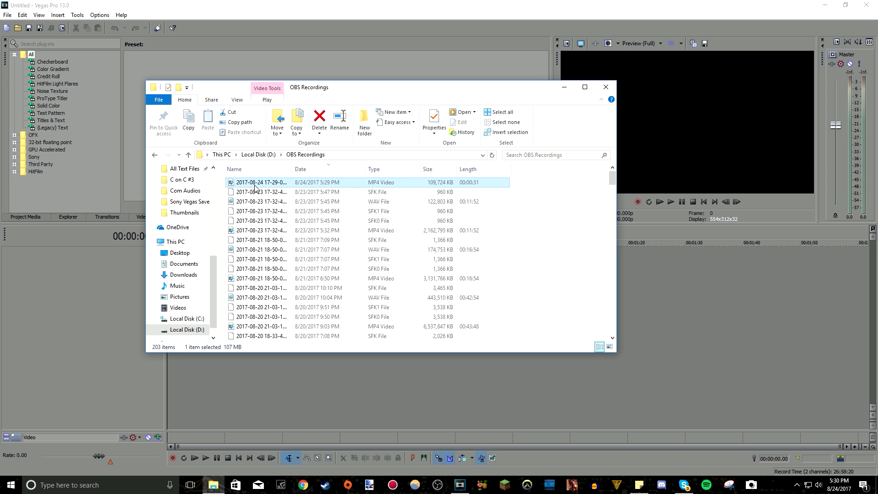
left_click_drag(315, 82, 166, 59)
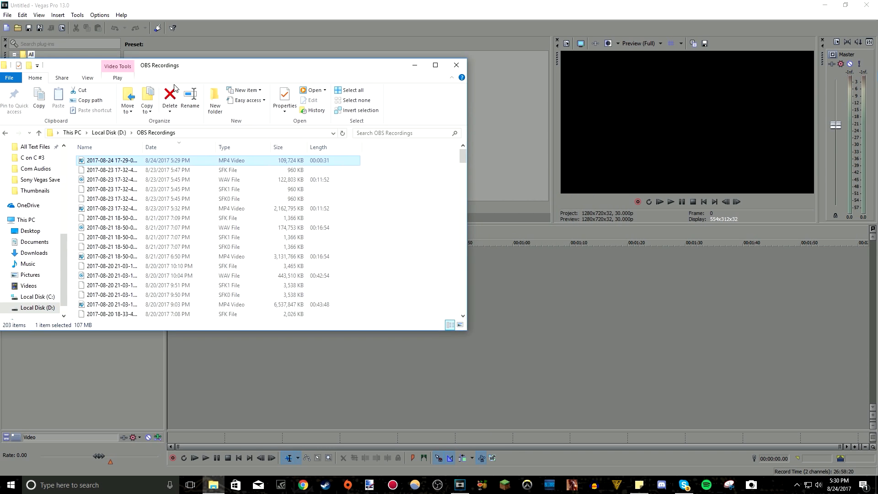
left_click_drag(113, 162, 493, 270)
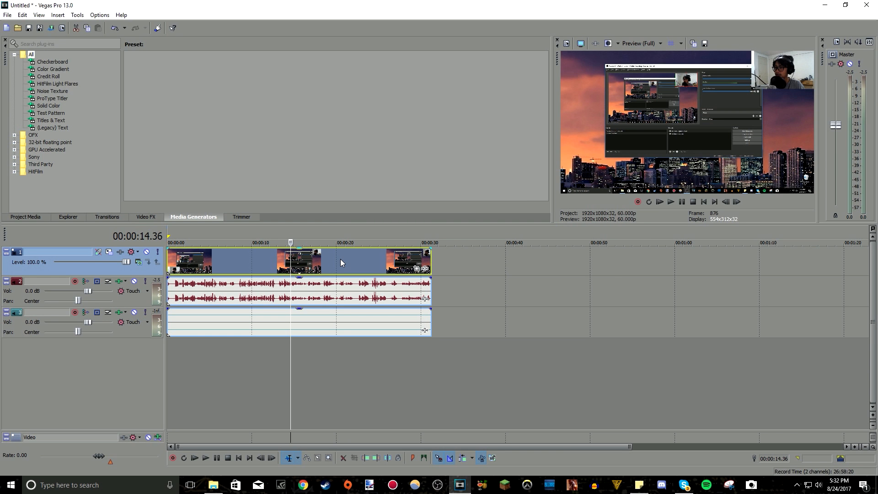
Scrub through several points of the recorded video and play it from the start to check the facecam layout
left_click(321, 264)
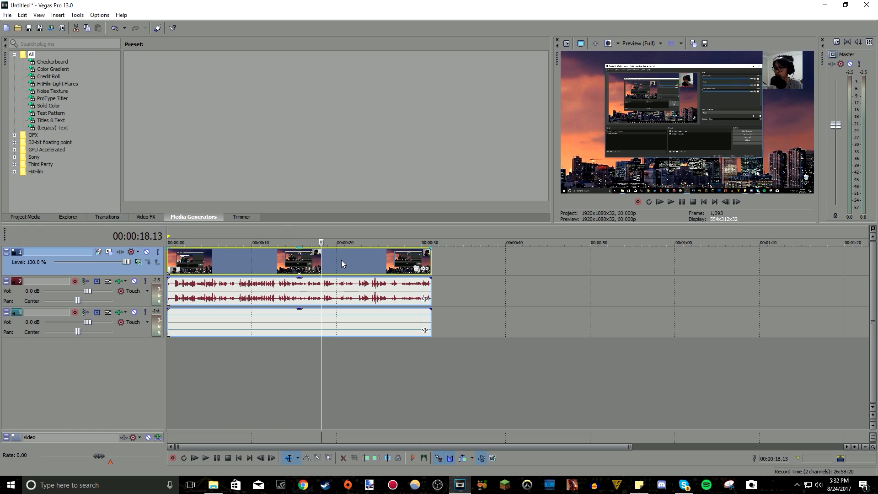
left_click(341, 259)
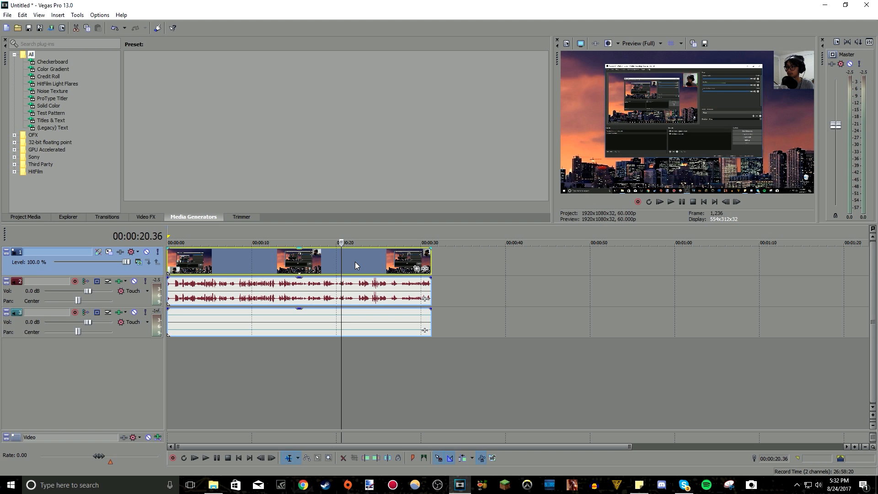
left_click(282, 264)
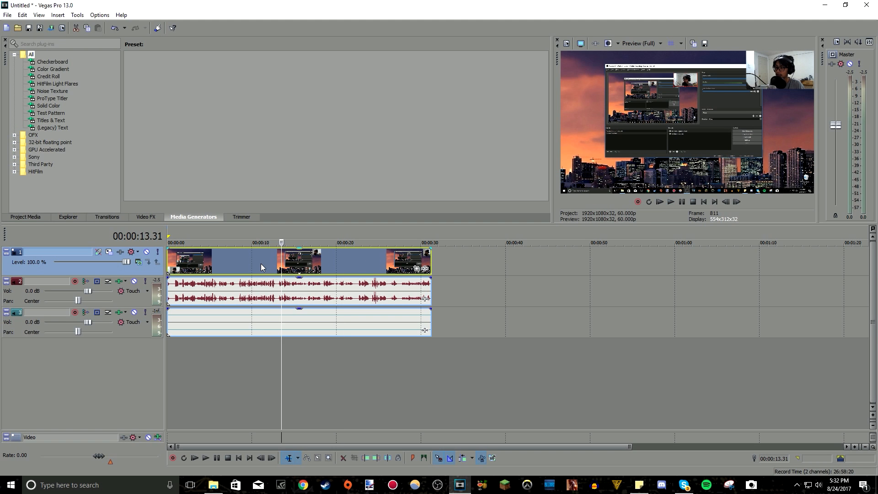
left_click(261, 263)
left_click(659, 202)
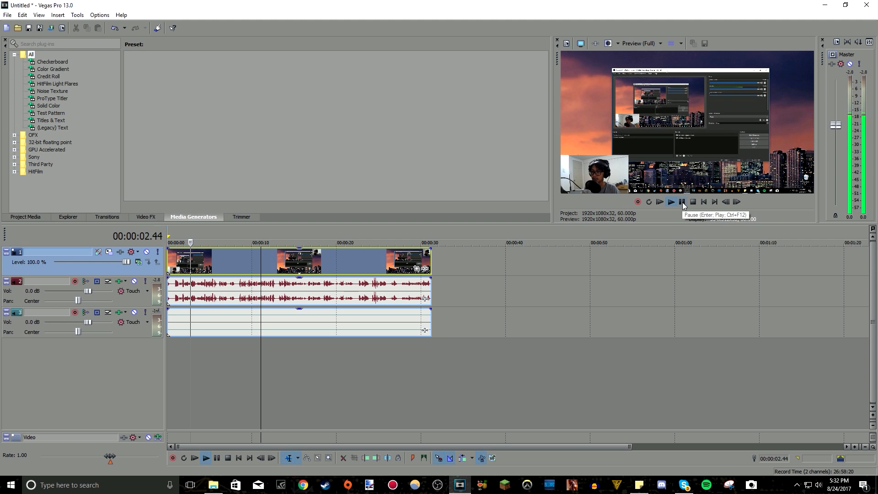
Examine the recording's two separate audio tracks, comparing the waveforms of tracks 2 and 3
left_click(295, 297)
left_click(329, 317)
left_click(344, 300)
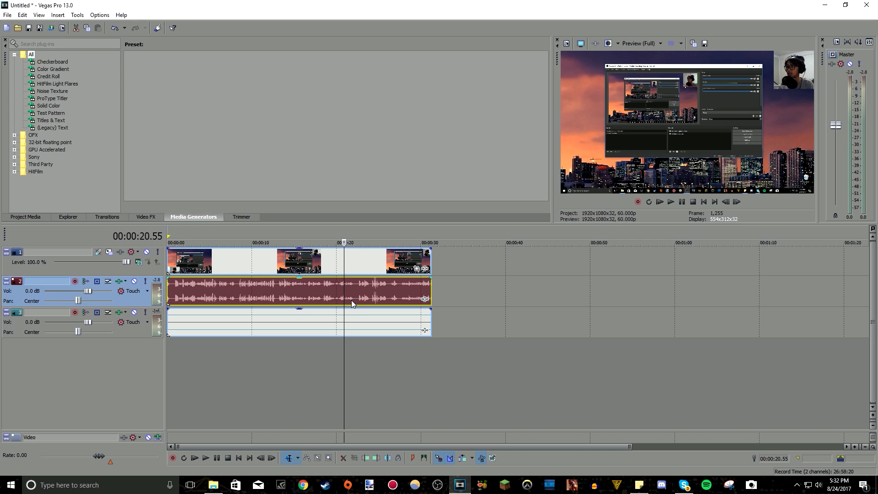
left_click(357, 314)
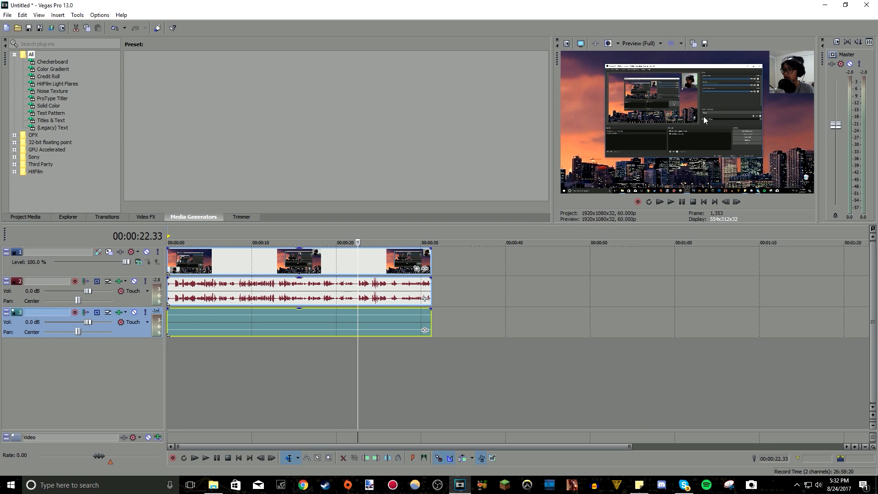
left_click(289, 319)
left_click(346, 328)
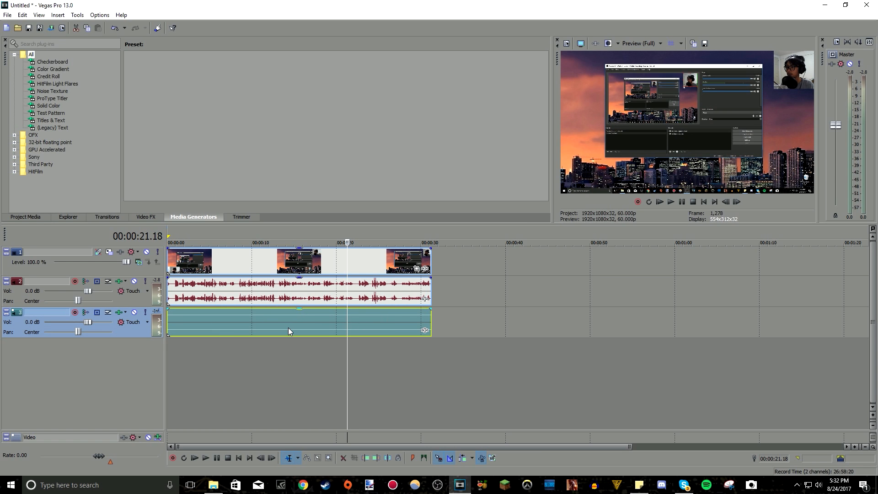
left_click(296, 290)
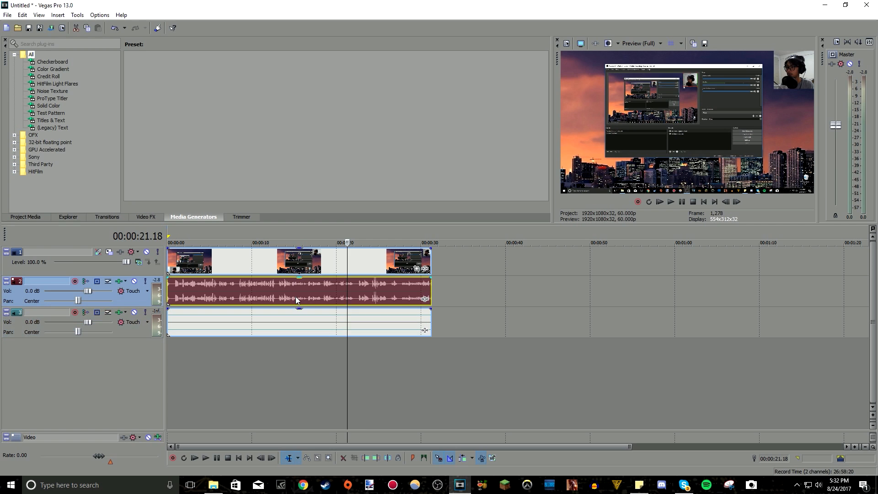
left_click(342, 286)
Play the recording from about 22 seconds, pause it, and check other points of the video clip
left_click(354, 262)
key("space")
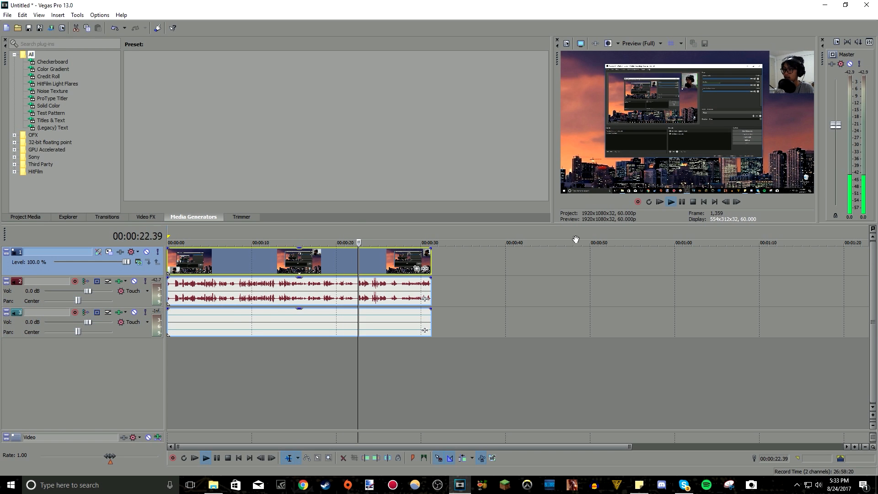
left_click(680, 204)
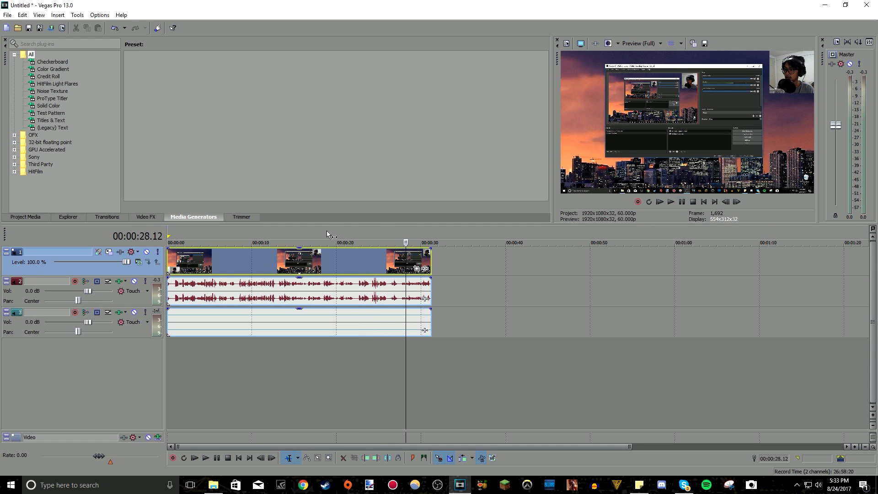
left_click(276, 267)
left_click(346, 270)
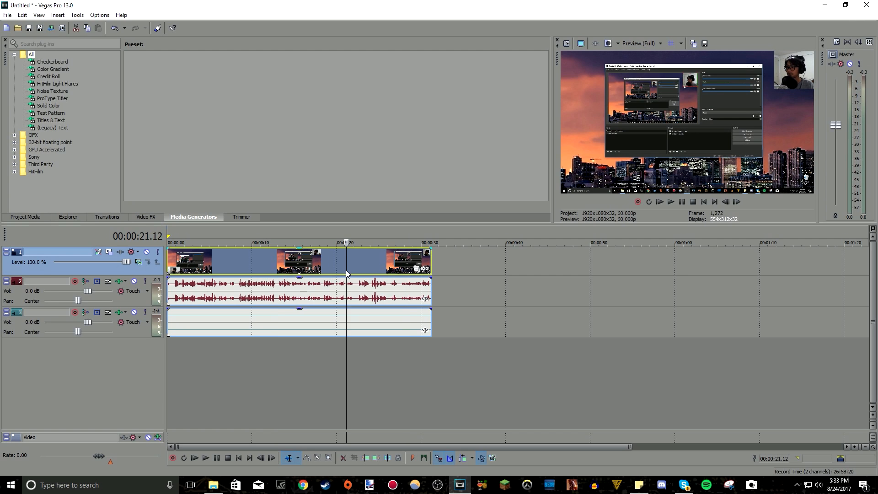
Close Vegas Pro without saving the untitled project, and close the OBS Recordings folder window
left_click(865, 5)
left_click(442, 194)
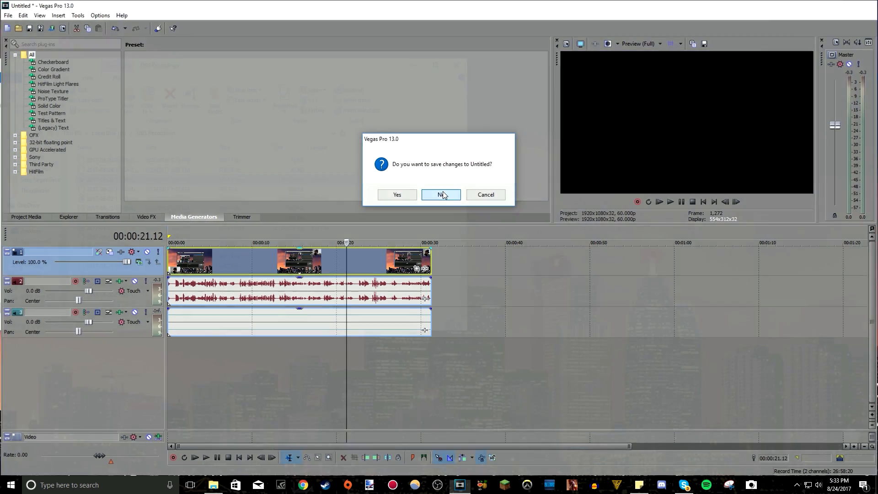
left_click_drag(363, 68, 450, 71)
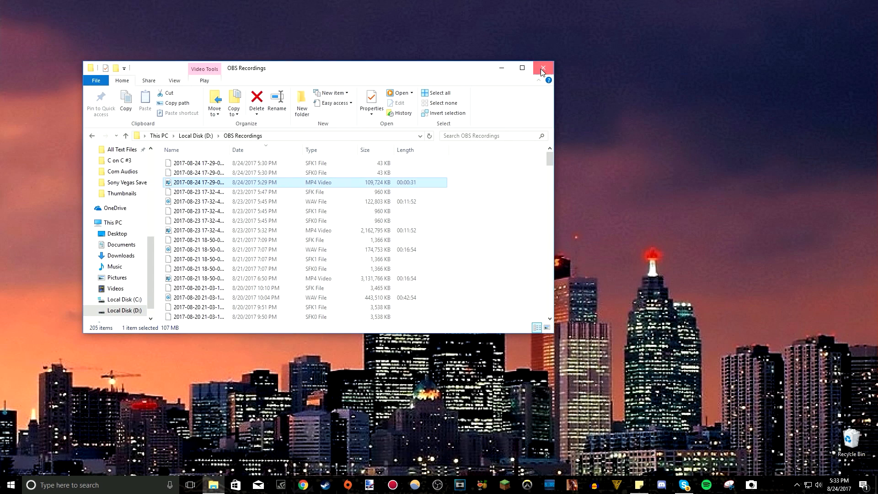
left_click(542, 69)
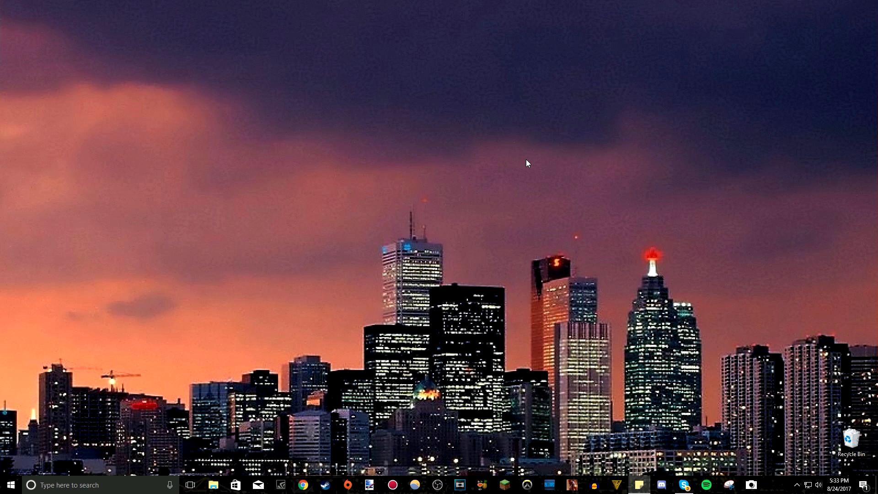
left_click_drag(132, 114, 430, 385)
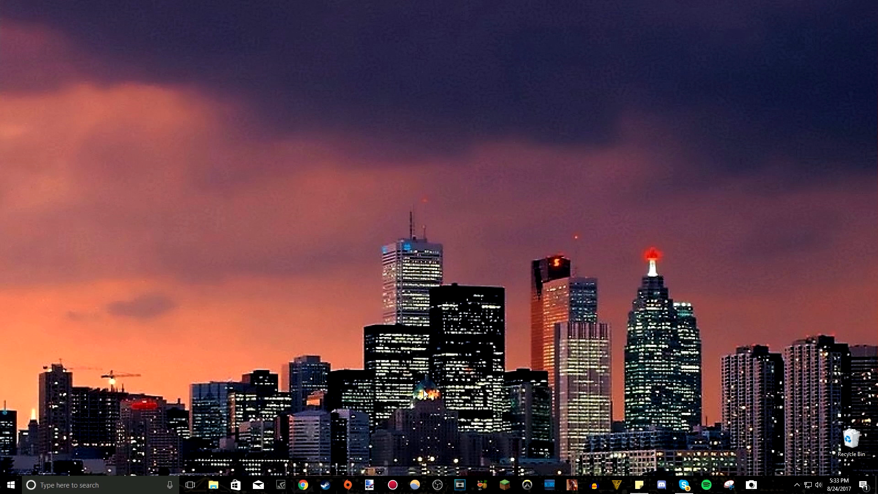